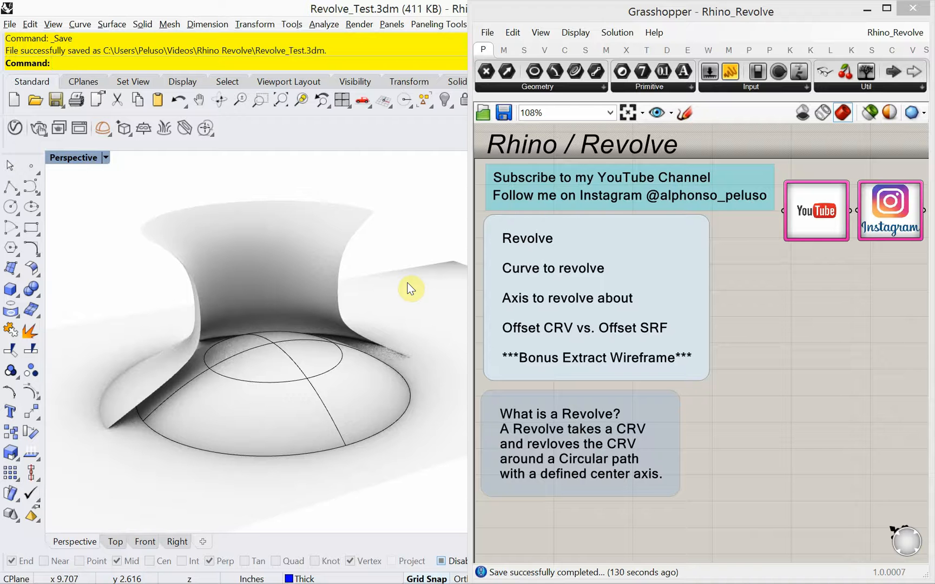
- Switch to the browser, subscribe to the open YouTube channel and set its notifications to All
key("alt+Tab")
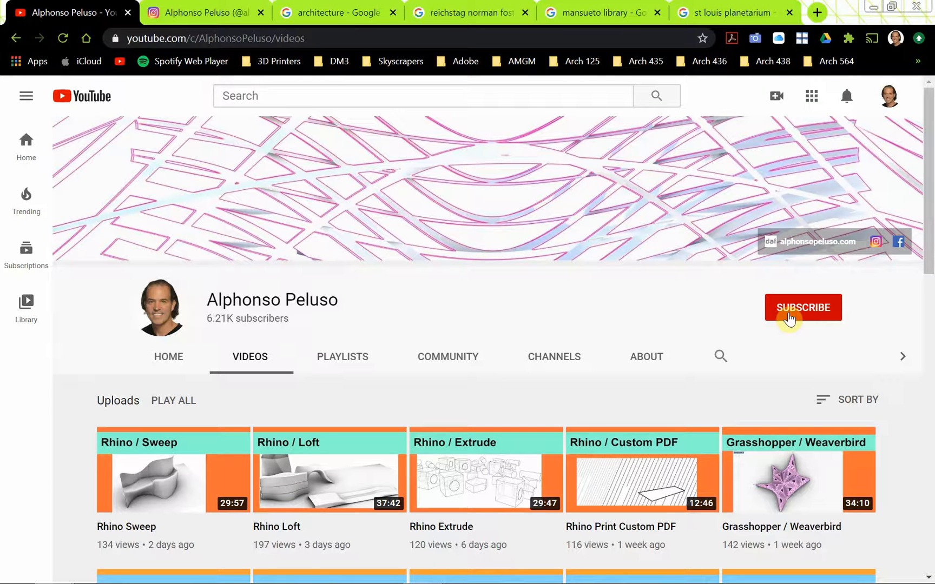
left_click(790, 318)
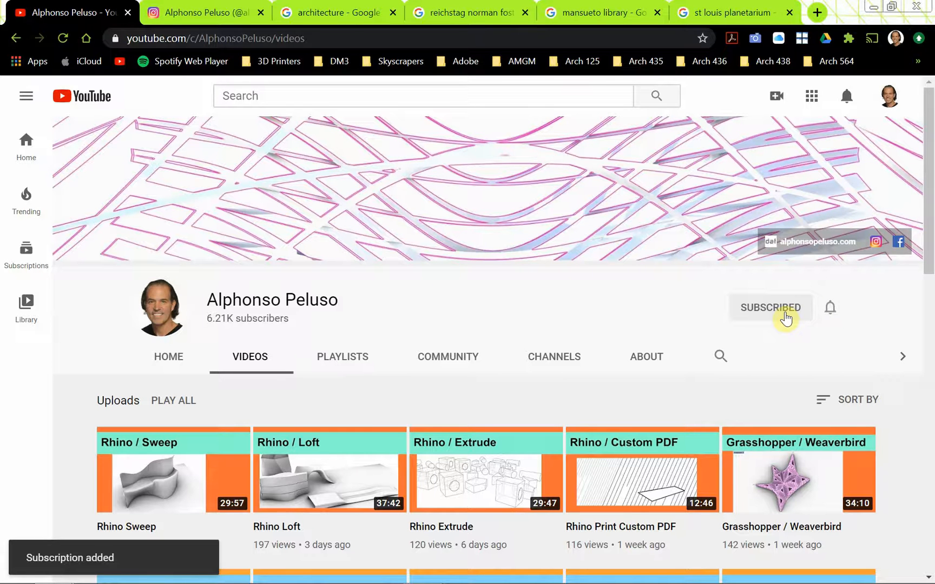
left_click(830, 310)
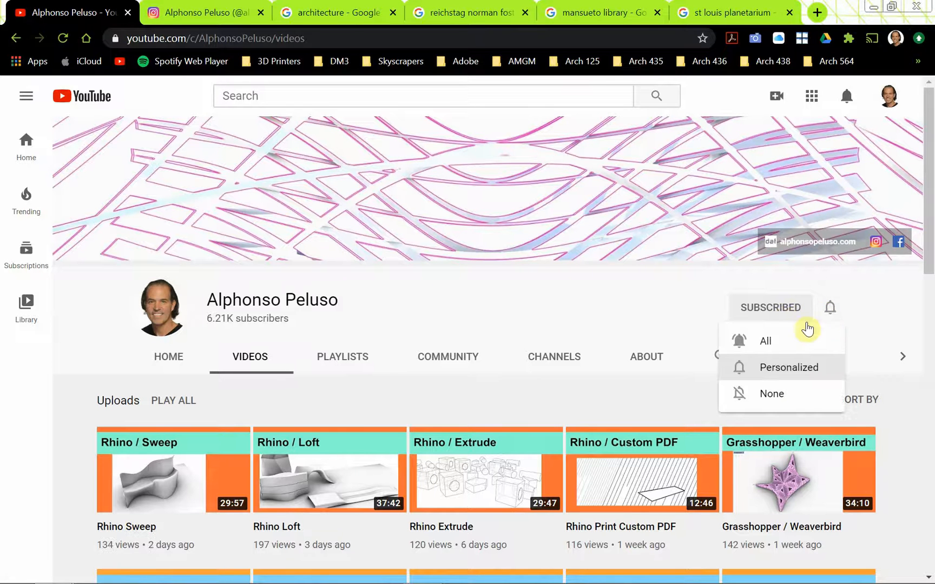
left_click(779, 341)
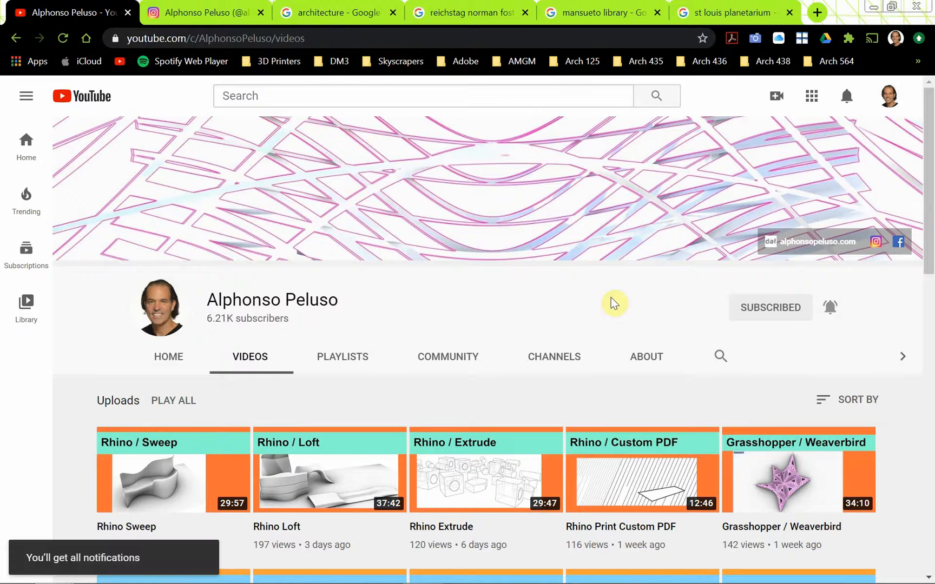
scroll(443, 296, "down", 1)
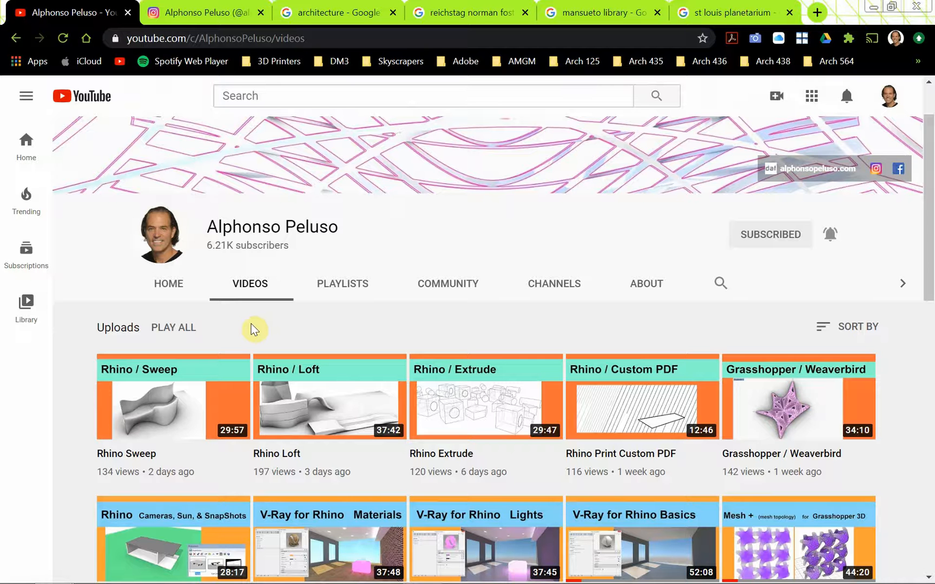
- Look through the posts on the open Instagram profile
left_click(222, 25)
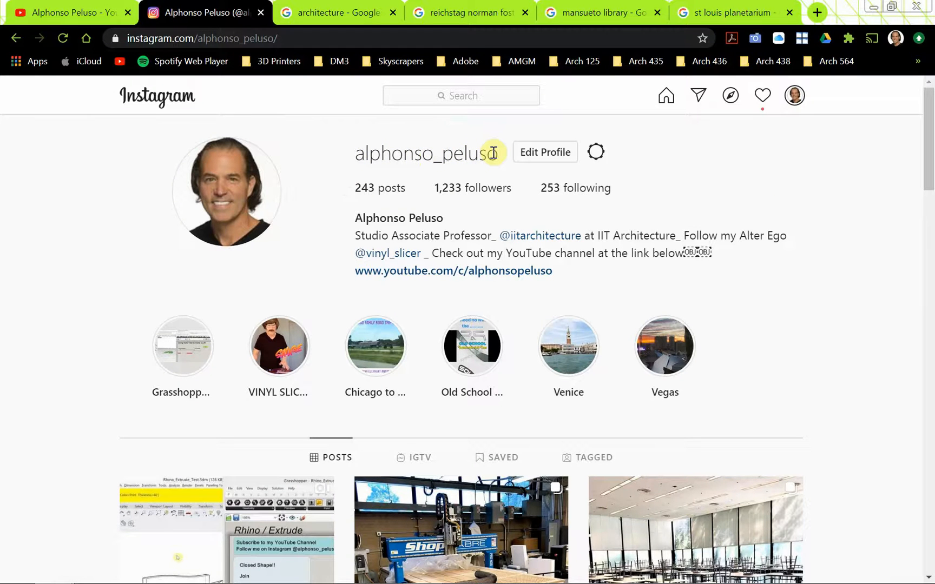
scroll(288, 299, "down", 3)
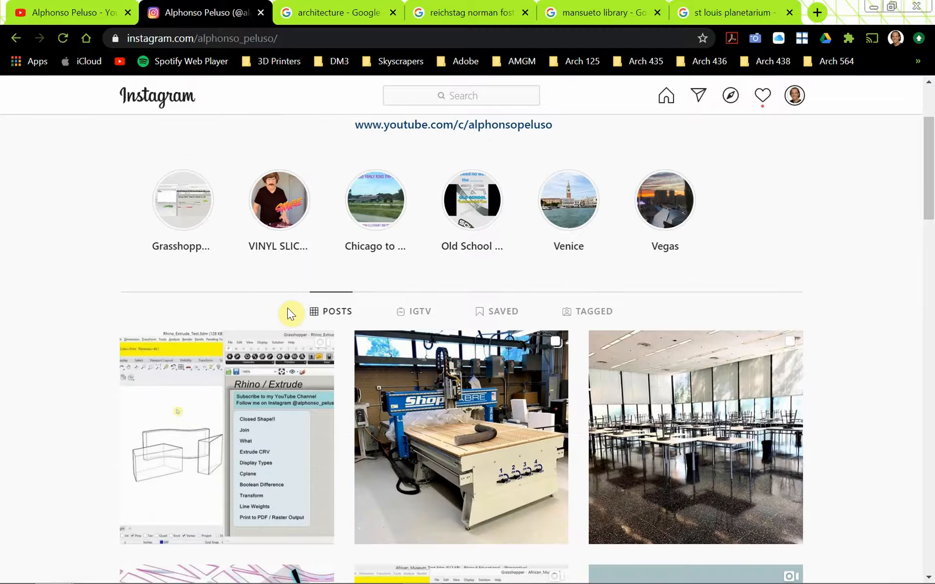
scroll(287, 308, "down", 4)
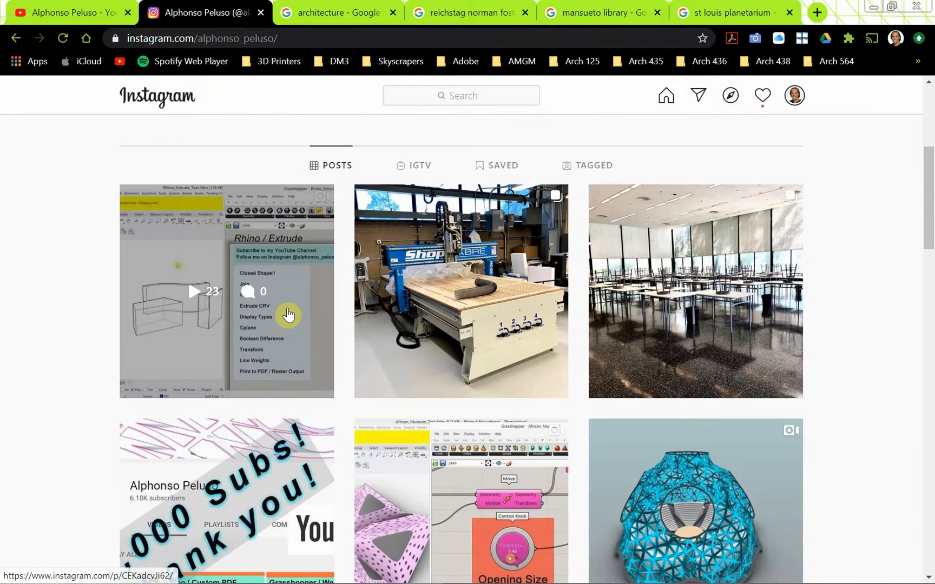
scroll(288, 315, "down", 1)
scroll(290, 334, "up", 8)
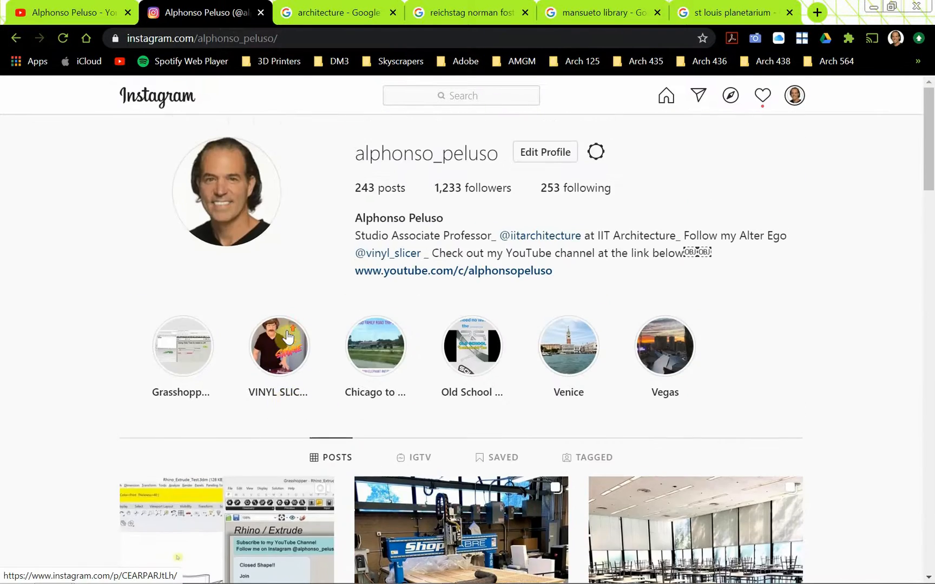
- Review the image results for architecture, Reichstag Norman Foster, Mansueto Library and St Louis planetarium, enlarging a Reichstag dome and a library photo
left_click(334, 15)
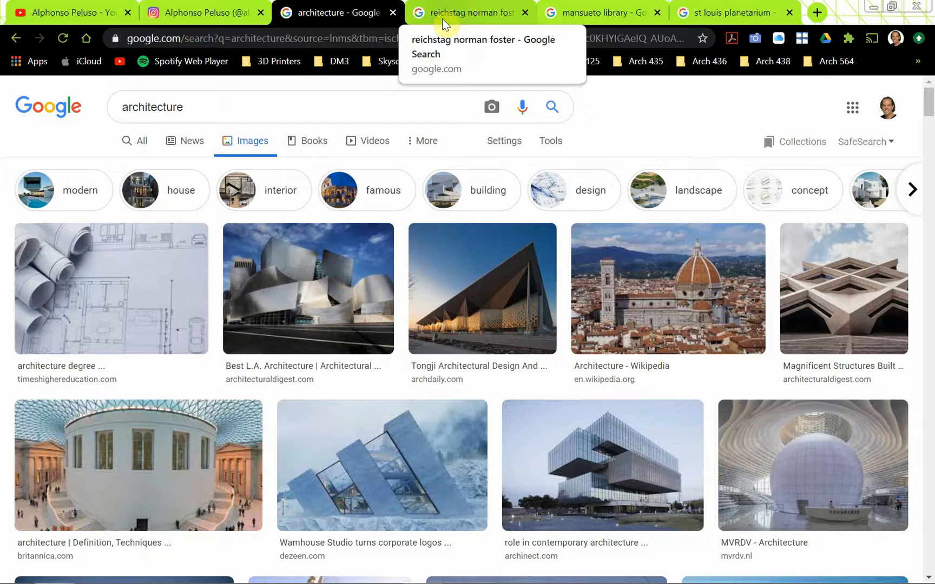
left_click(442, 18)
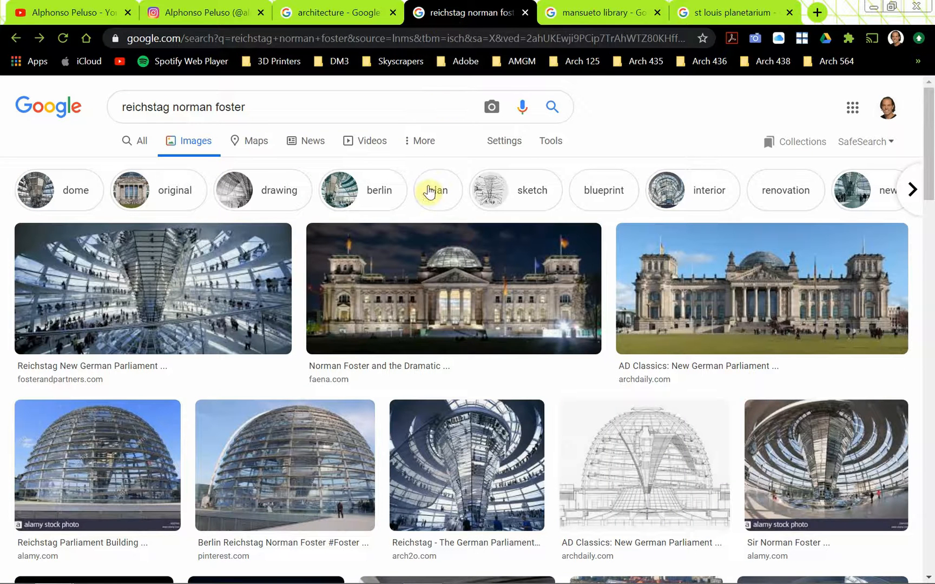
left_click(113, 460)
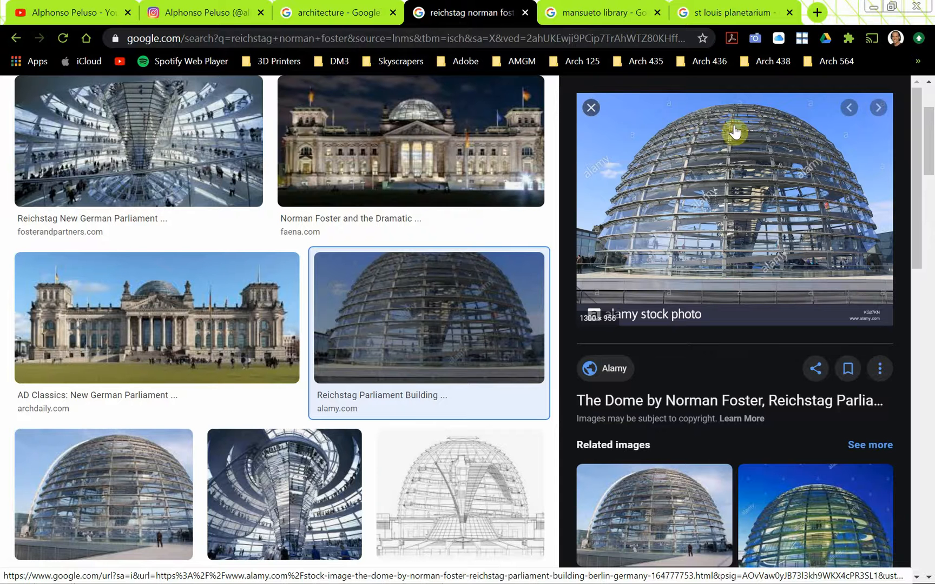
left_click(594, 13)
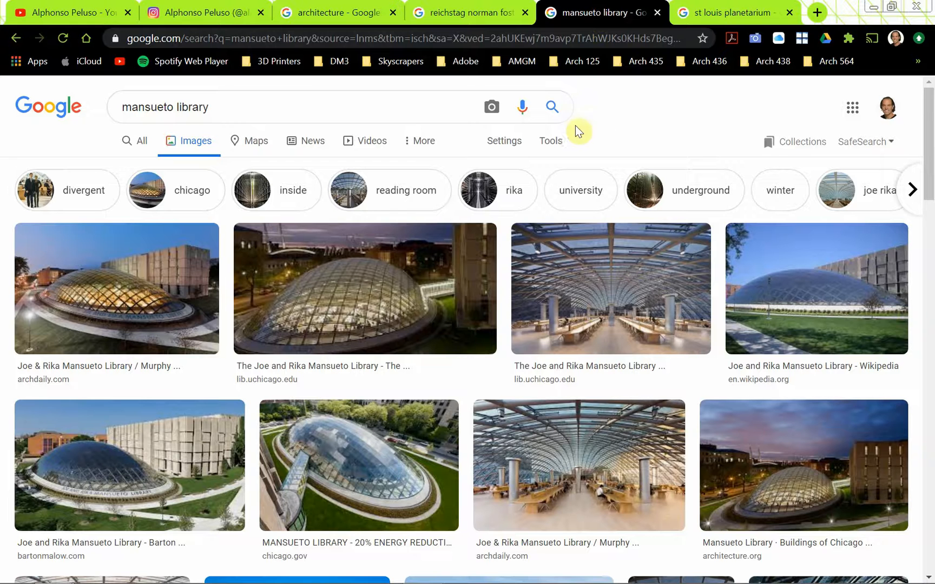
left_click(170, 306)
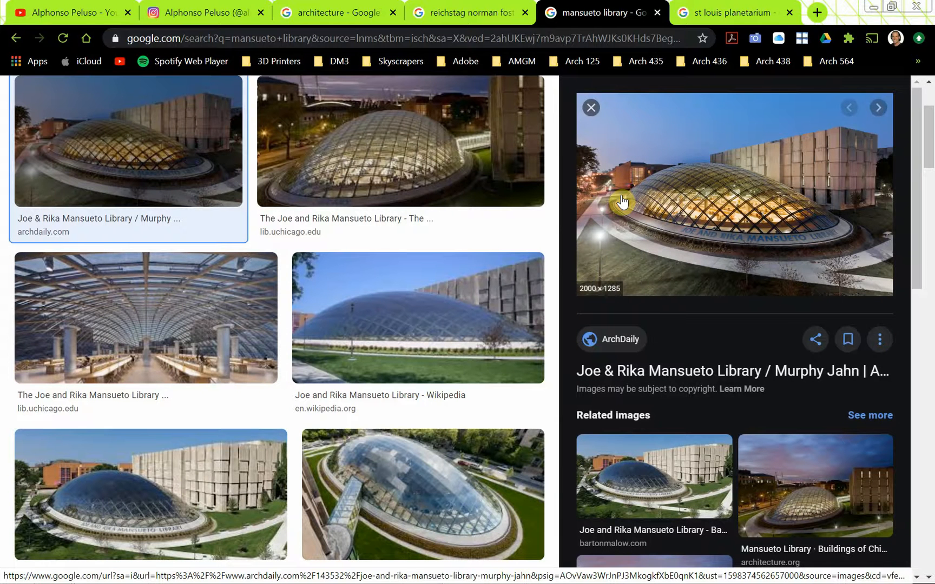
left_click(709, 14)
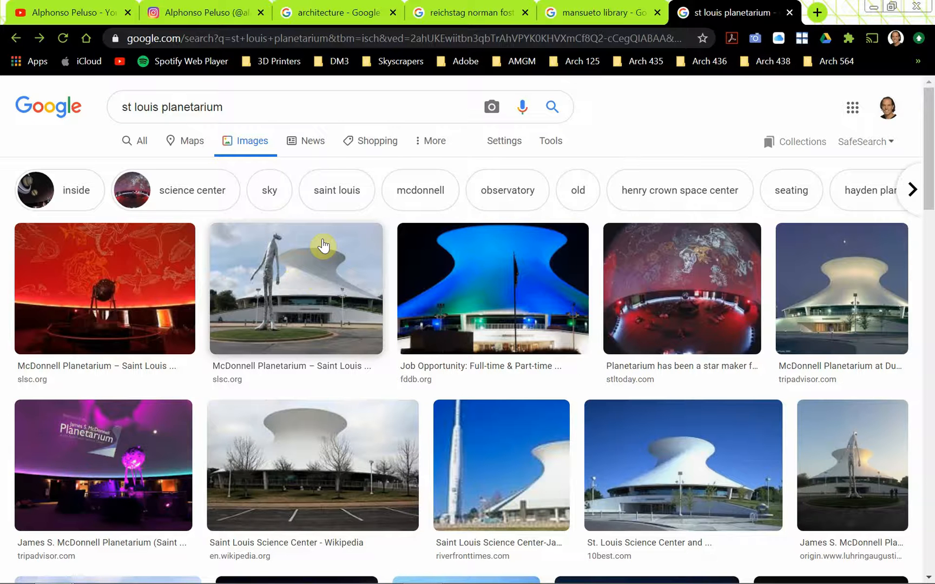
- Switch back to Rhino and highlight the flared surface and the dome surface in turn, then clear the selection
key("alt+Tab")
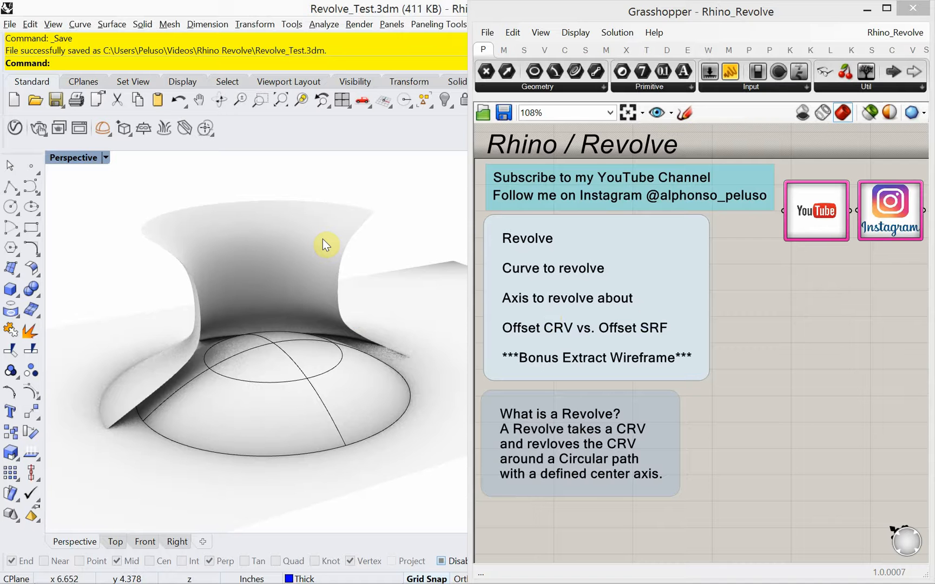
left_click(306, 243)
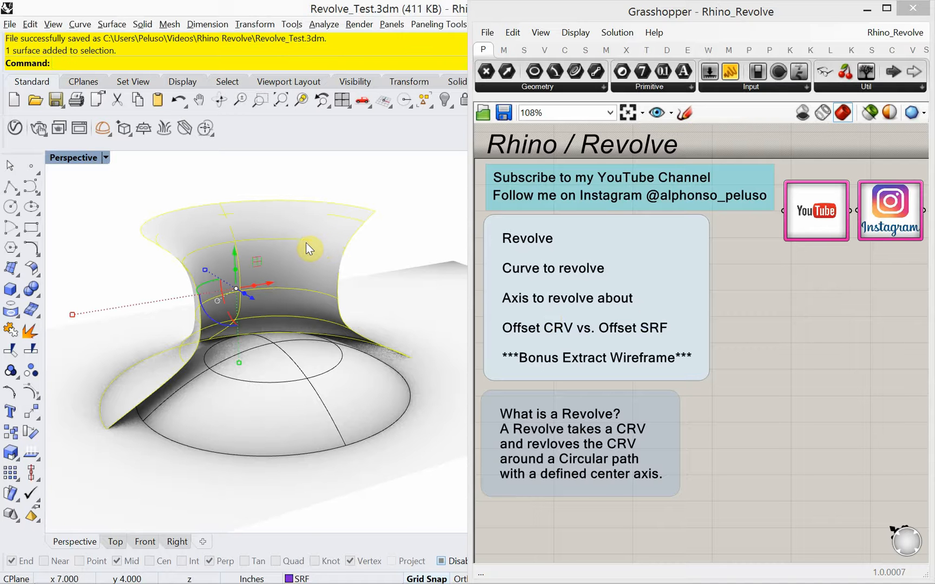
left_click(270, 371)
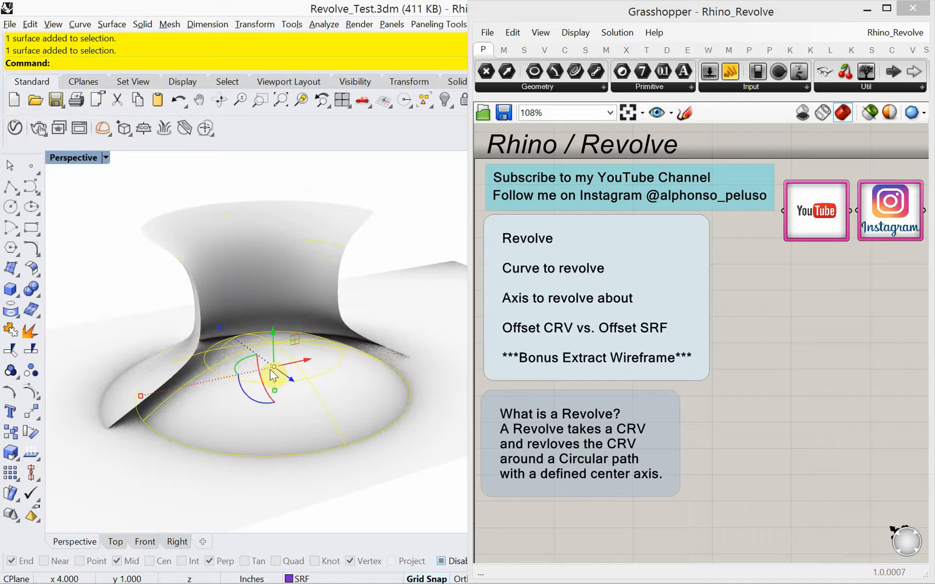
left_click(398, 248)
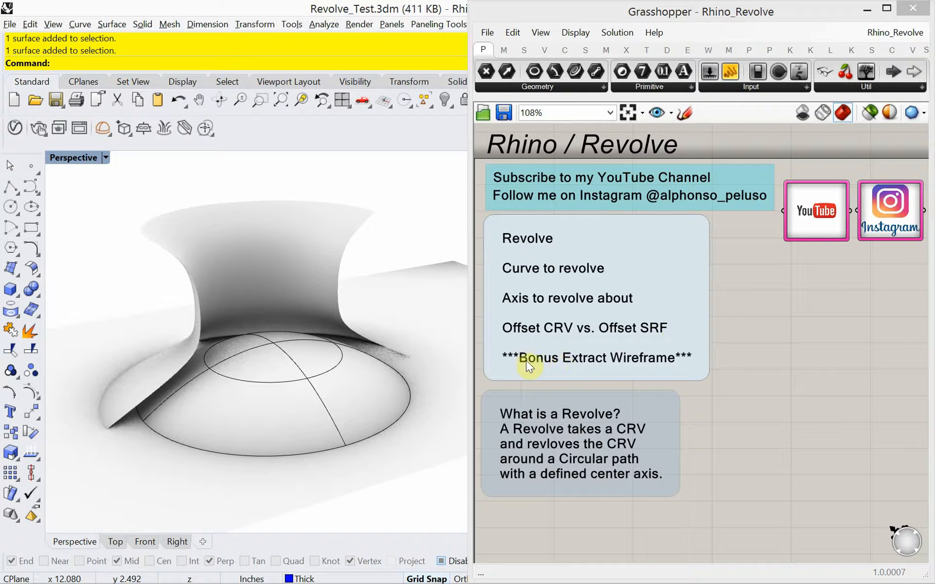
- Trace the vertical centre axis through the flared surface and dome to show what they revolve about
left_click(521, 417)
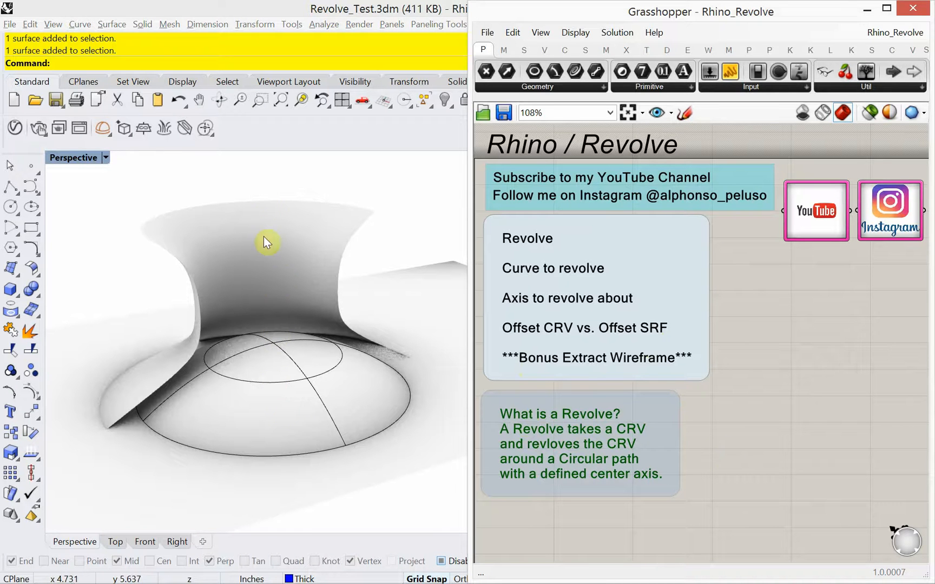
left_click_drag(268, 183, 269, 481)
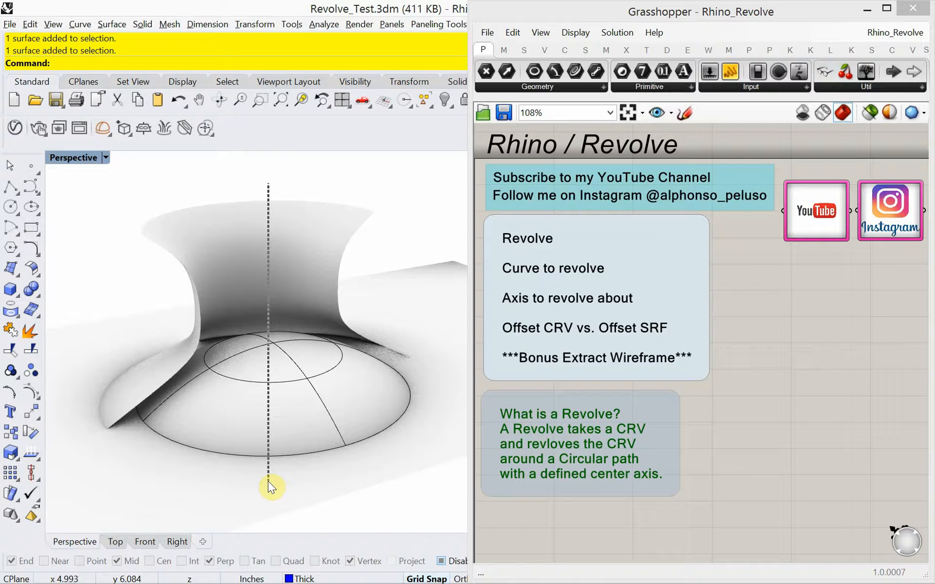
left_click_drag(268, 477, 266, 471)
left_click_drag(266, 471, 268, 476)
left_click_drag(268, 480, 267, 480)
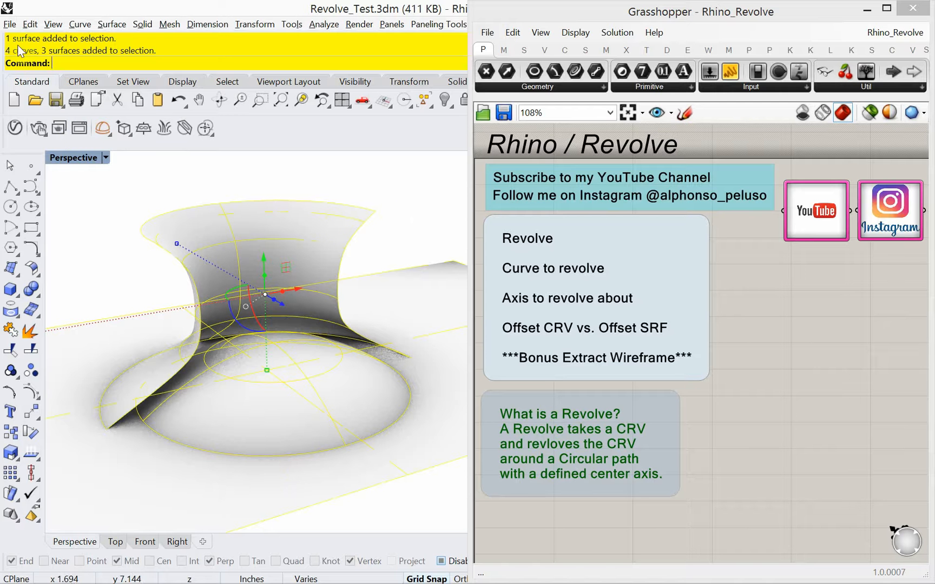
- Create a new model from the Small Objects - Inches.3dm template and maximize the Perspective viewport
left_click(29, 24)
mouse_move(9, 24)
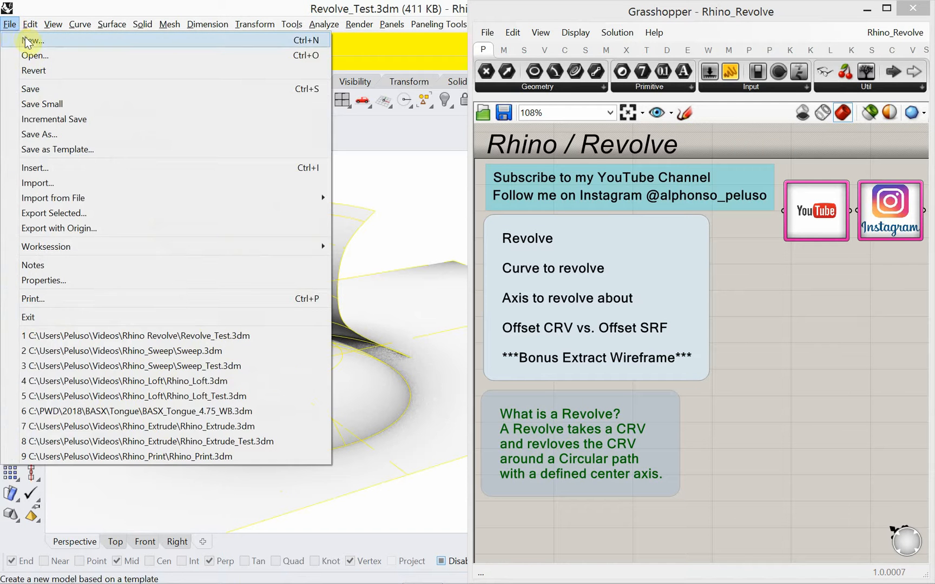
left_click(28, 40)
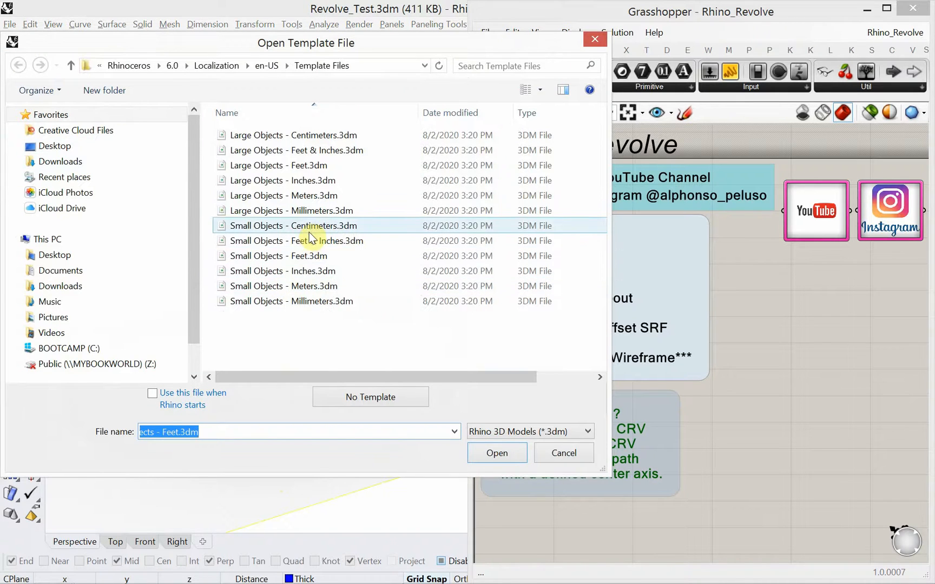
double_click(302, 271)
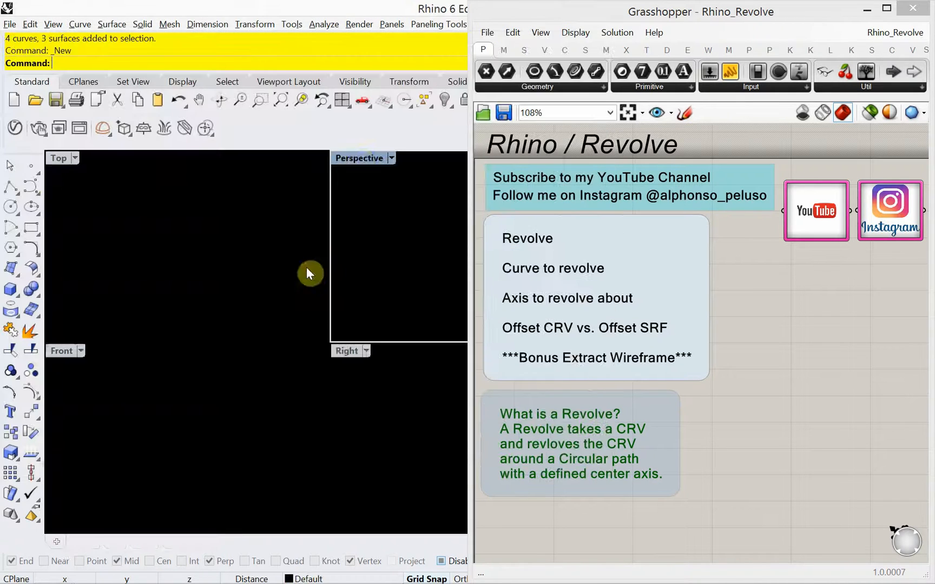
double_click(354, 158)
right_click_drag(254, 299, 198, 365)
scroll(366, 317, "up", 4)
scroll(208, 401, "up", 2)
- In the document's grid properties, set the grid line count to 10 and the minor grid line spacing to 1 inch
type("DocumentProperties")
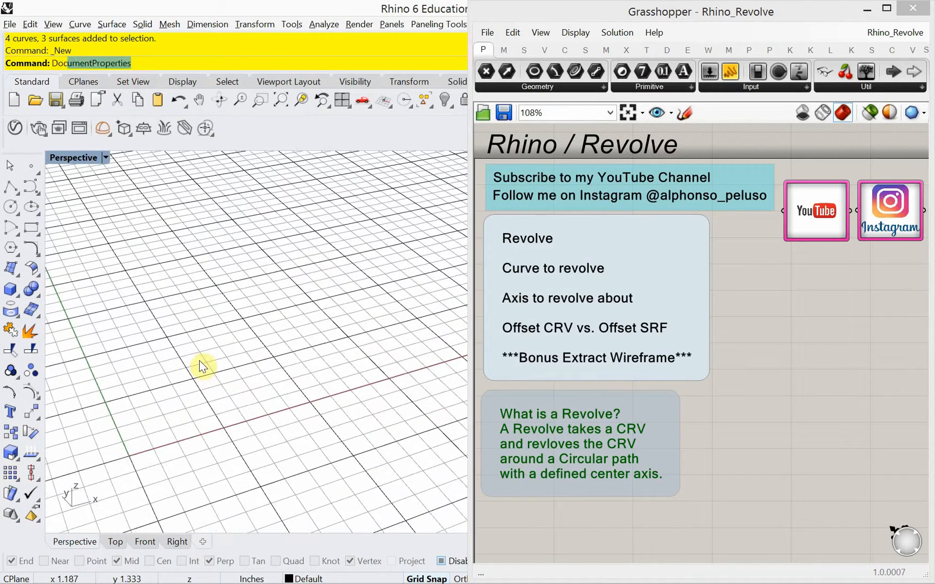
key("Return")
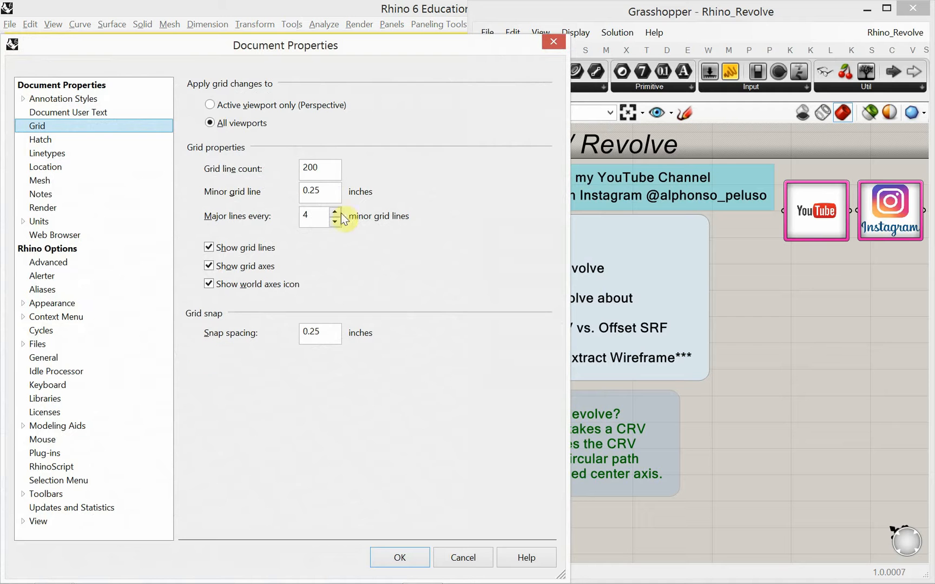
double_click(327, 166)
left_click(42, 130)
double_click(318, 167)
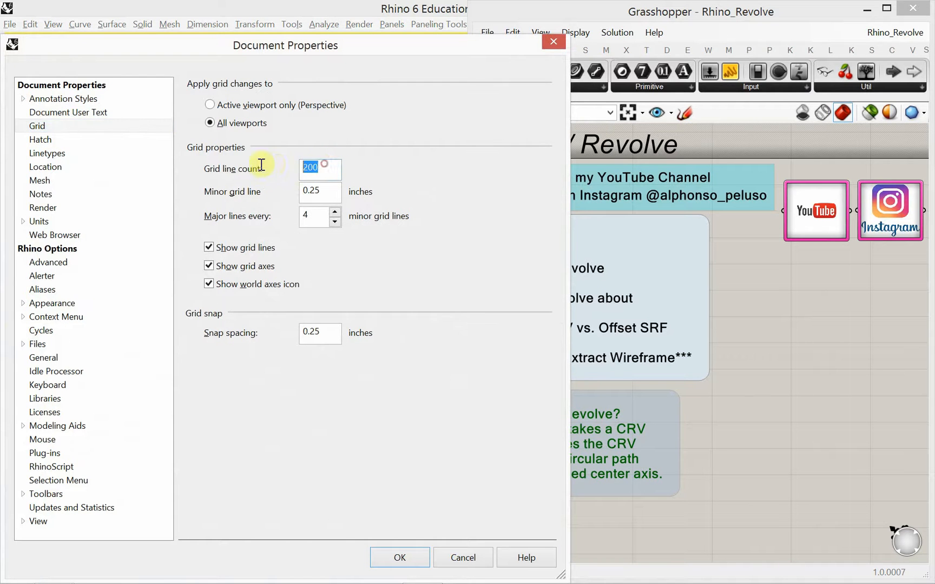
type("10")
double_click(311, 191)
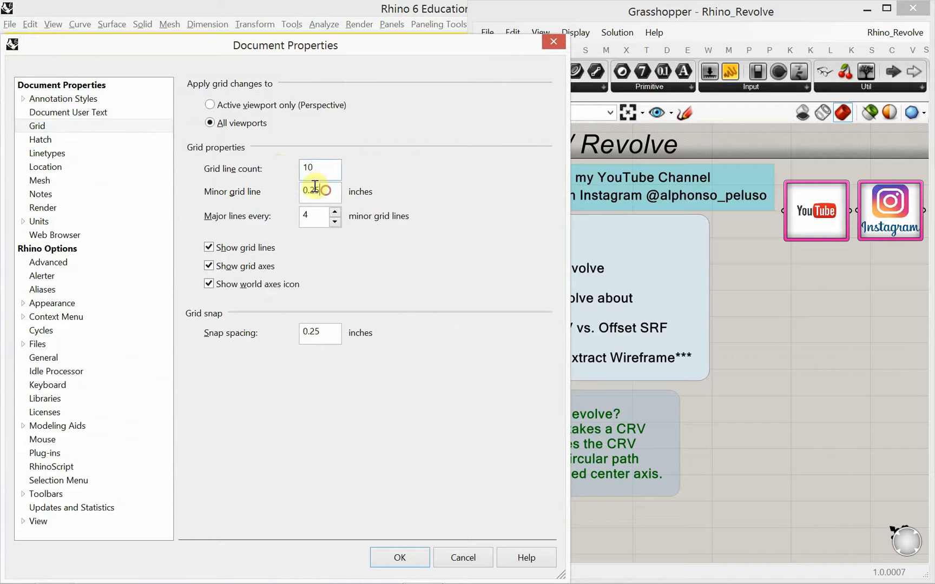
type("1")
- Set major lines every 5 minor grid lines and the snap spacing to 1 inch, and apply the grid settings
double_click(306, 215)
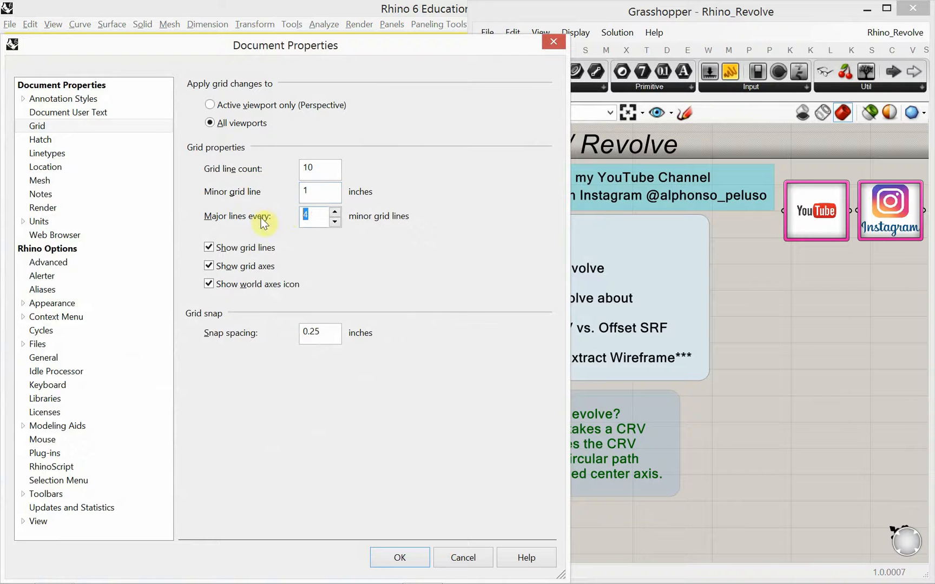
type("5")
double_click(327, 331)
type("1")
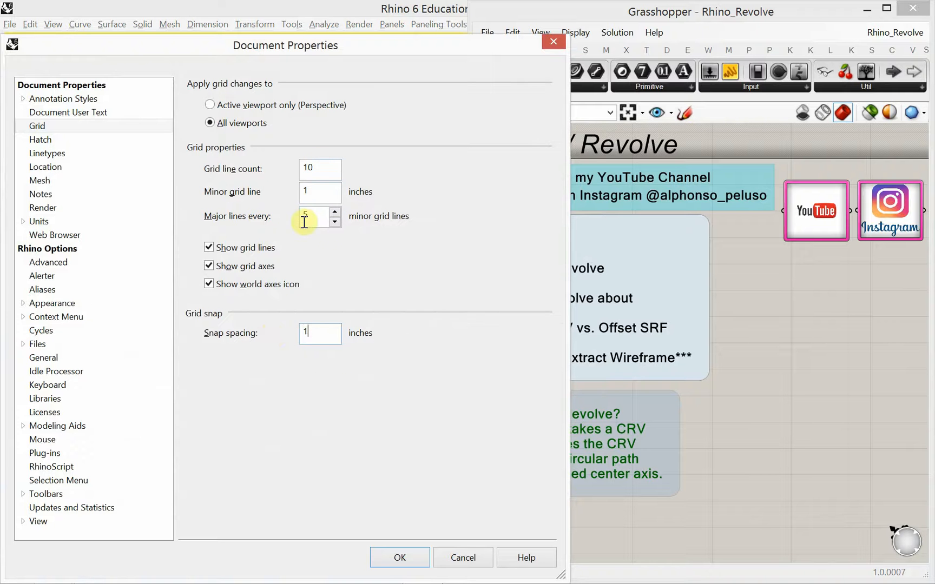
left_click(386, 557)
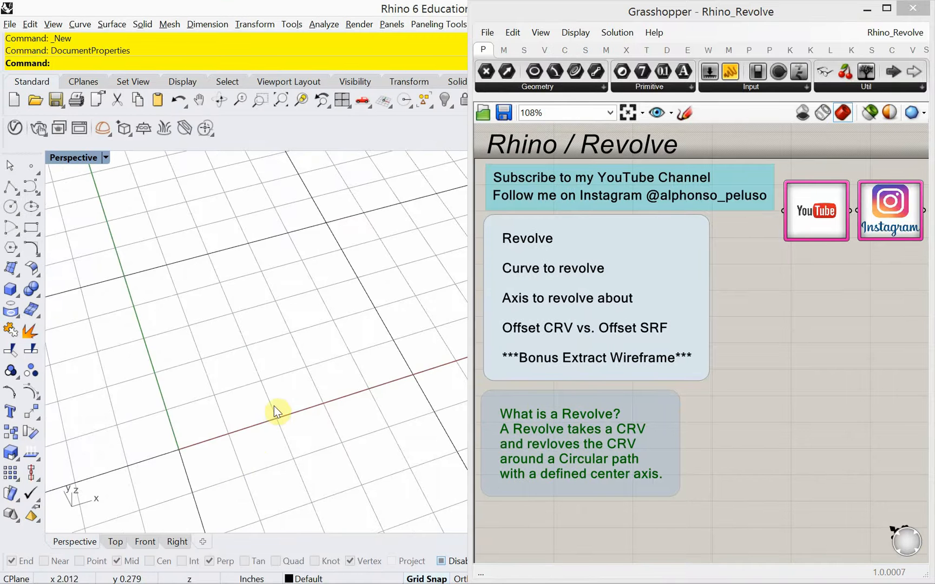
- Switch to the Front view and frame the grid quadrant with positive X and Z
right_click_drag(274, 406, 166, 423, "shift")
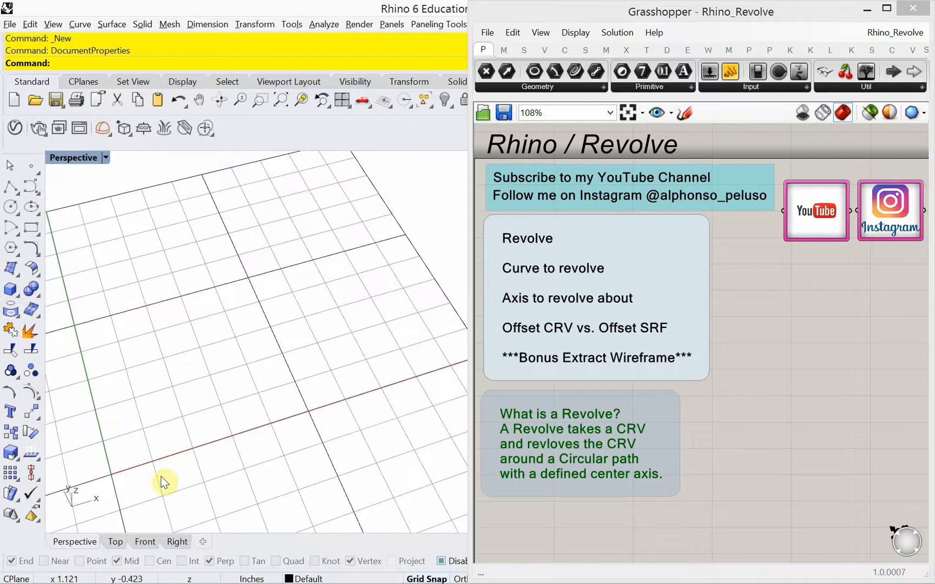
left_click(144, 542)
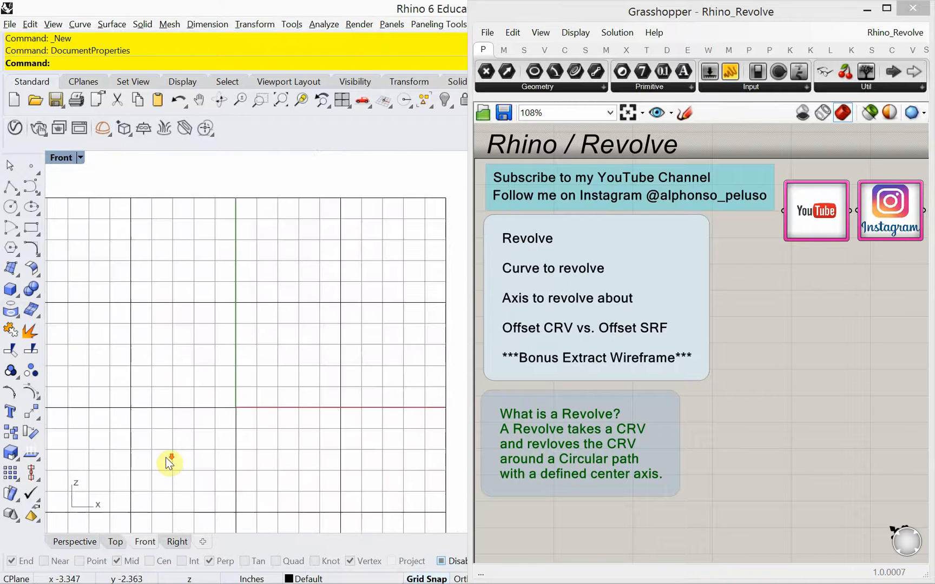
scroll(212, 399, "up", 4)
right_click_drag(241, 383, 130, 410)
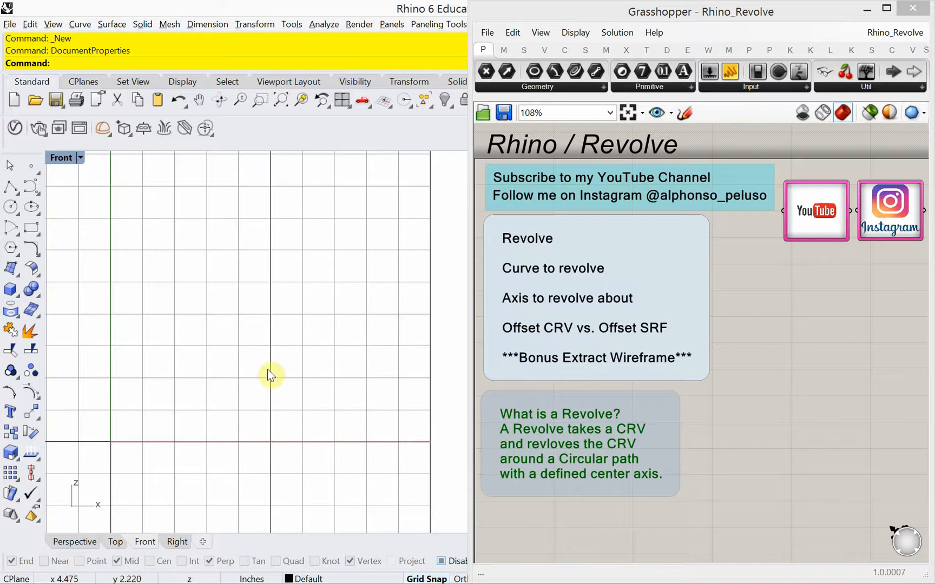
- Set the Perspective viewport's construction plane to World Front
left_click(88, 543)
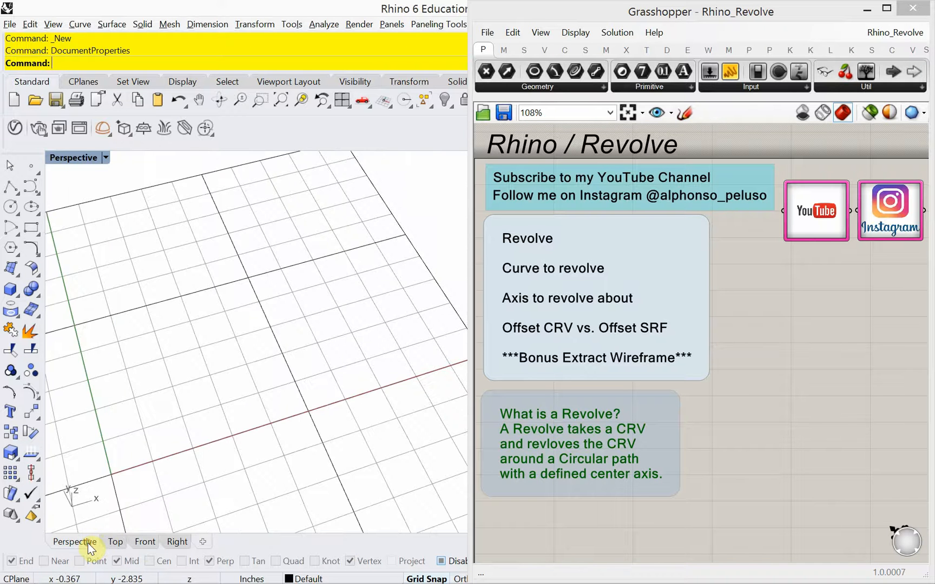
right_click_drag(192, 455, 197, 451)
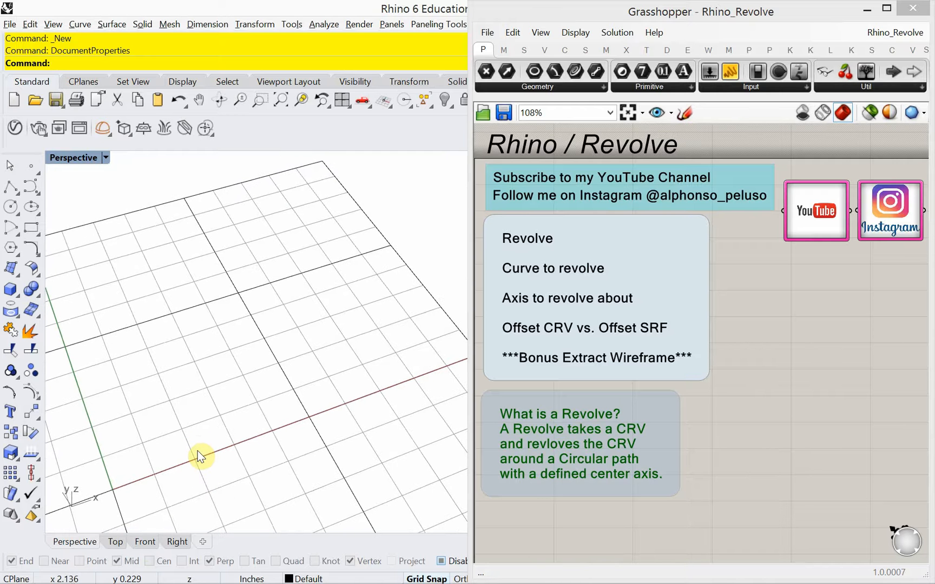
type("CPlane")
key("Return")
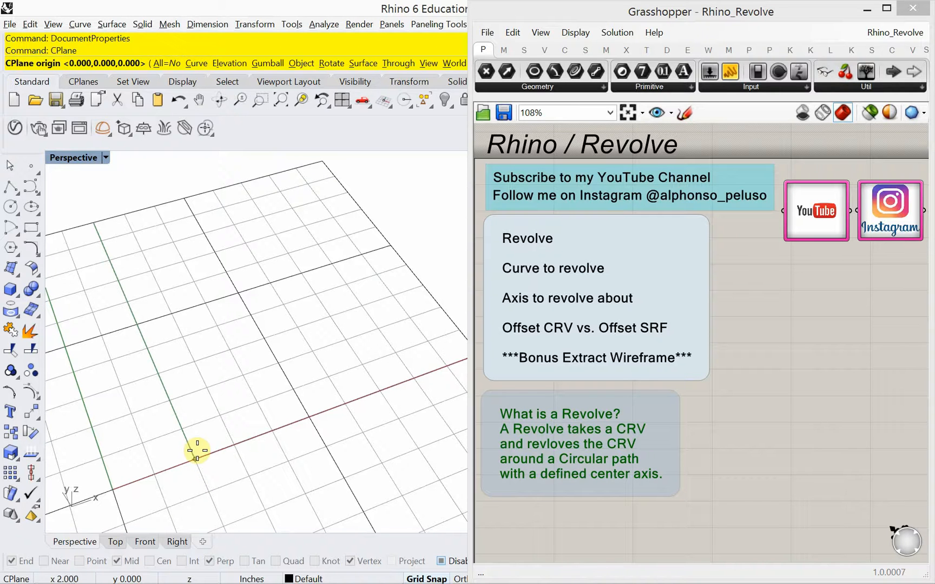
type("w")
key("Return")
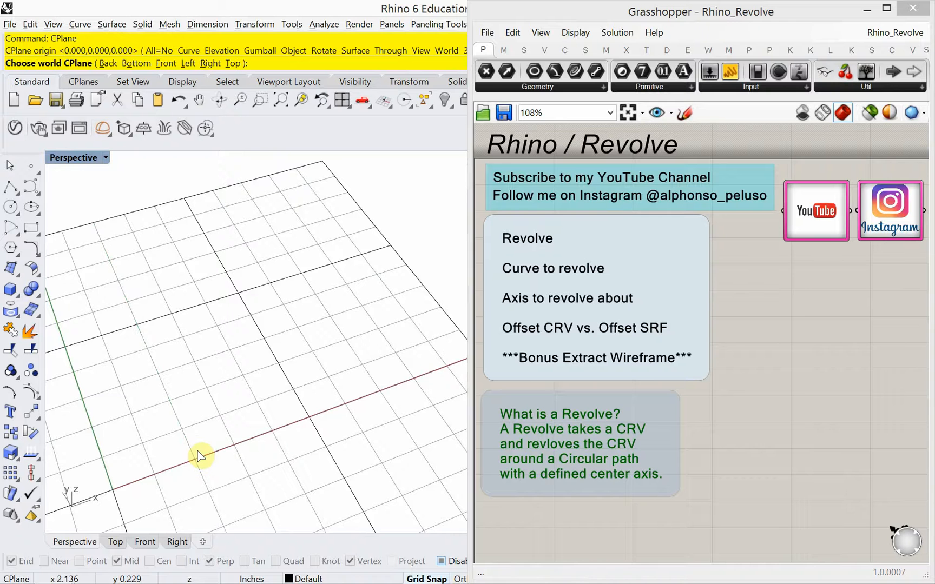
type("f")
key("Return")
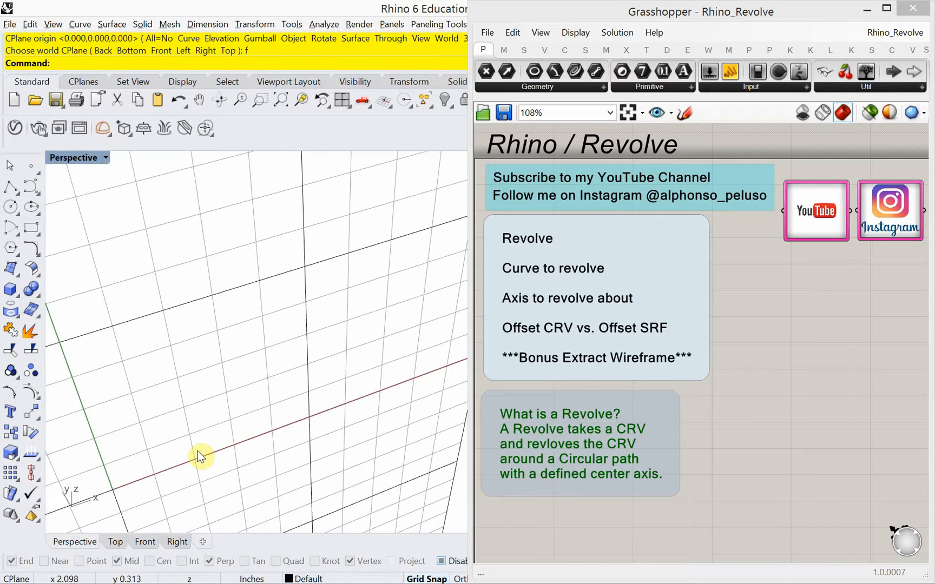
- Compare the upright Perspective grid with the Front view, and frame the positive X and Z quadrant in Perspective
right_click_drag(197, 451, 219, 391)
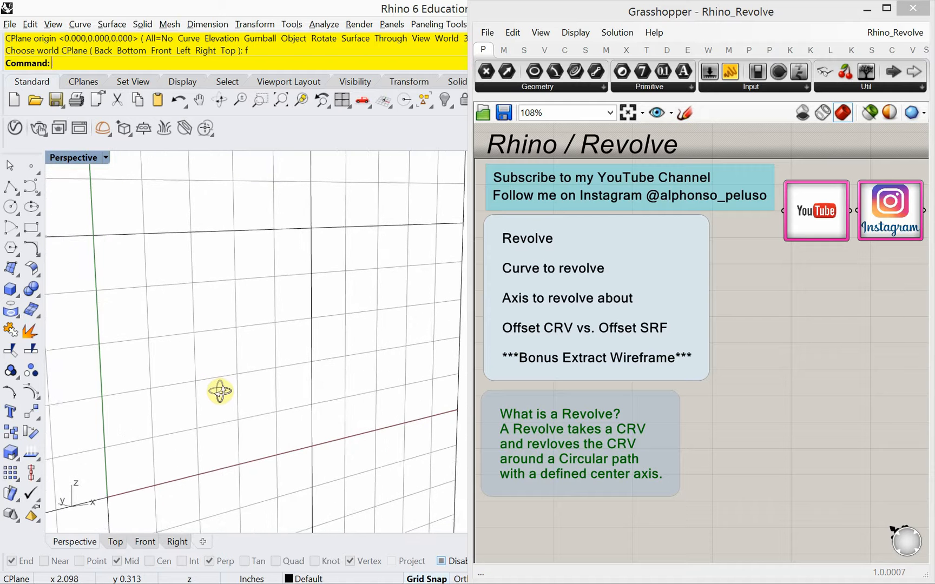
left_click(144, 541)
left_click(87, 543)
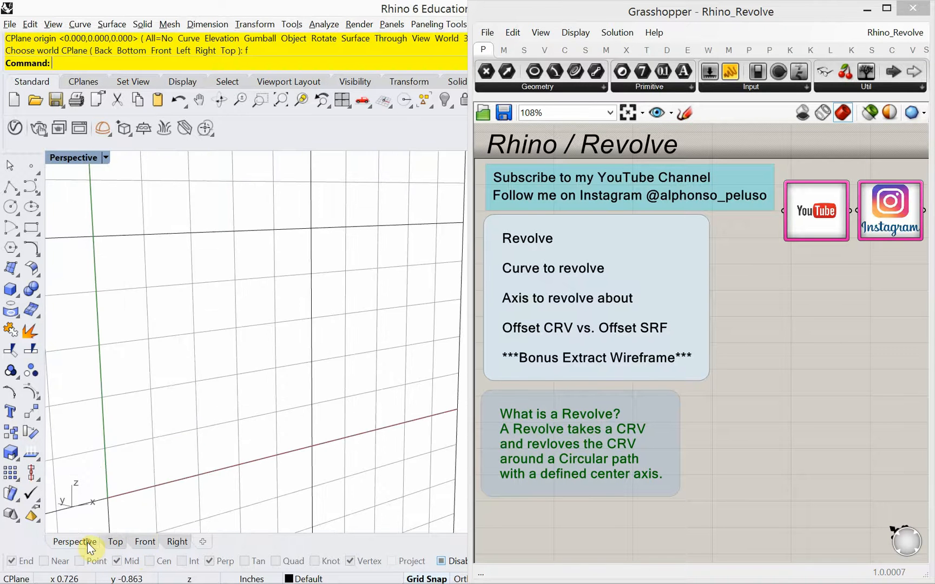
right_click_drag(244, 376, 250, 352)
scroll(255, 361, "down", 2)
scroll(244, 359, "down", 2)
scroll(245, 339, "up", 2)
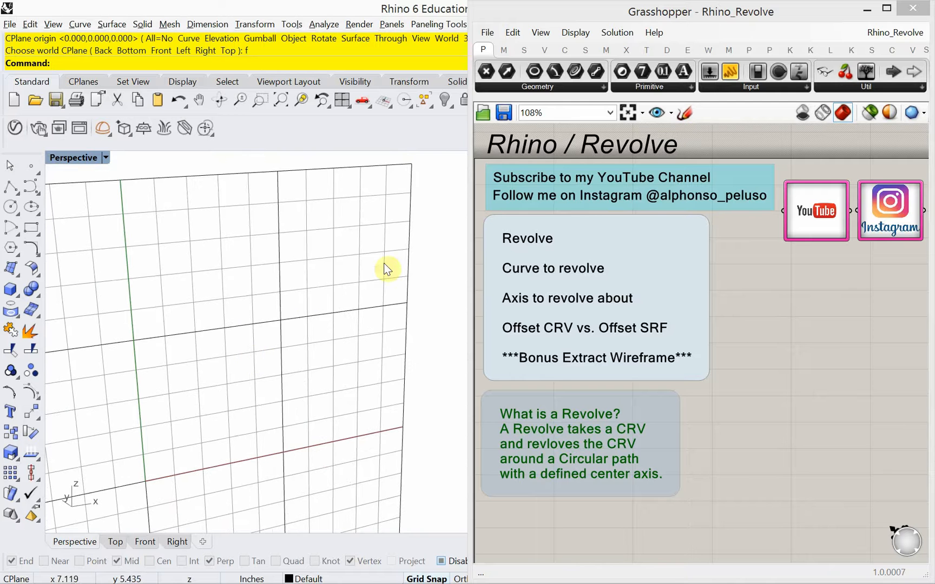
- Minimize the Grasshopper window, make Layer 01 the current layer and rename it CRV
left_click(866, 10)
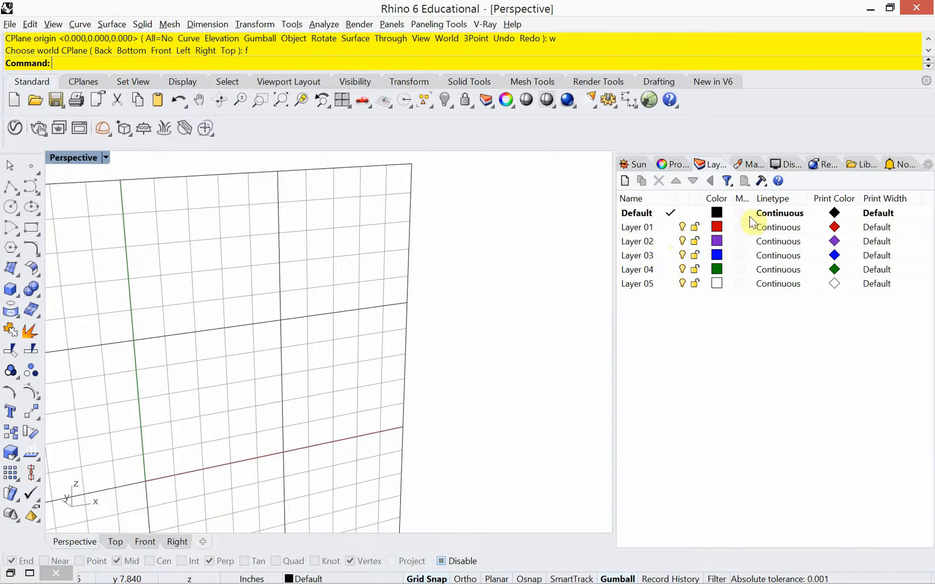
double_click(637, 227)
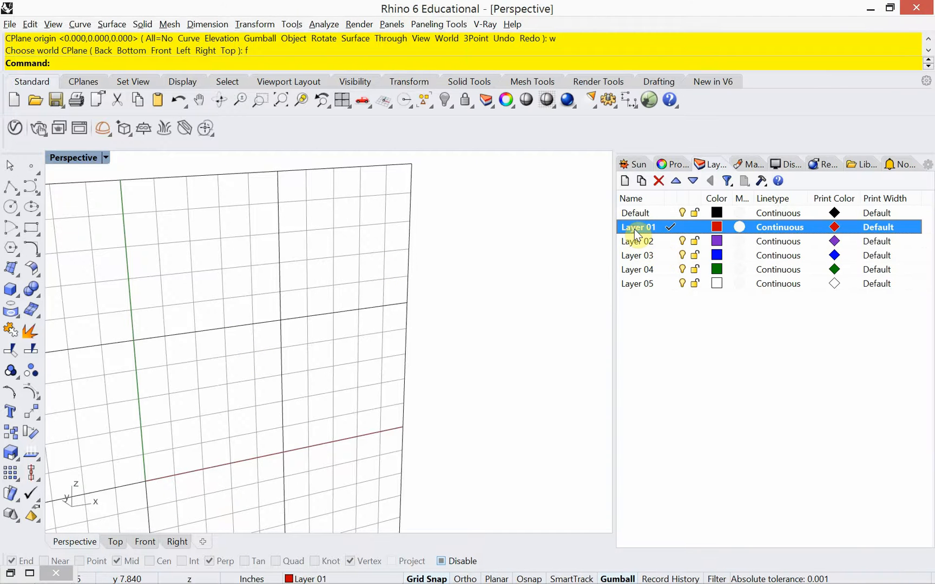
left_click_drag(649, 228, 606, 232)
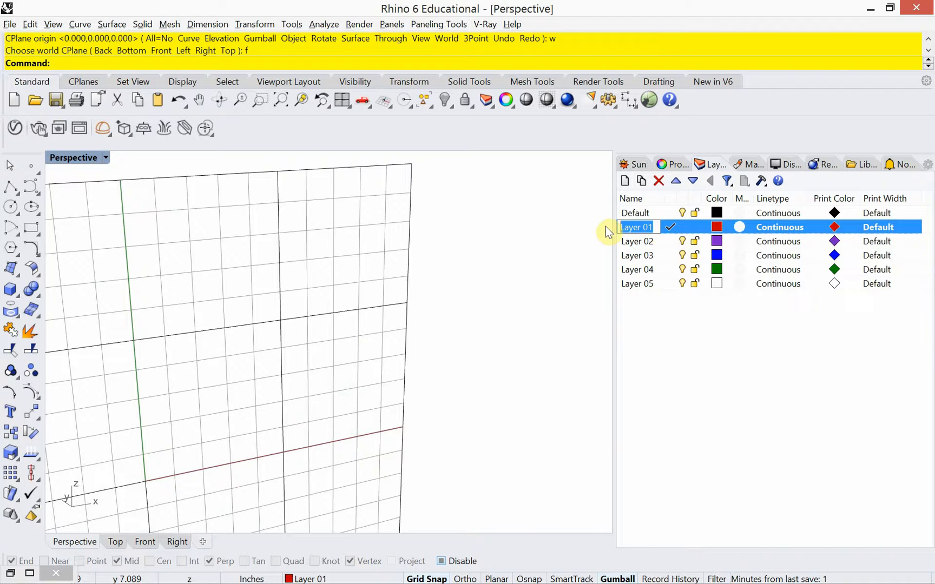
type("CRV")
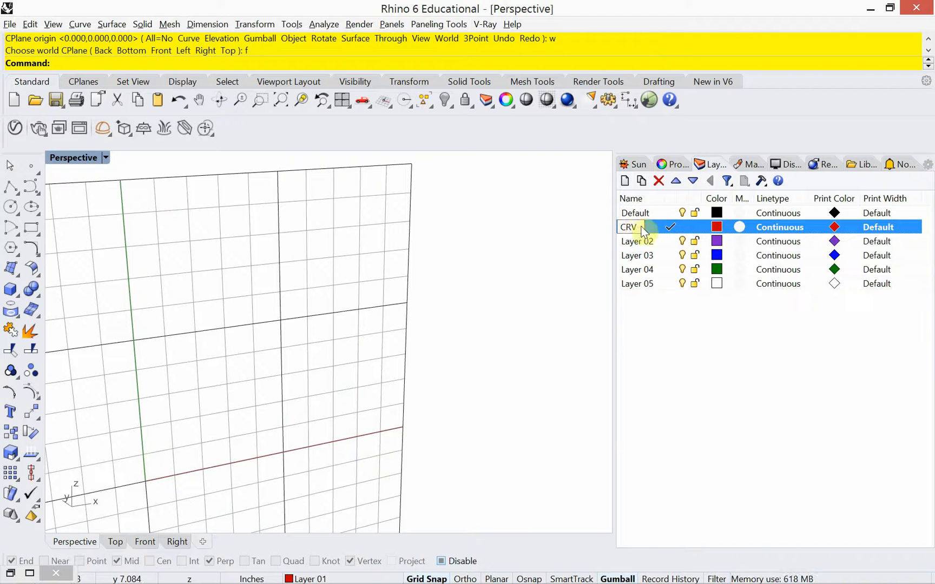
key("Return")
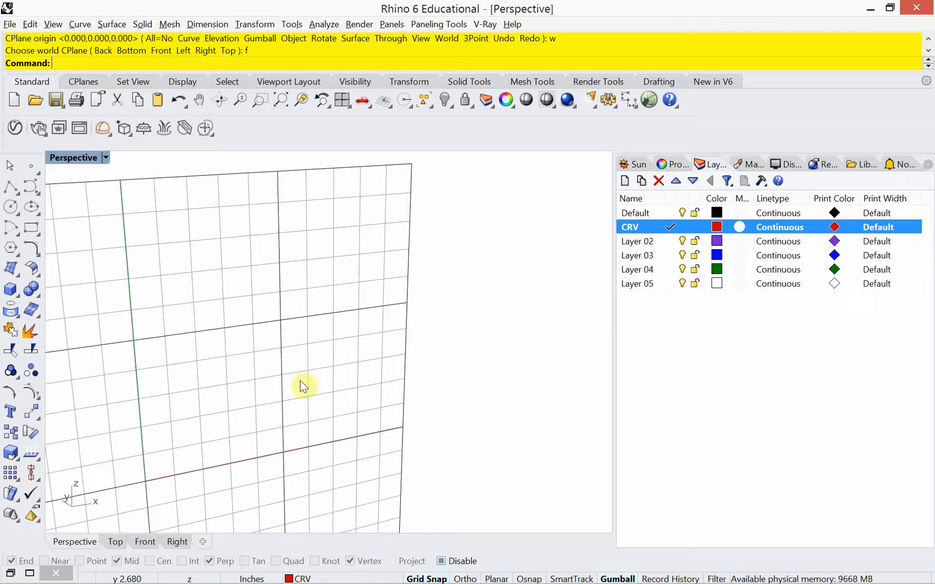
- Draw a vertical line 7 inches long upward from X=5 on the grid's X axis
type("line")
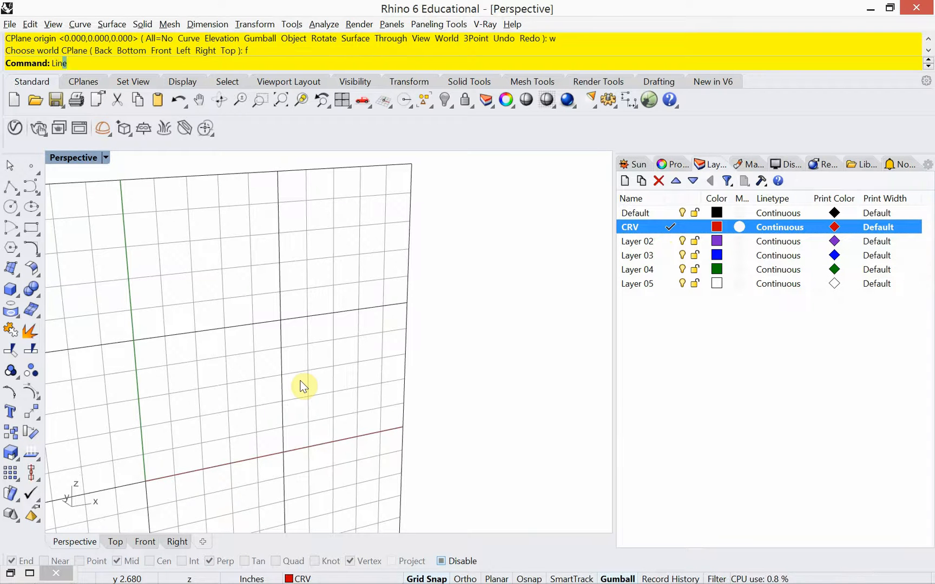
key("Return")
left_click(283, 452)
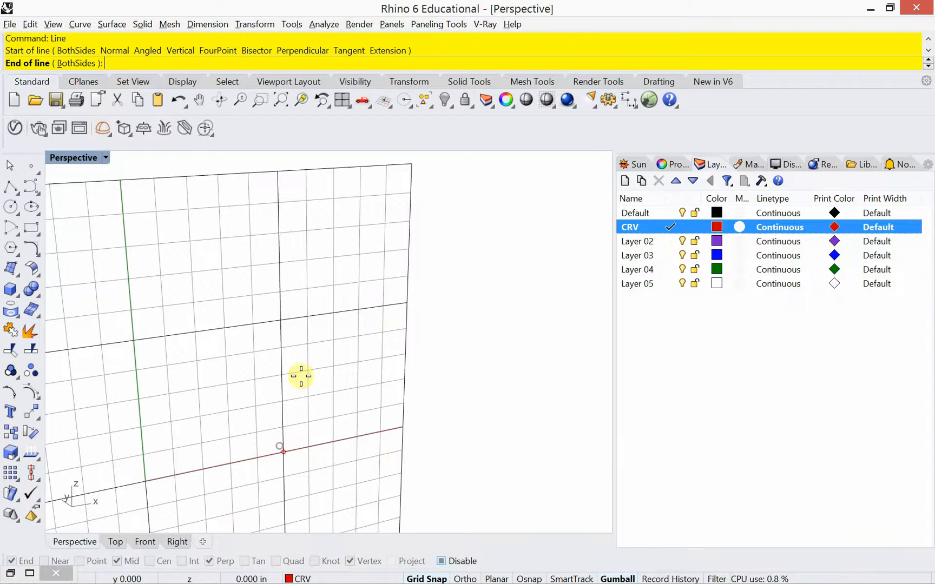
left_click(272, 254)
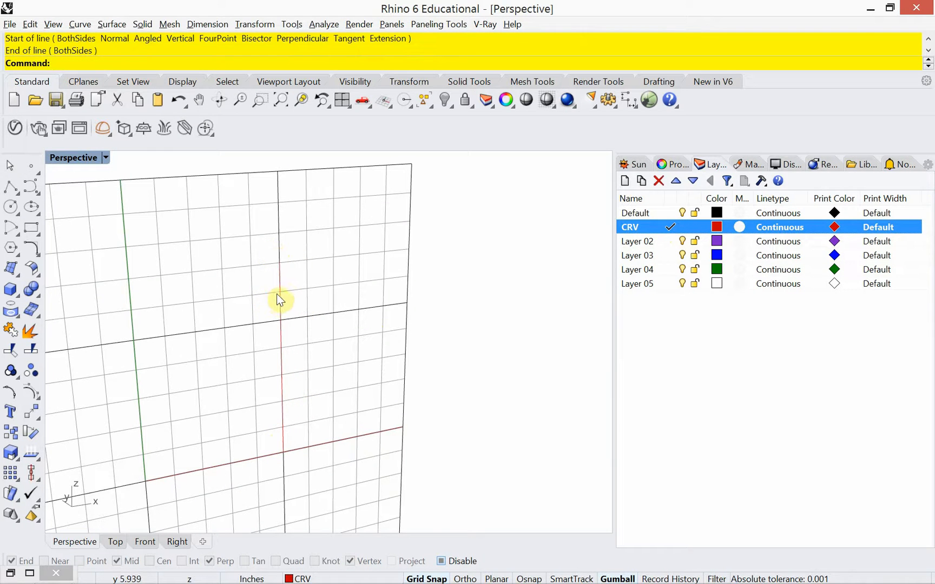
left_click(278, 298)
left_click(260, 313)
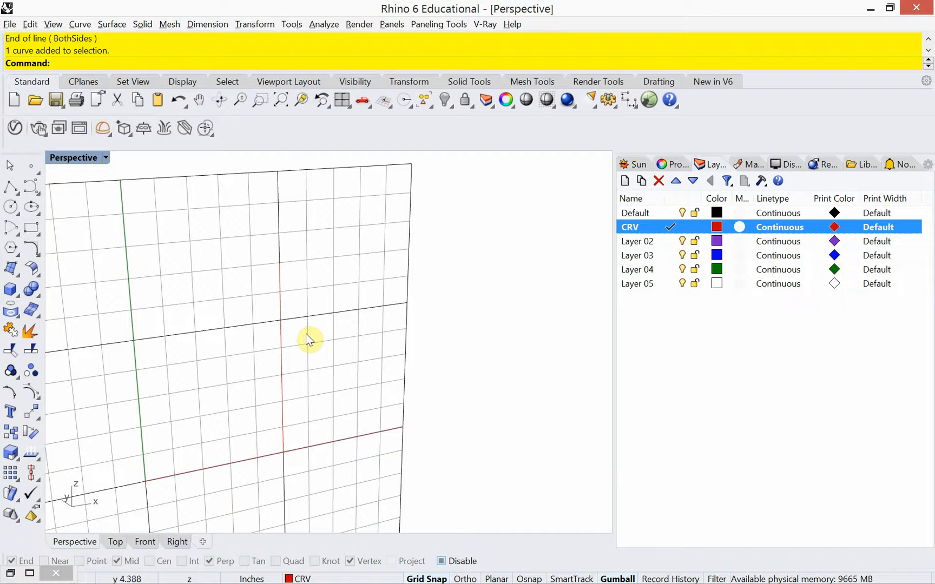
- Draw a downward-opening parabola with its focus on the vertical line at height 5 and its end at X=10, height 1
type("Parabola")
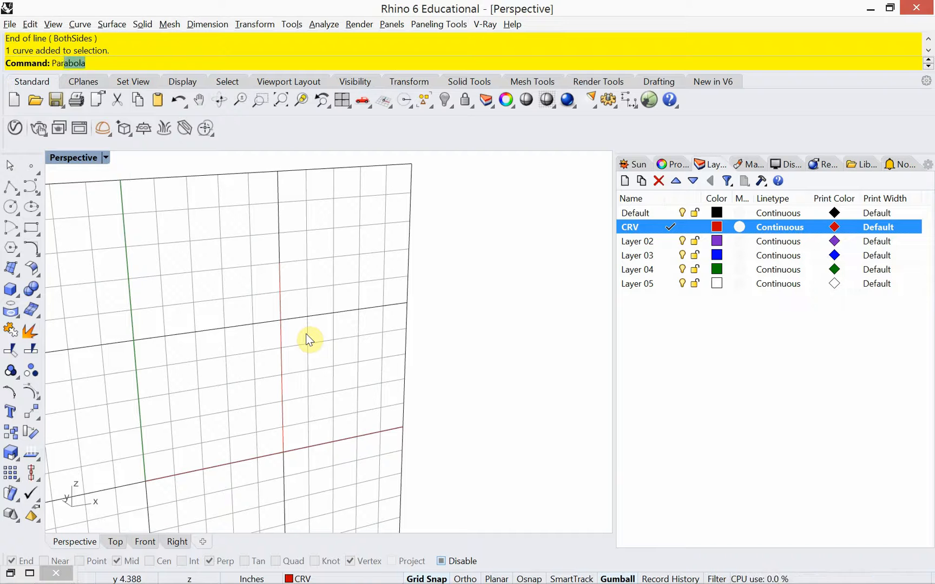
key("Return")
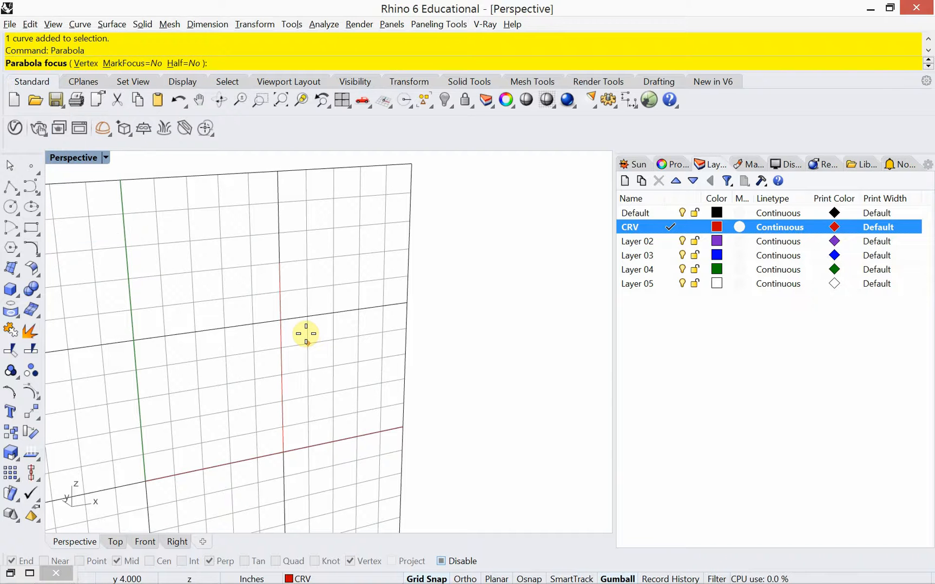
left_click(281, 312)
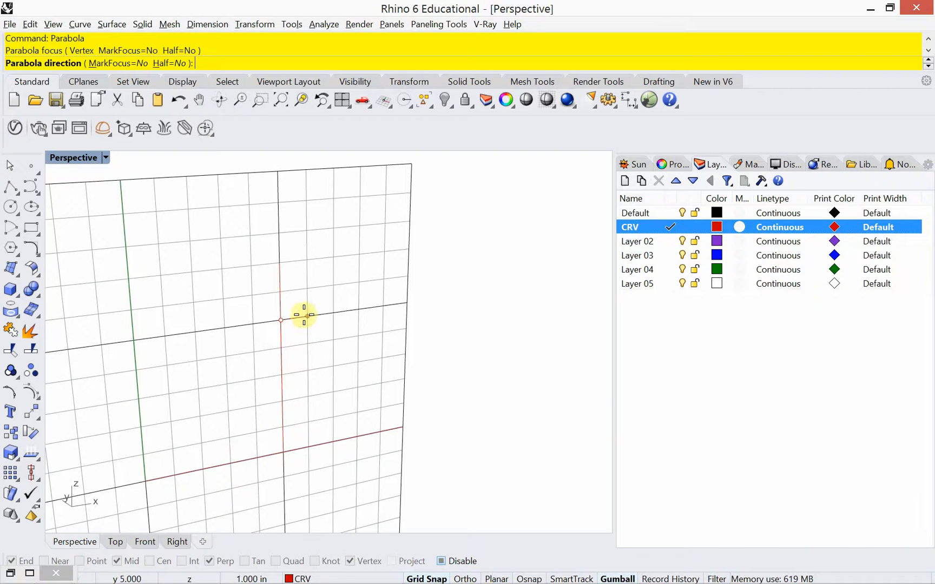
left_click(283, 427)
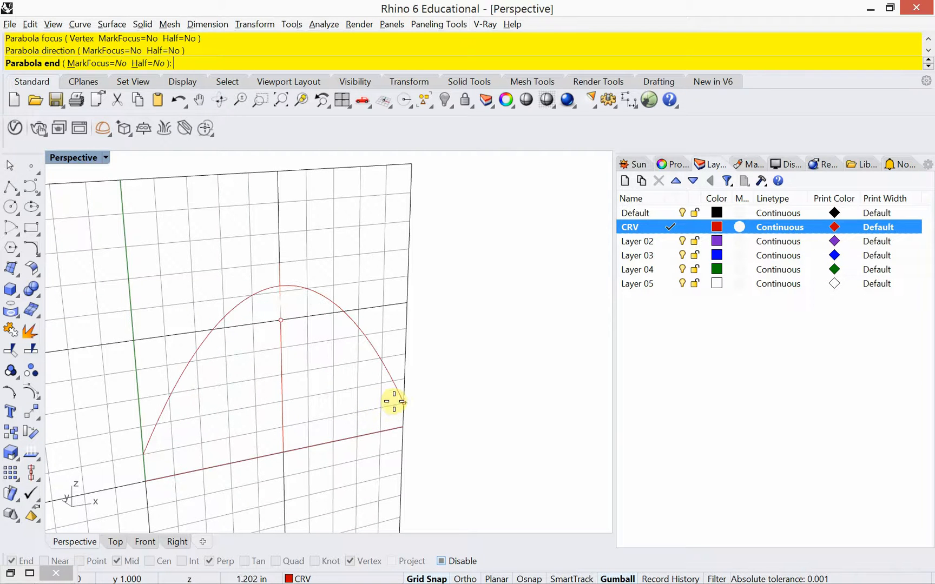
left_click(394, 402)
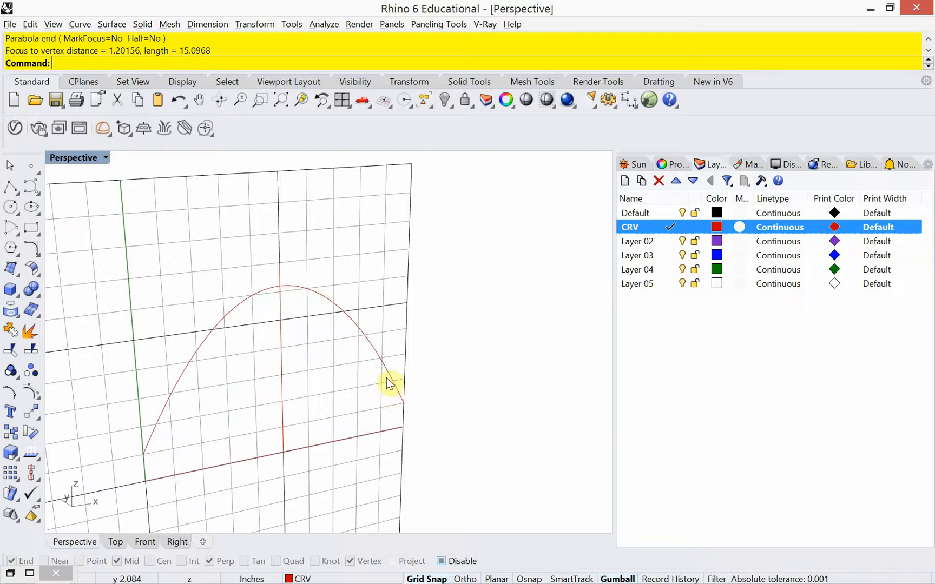
- Move the parabola down 1 inch so both its ends sit on the X axis
left_click(387, 378)
type("Miove")
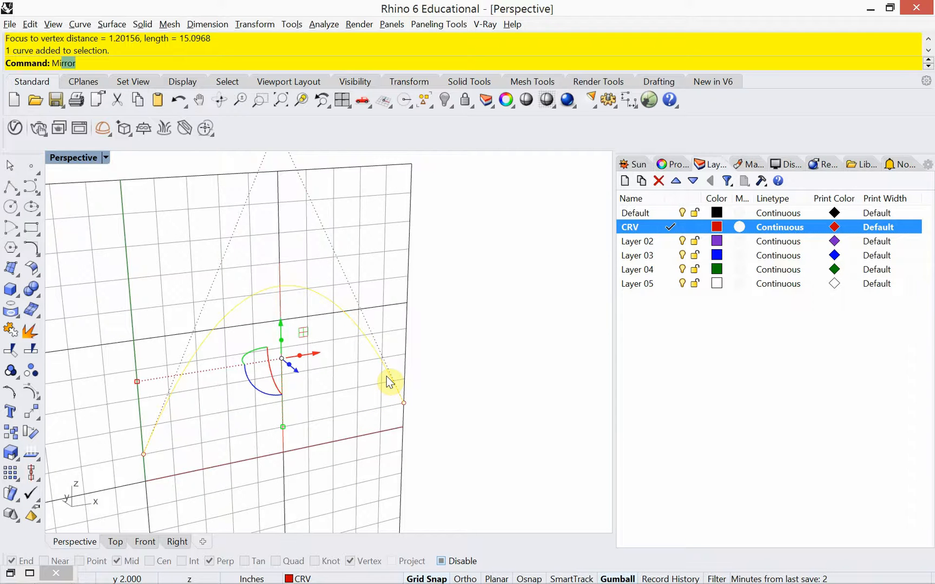
key("Return")
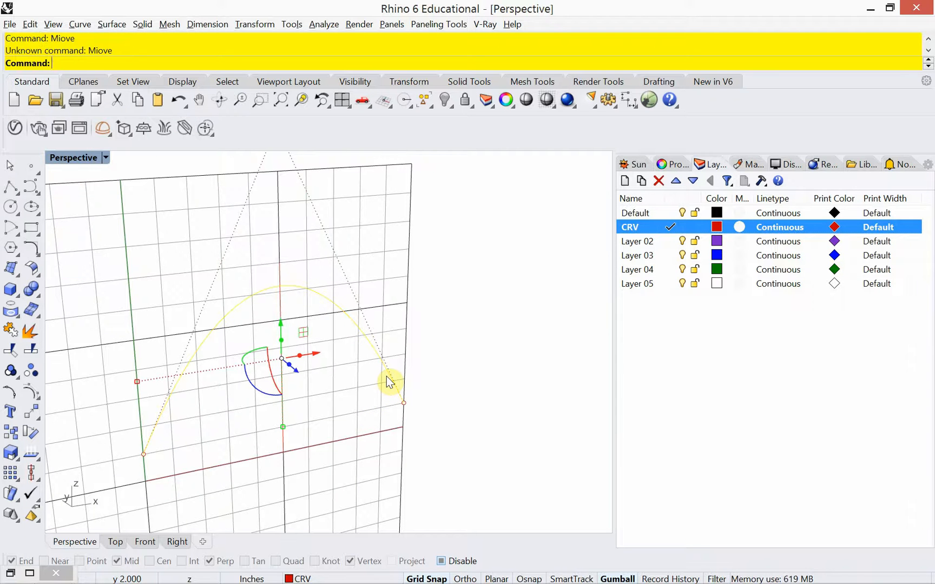
type("Move")
key("Return")
left_click(403, 405)
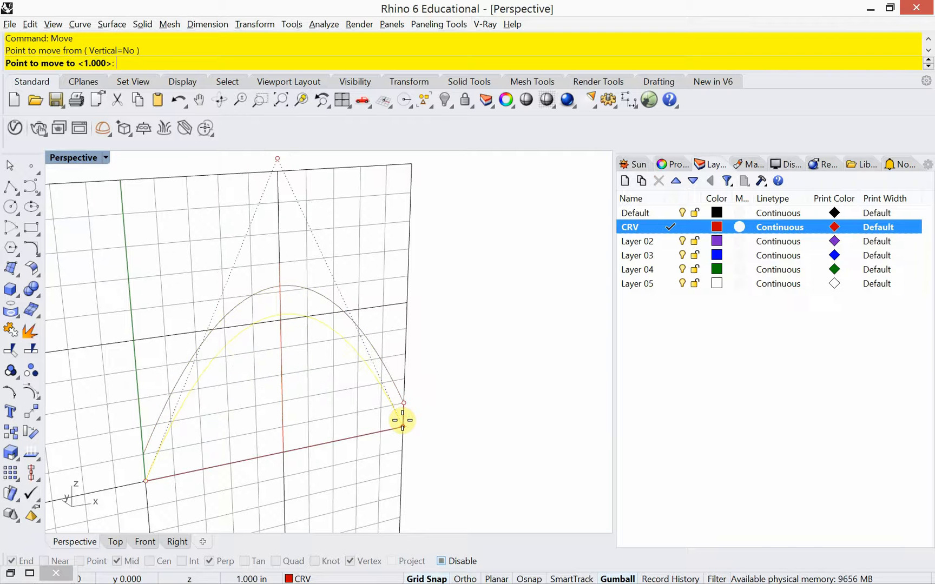
left_click(402, 420)
left_click(398, 432)
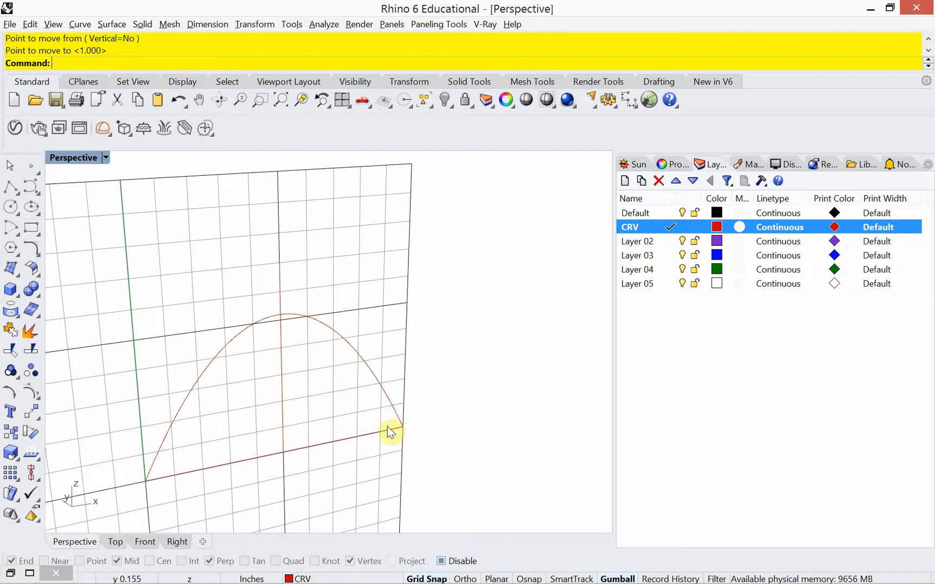
- Revolve the parabola about the vertical line, using the line's upper and lower ends as the axis and picking start and end angles in the grid plane
left_click(352, 342)
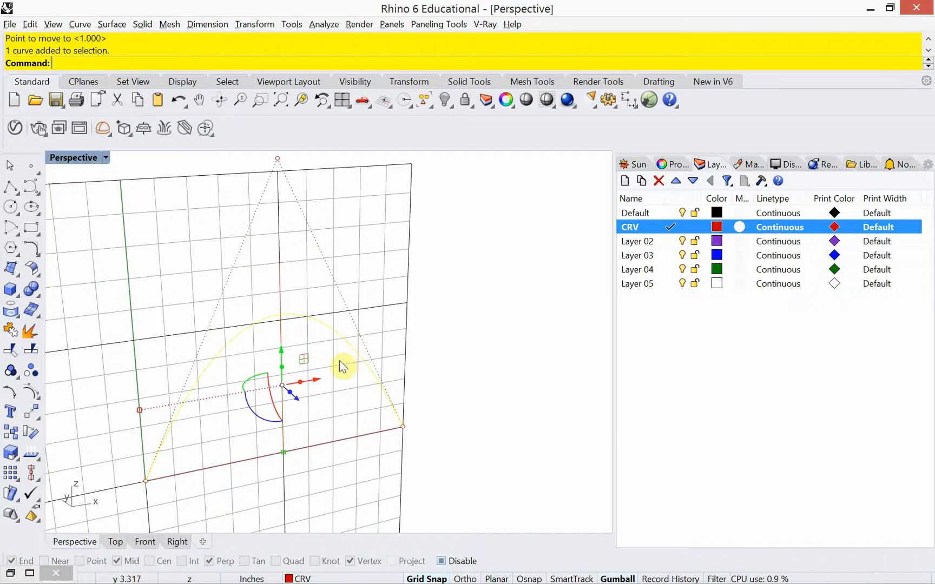
left_click(341, 367)
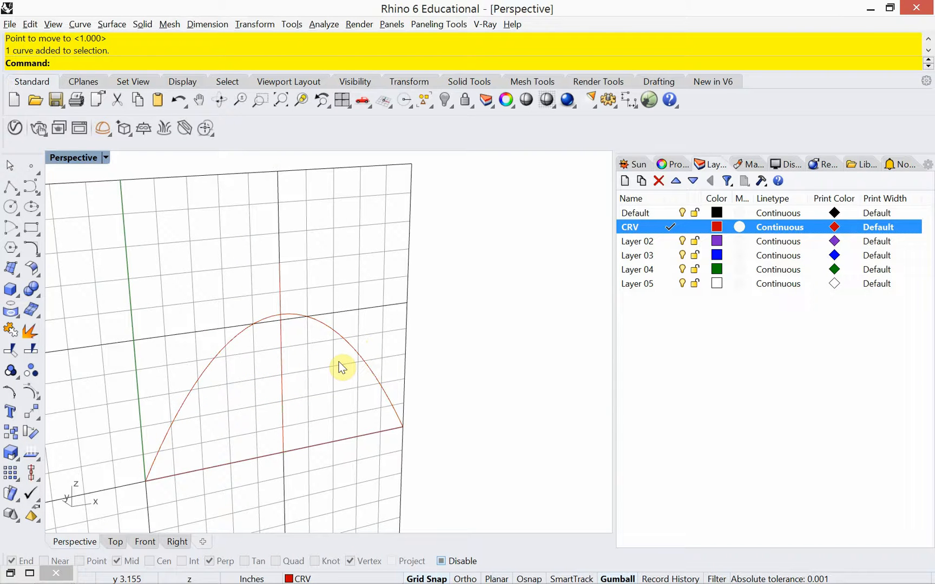
left_click(352, 343)
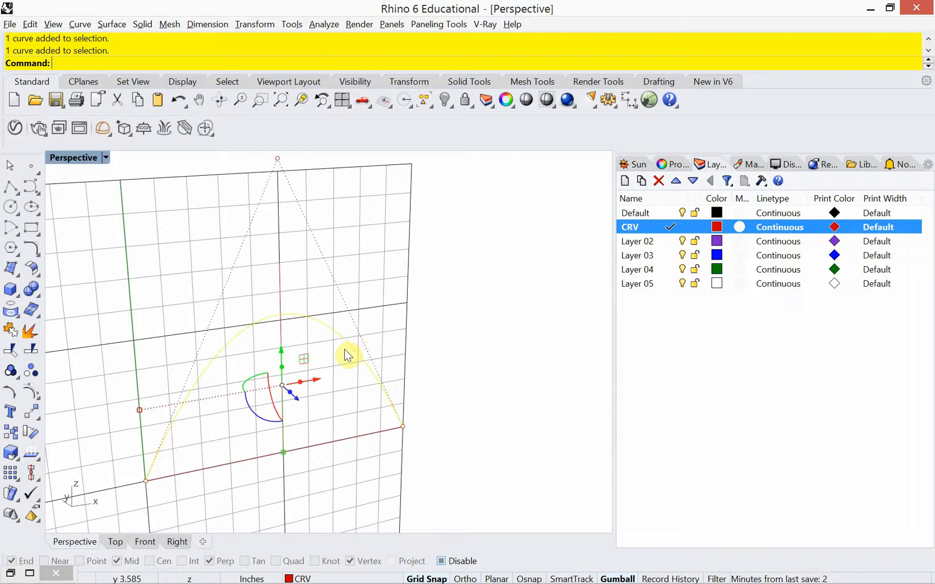
type("Re")
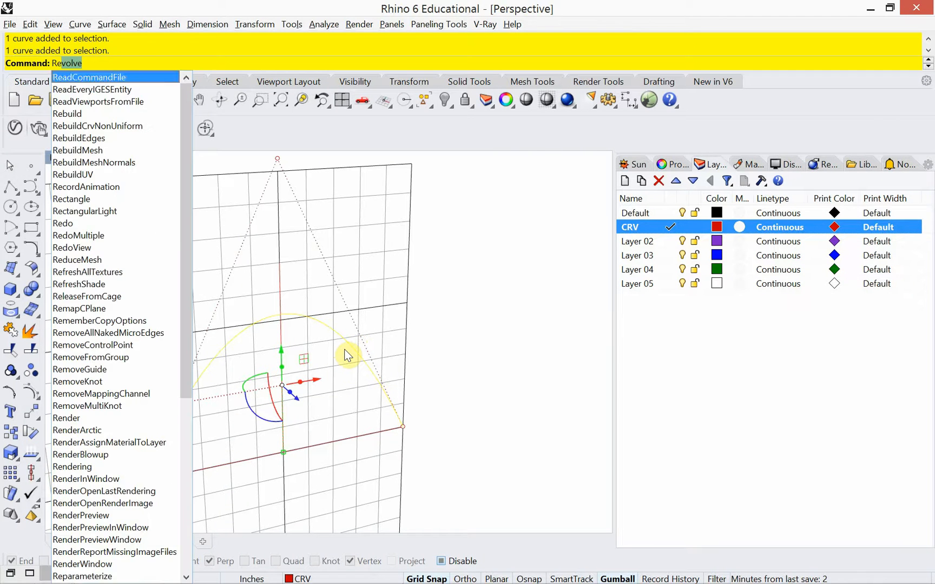
key("Return")
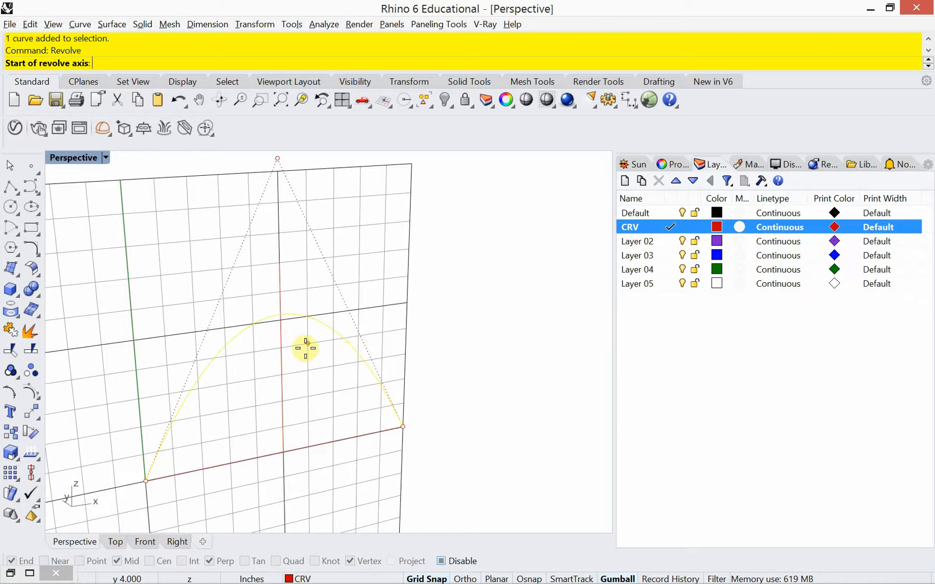
left_click(272, 265)
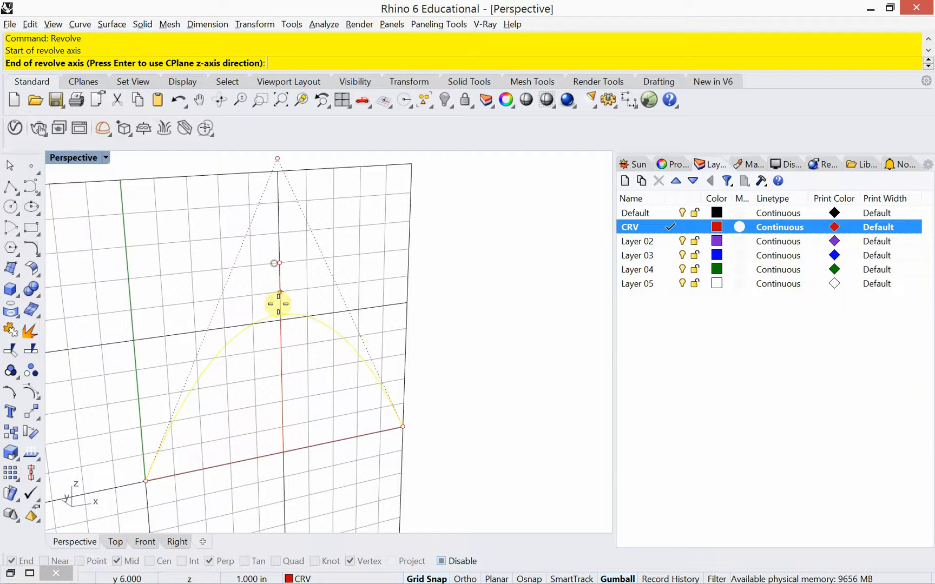
left_click(277, 447)
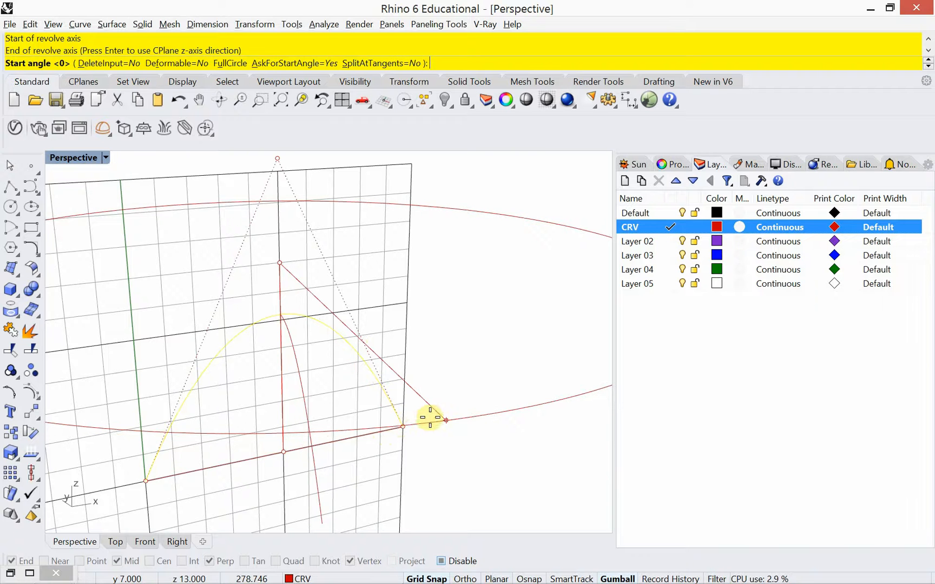
left_click(402, 418)
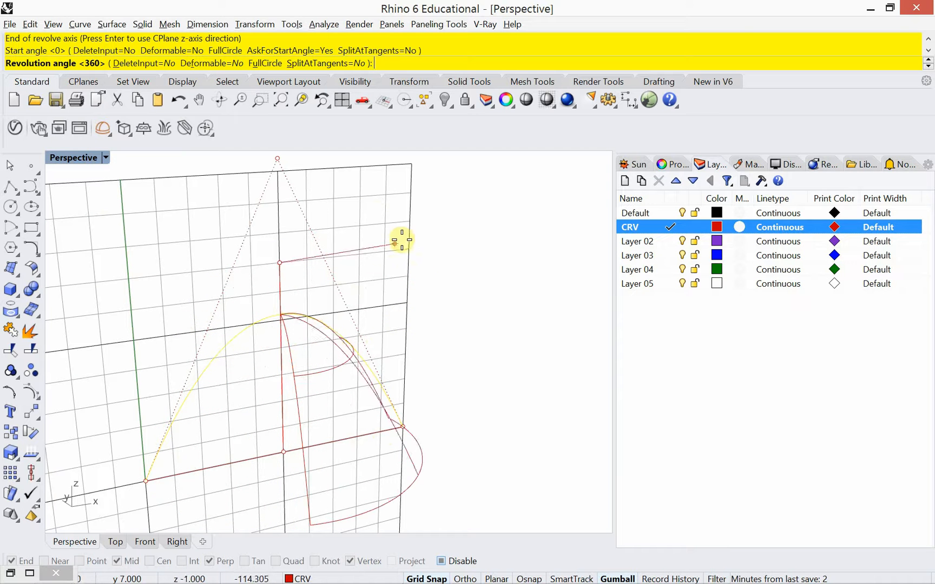
left_click(363, 257)
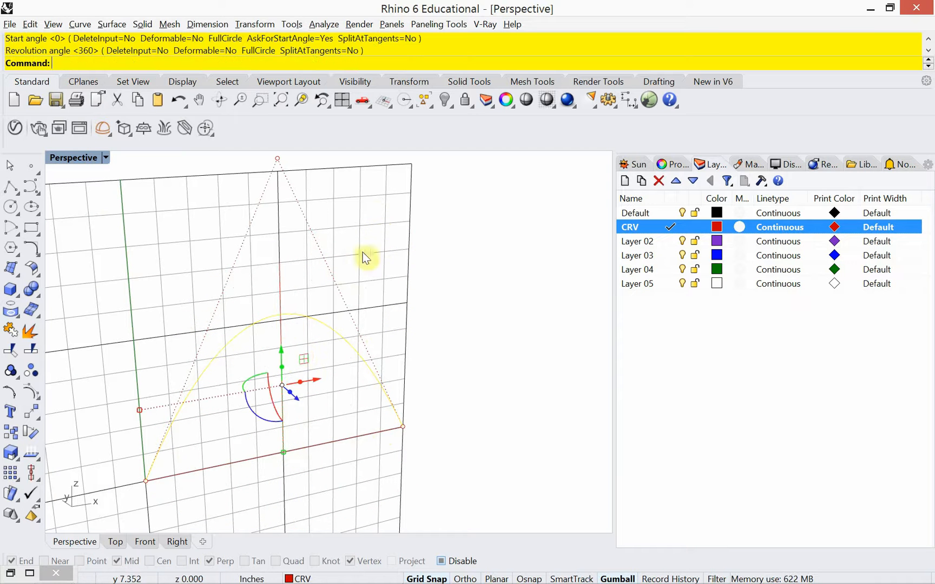
- Revolve the parabola a full circle about the vertical line, starting from its end at X=10, and set the viewport display to Shaded
right_click(345, 429)
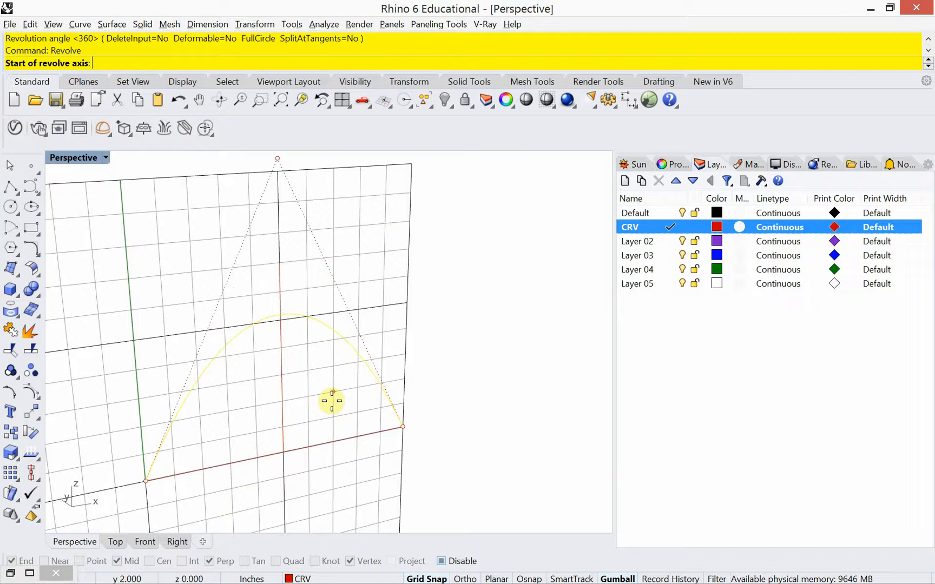
left_click(278, 456)
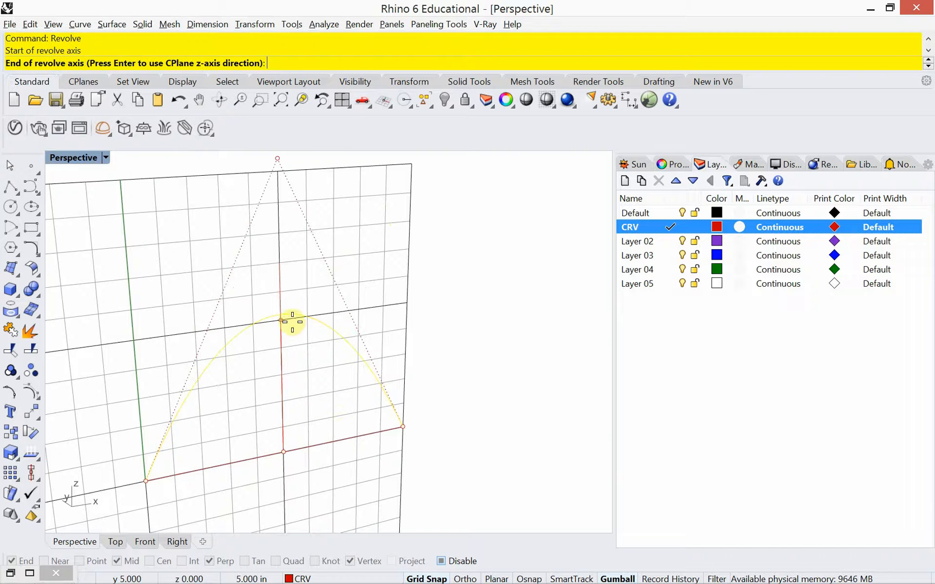
left_click(281, 293)
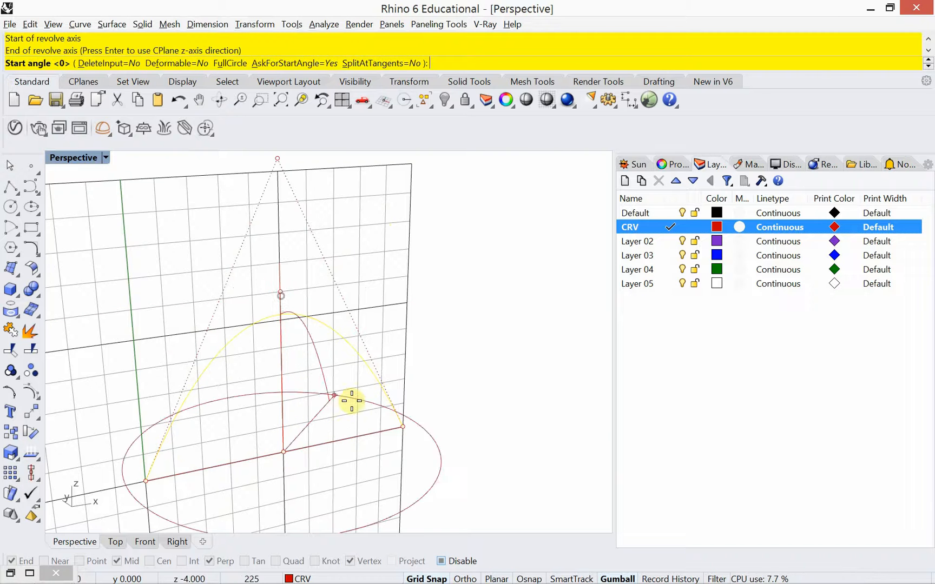
left_click(400, 426)
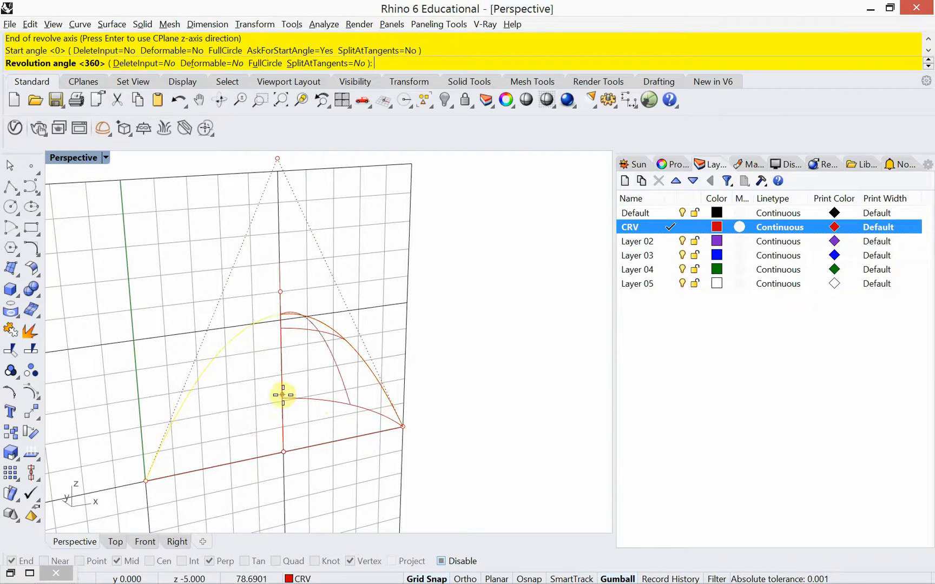
left_click(266, 66)
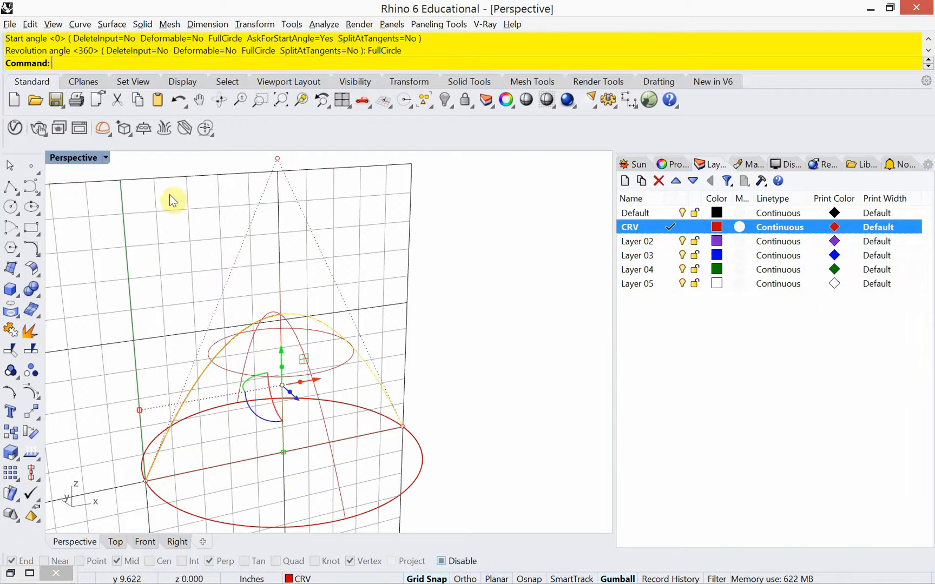
left_click(107, 157)
left_click(132, 159)
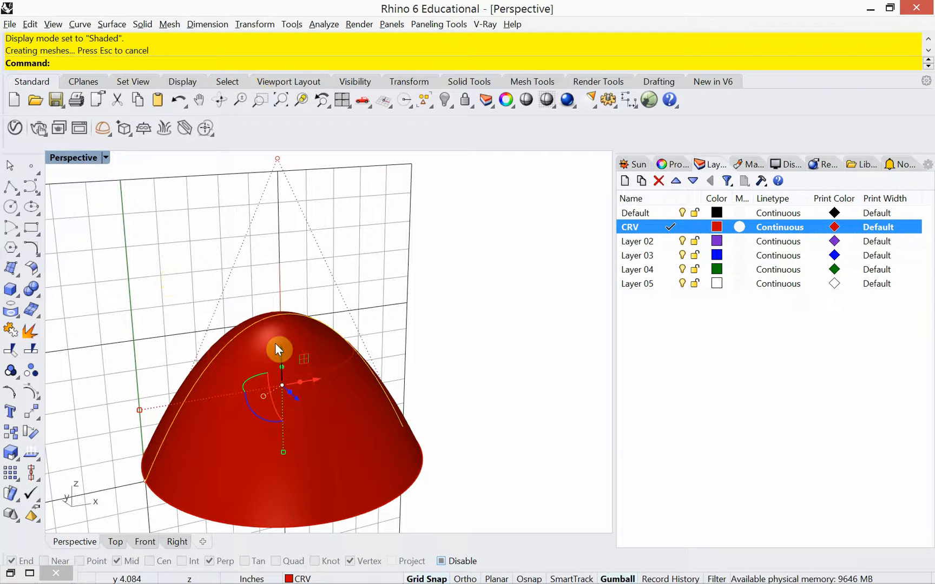
- Rename Layer 02 as SRF and change the revolved surface to that layer
left_click(254, 365)
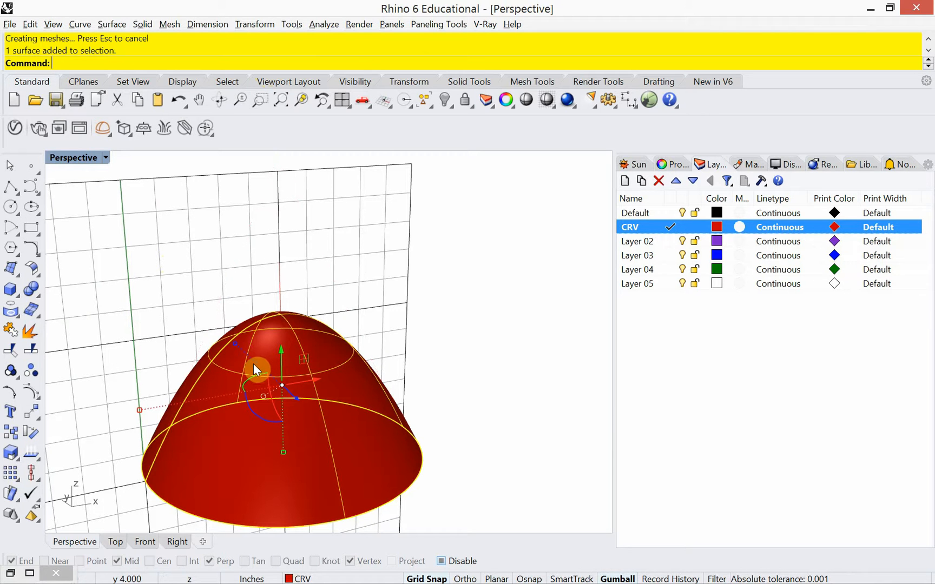
left_click(631, 242)
double_click(628, 242)
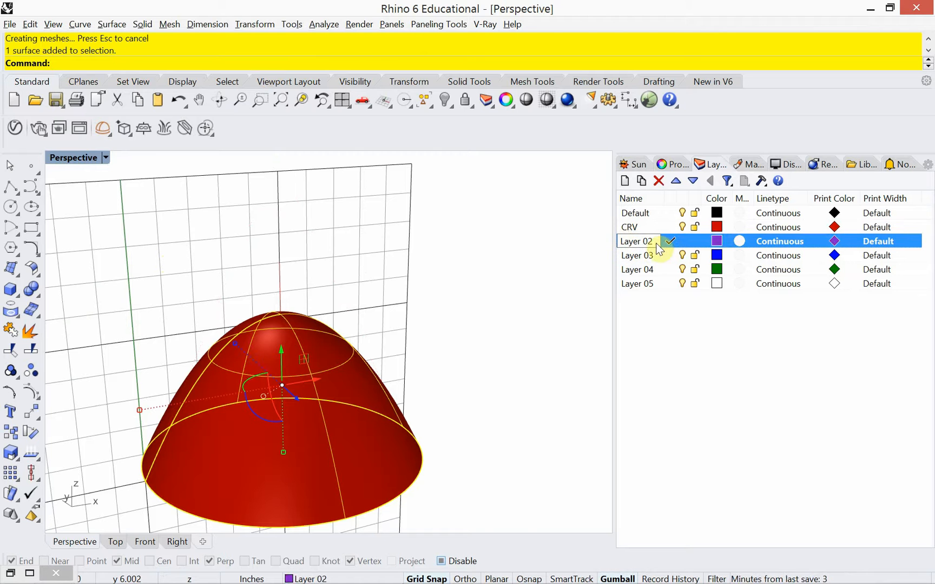
left_click(657, 244)
type("SRF")
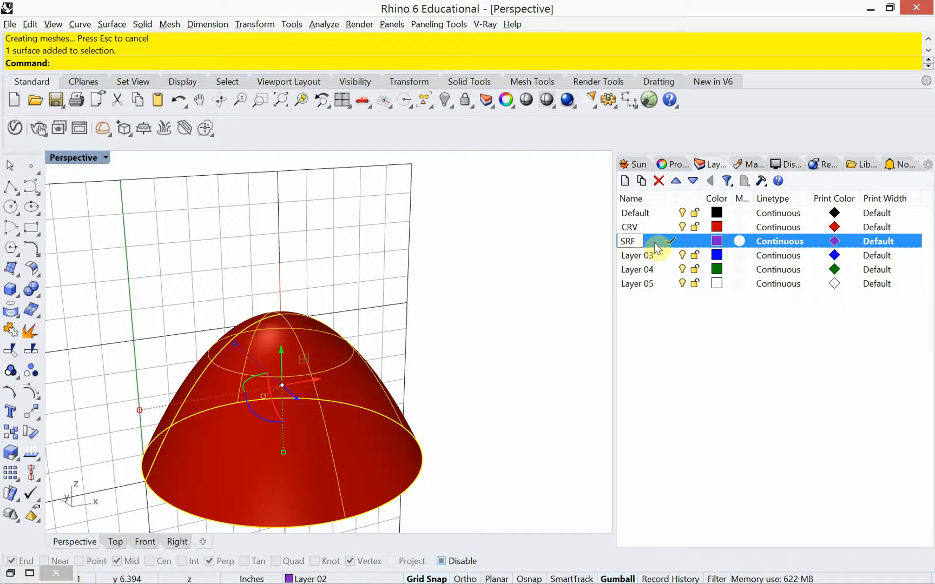
key("Return")
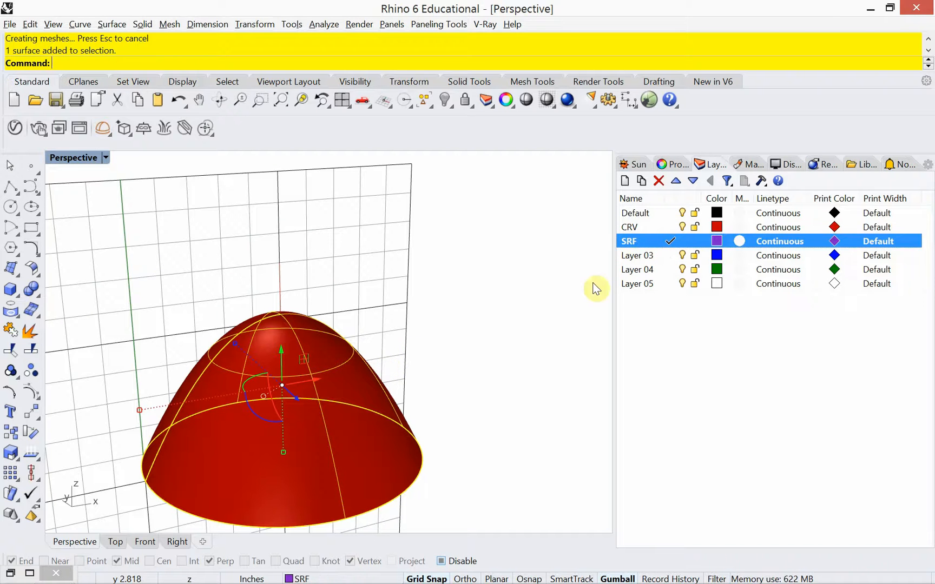
right_click(646, 247)
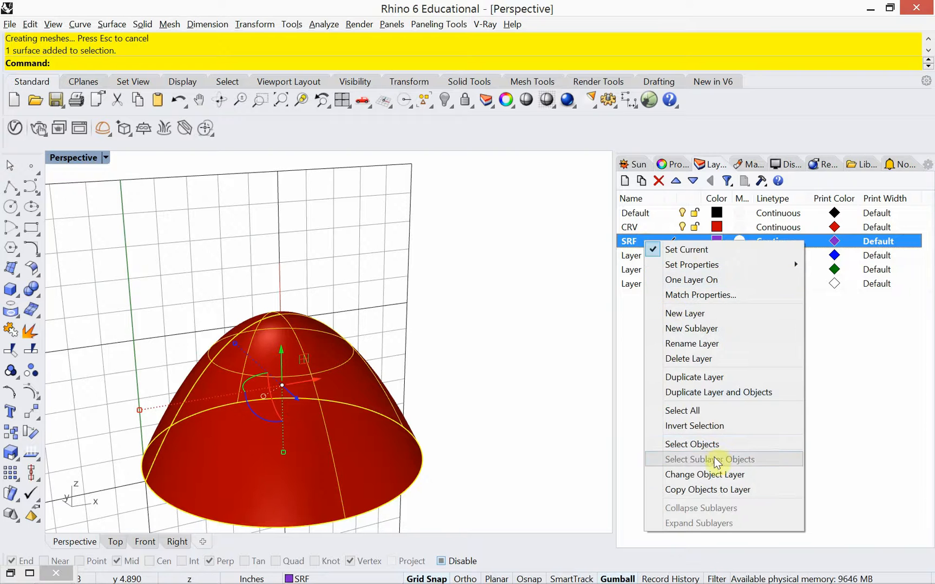
left_click(714, 474)
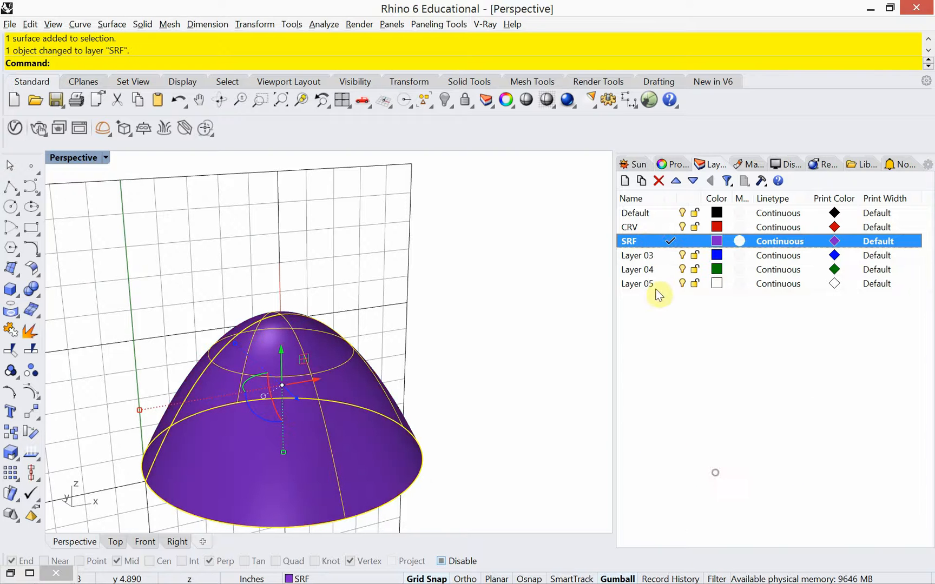
- Make CRV the current layer and turn off the SRF layer
left_click(650, 227)
left_click(671, 227)
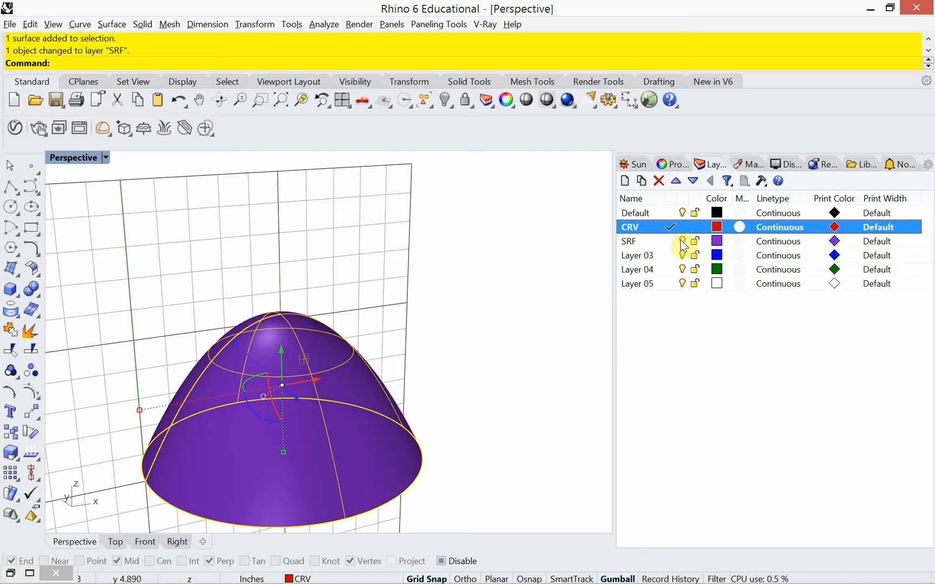
left_click(682, 241)
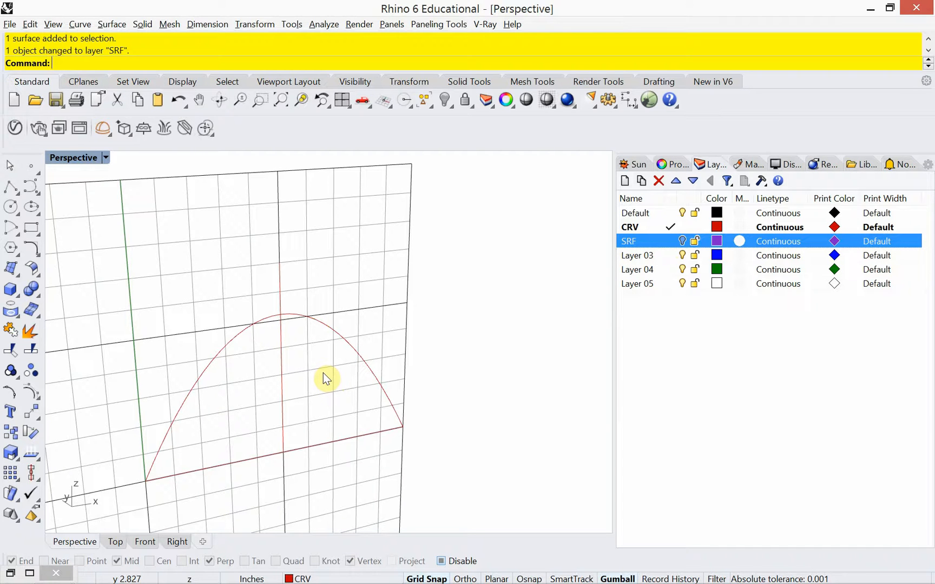
- Draw a second downward-opening parabola with its focus on the vertical line at height 2 and its end on the X axis at X=10
type("Parabola")
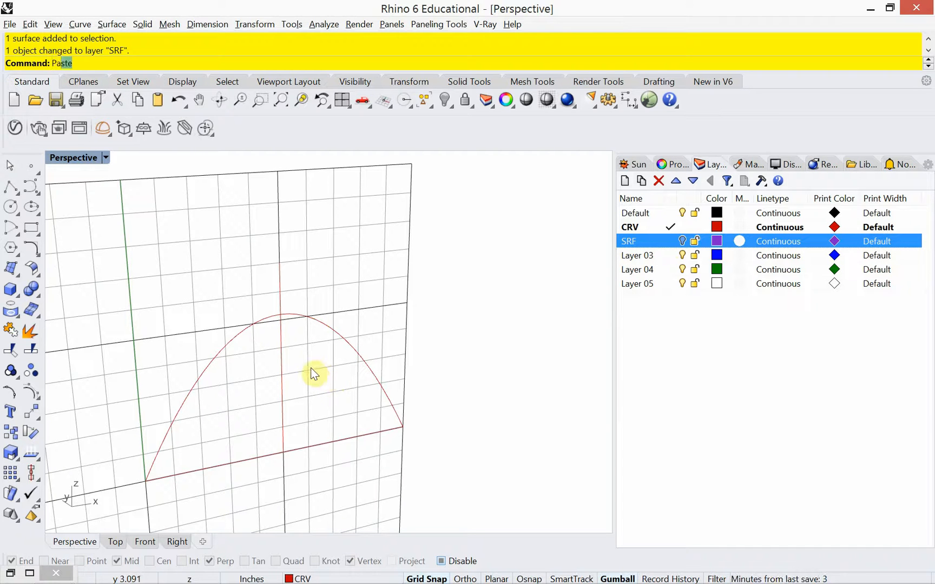
key("Return")
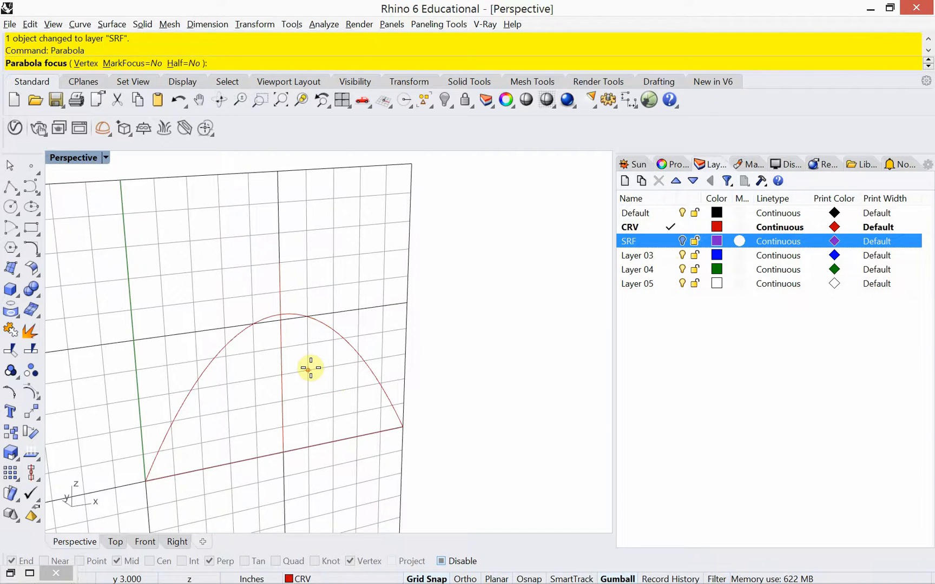
left_click(283, 401)
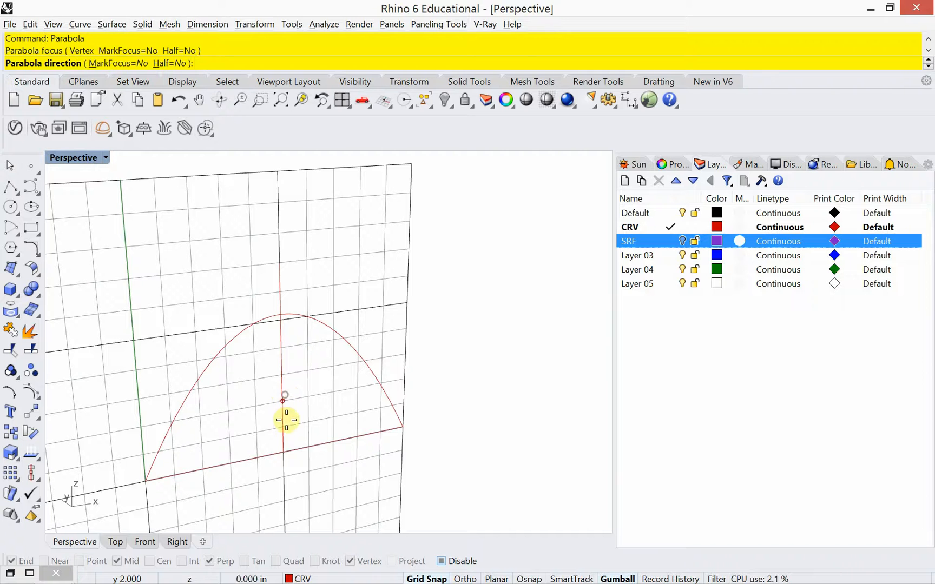
left_click(285, 445)
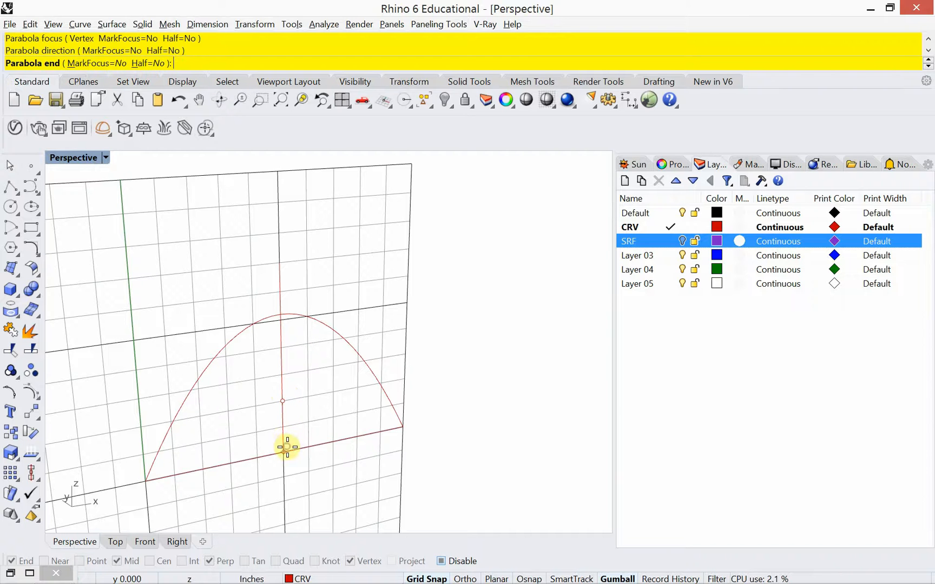
left_click(401, 424)
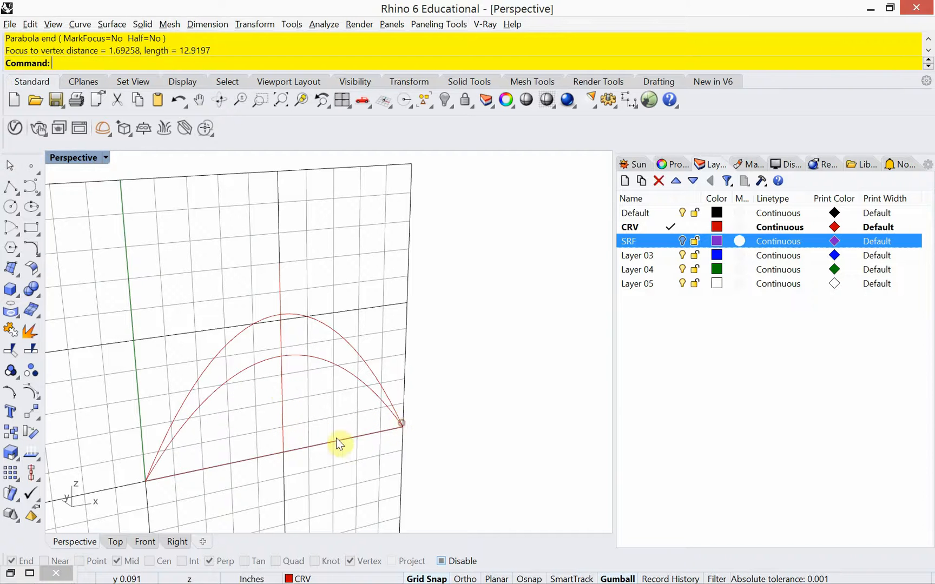
- Flatten the second parabola by moving its middle control point straight down to just below the first parabola's peak
left_click(307, 359)
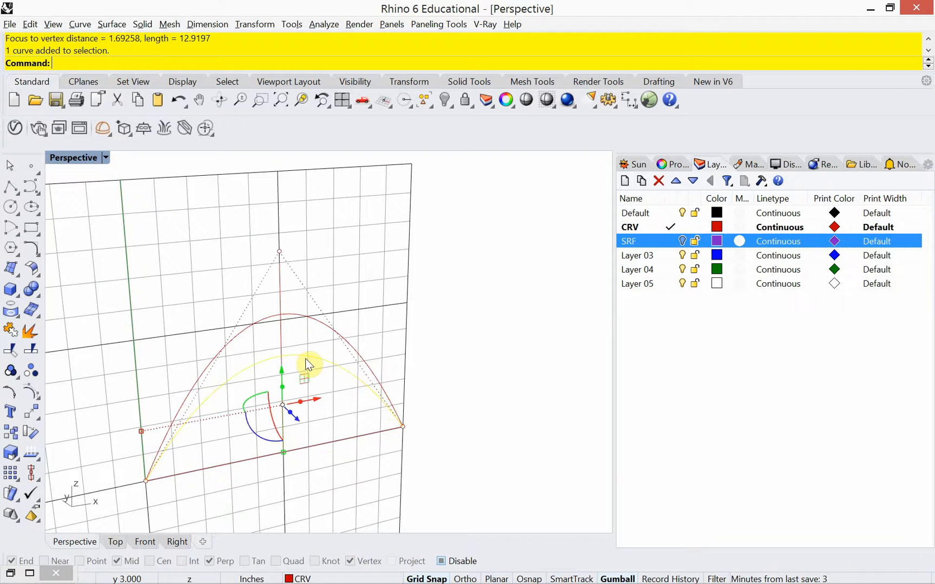
left_click(332, 423)
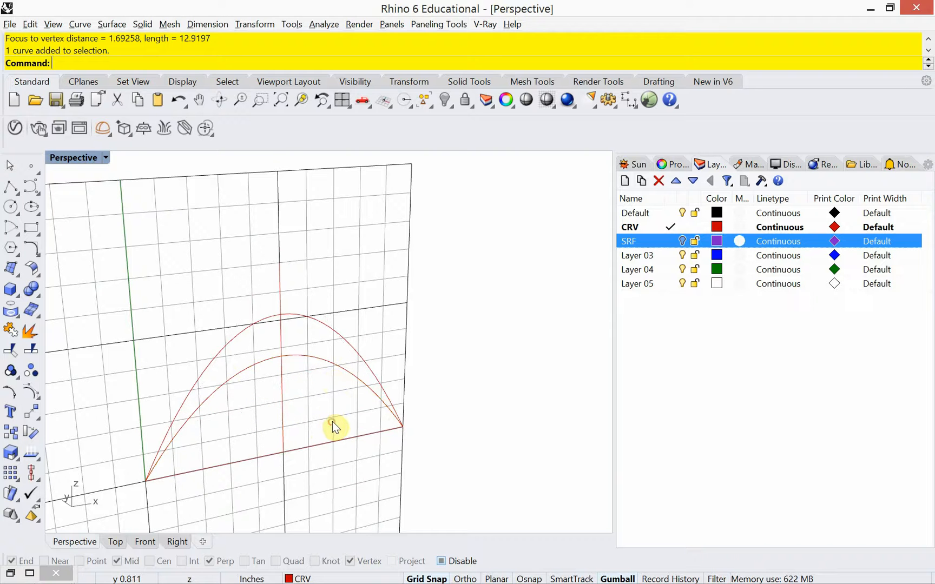
left_click(321, 361)
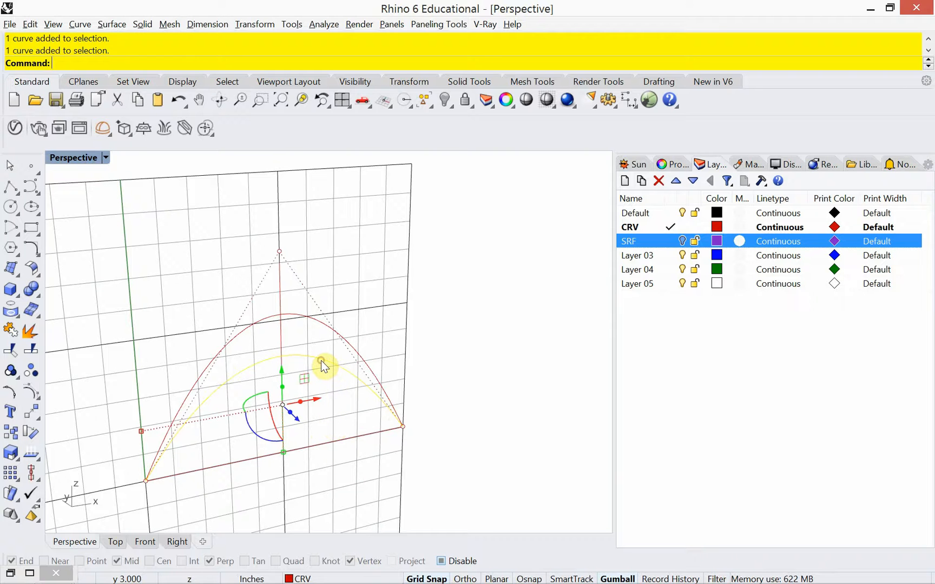
left_click(281, 252)
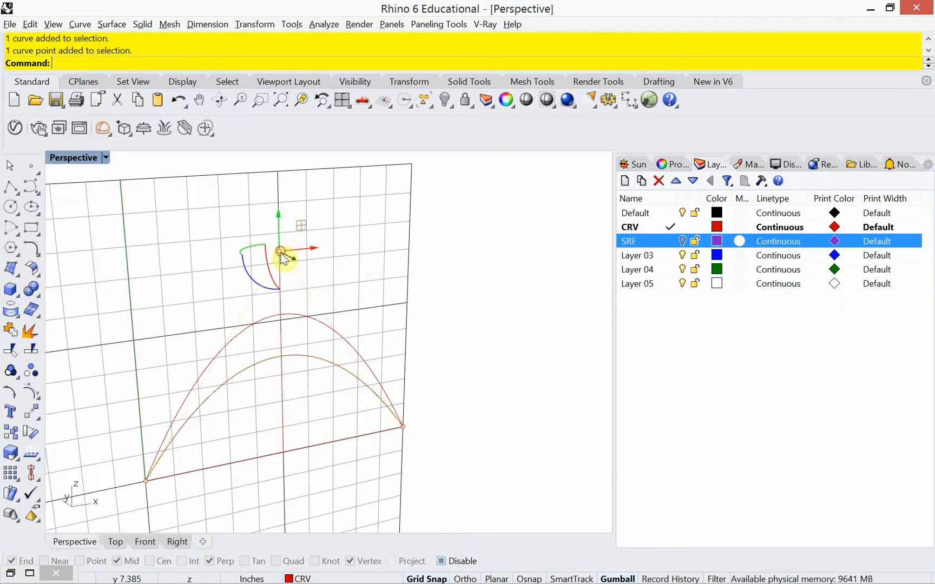
left_click(303, 358)
left_click(306, 354)
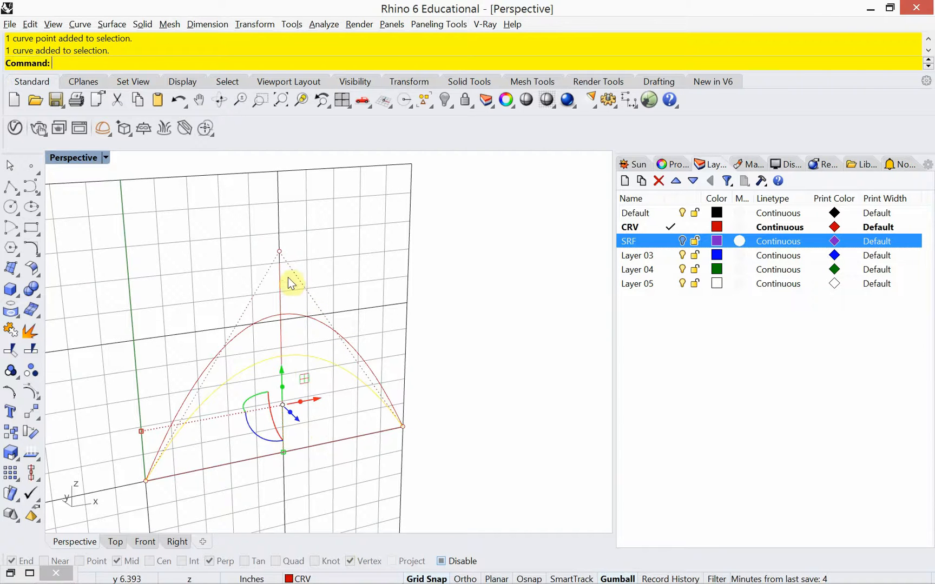
left_click(281, 252)
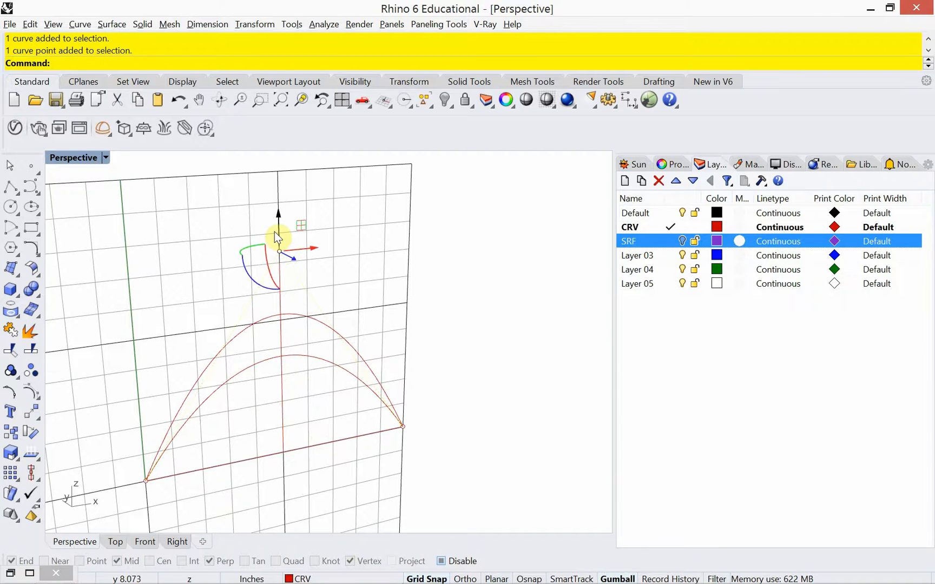
left_click_drag(274, 232, 292, 334)
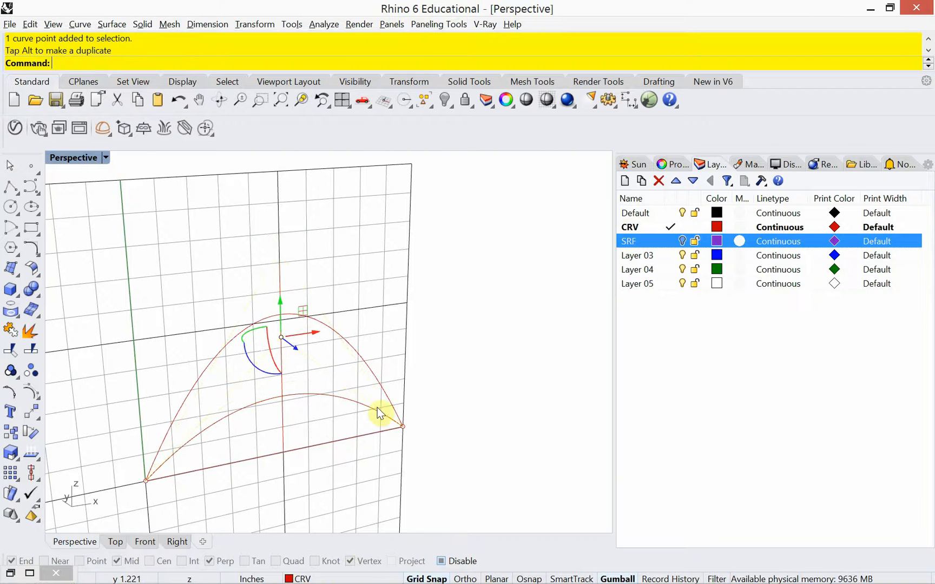
- Revolve the flattened parabola a full circle about the vertical line, starting from its end at X=10
left_click(318, 417)
left_click(319, 397)
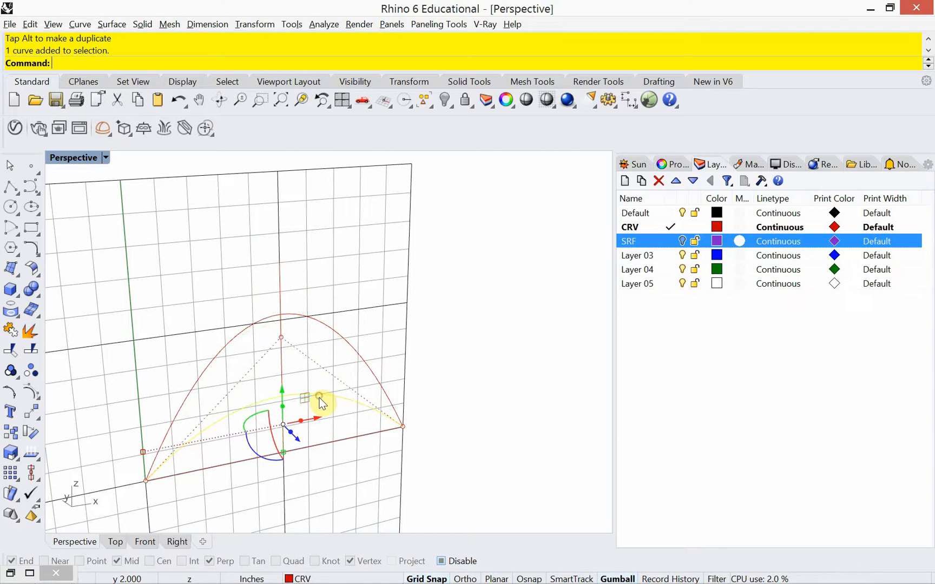
key("Up")
type("vl")
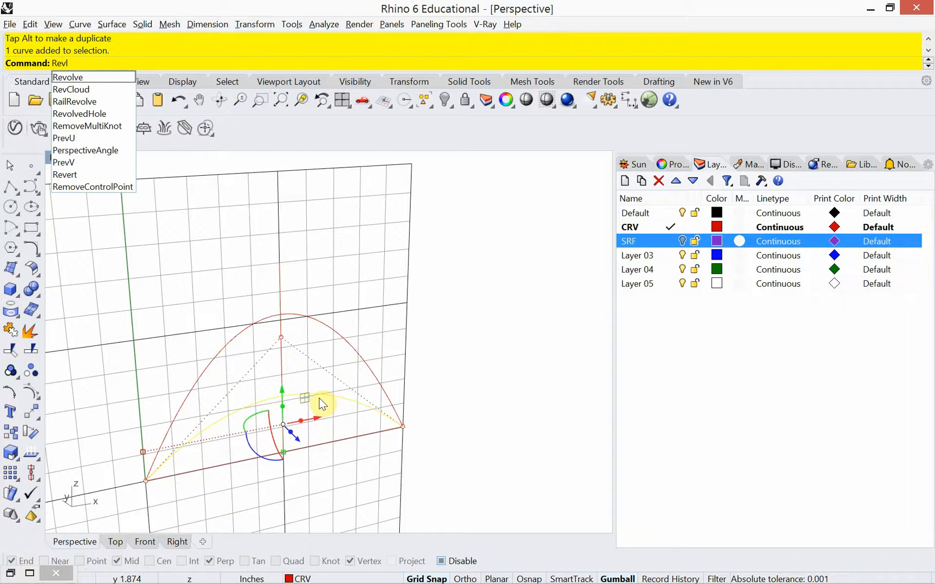
left_click(74, 77)
left_click(284, 451)
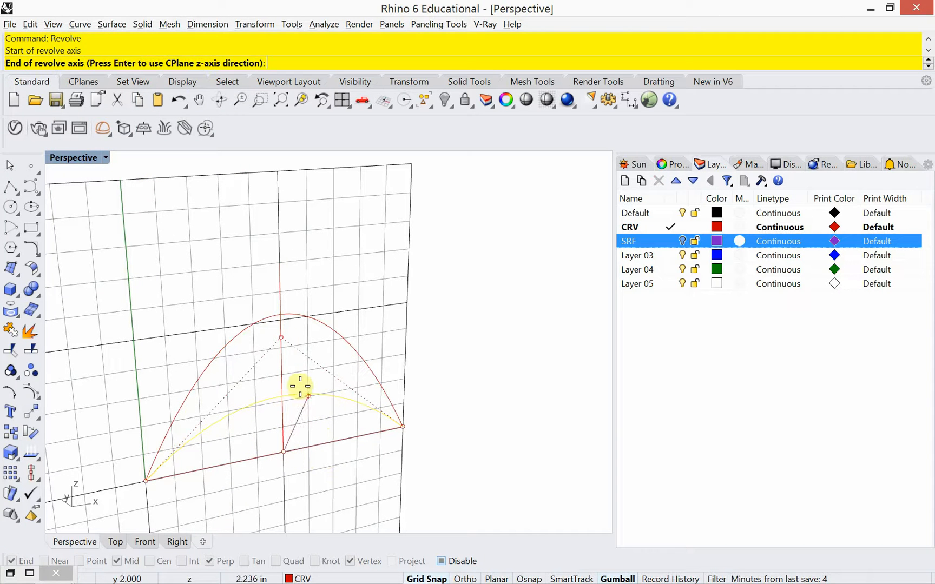
left_click(282, 336)
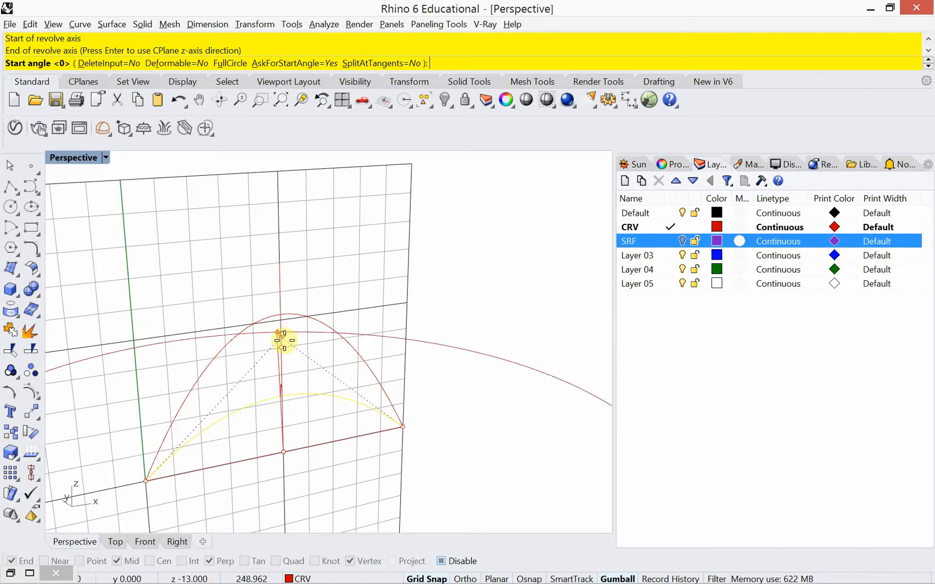
left_click(400, 427)
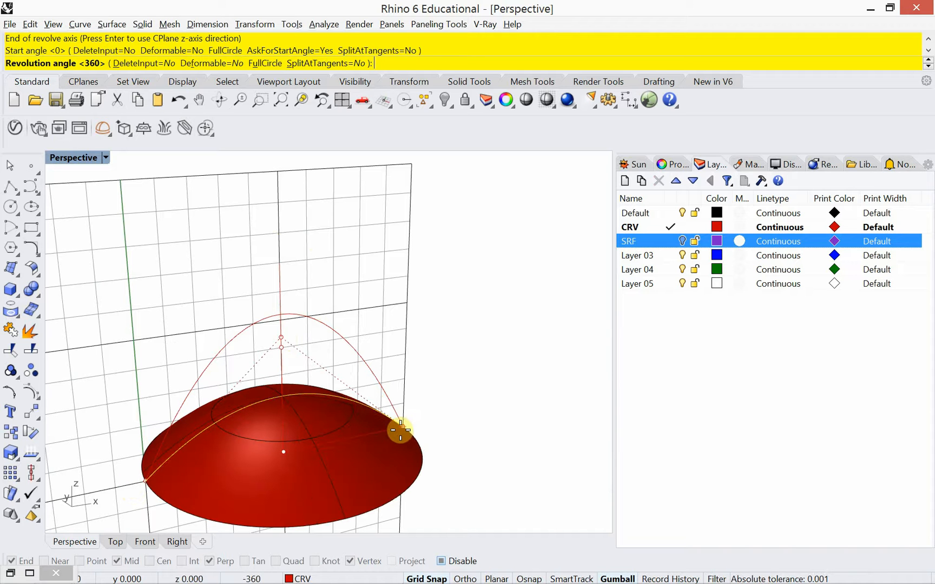
left_click(265, 64)
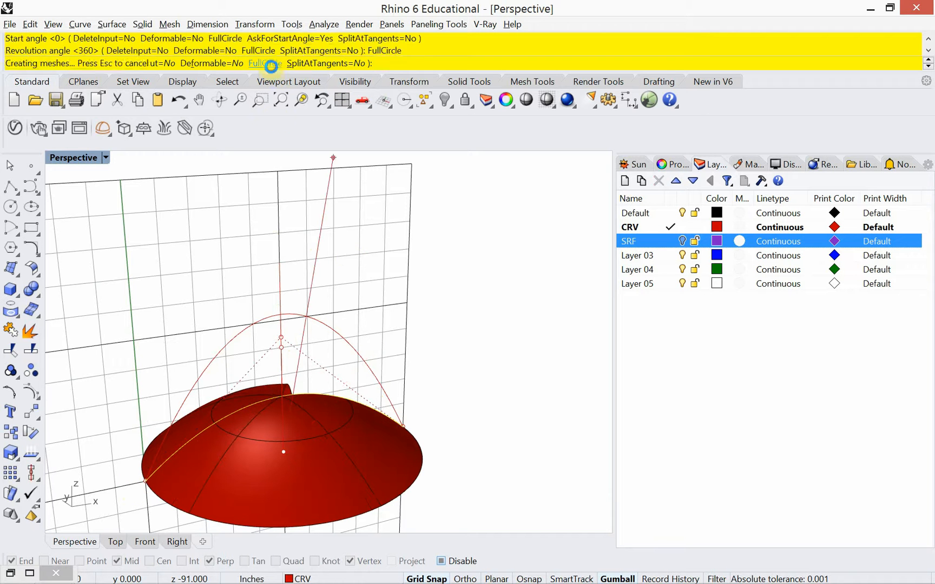
- Change the new shallow dome surface to the hidden SRF layer
left_click(338, 427)
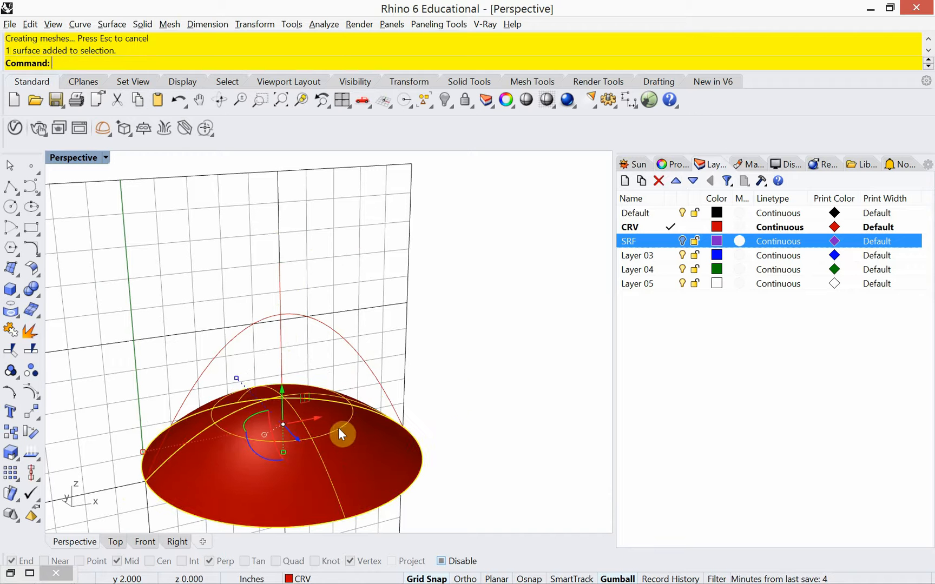
right_click(652, 242)
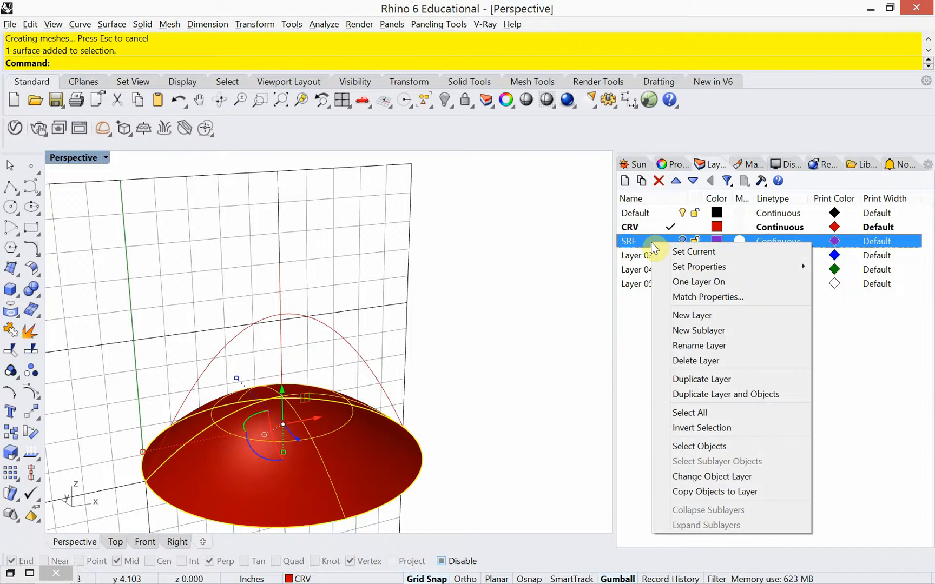
left_click(697, 478)
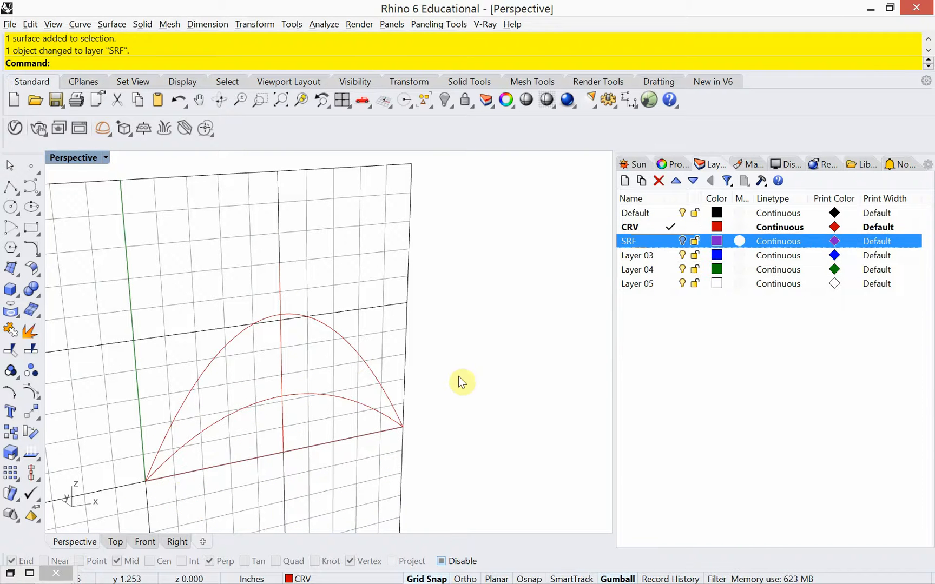
- Switch to the browser, compare the Reichstag dome, Mansueto Library and St Louis planetarium reference images, and return to Rhino
key("alt+Tab")
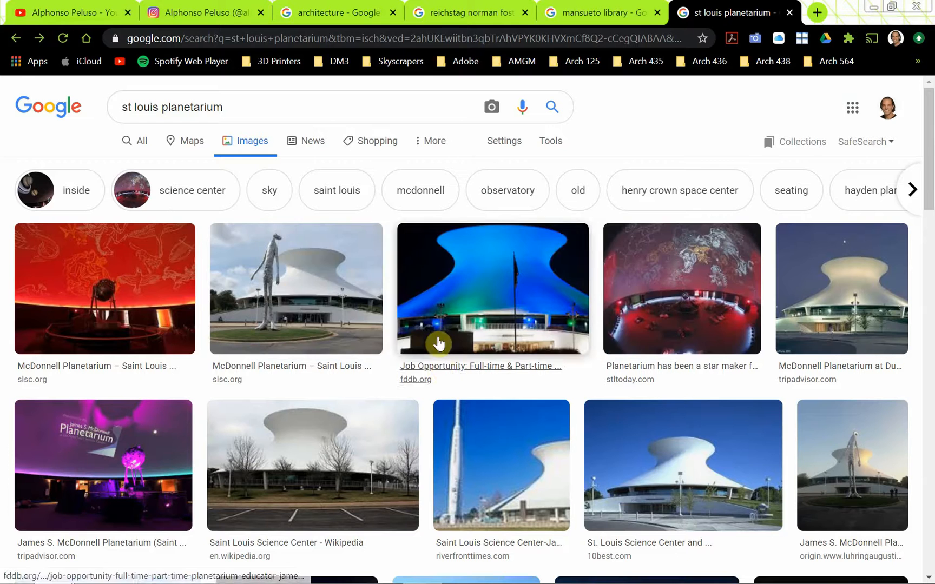
left_click(438, 16)
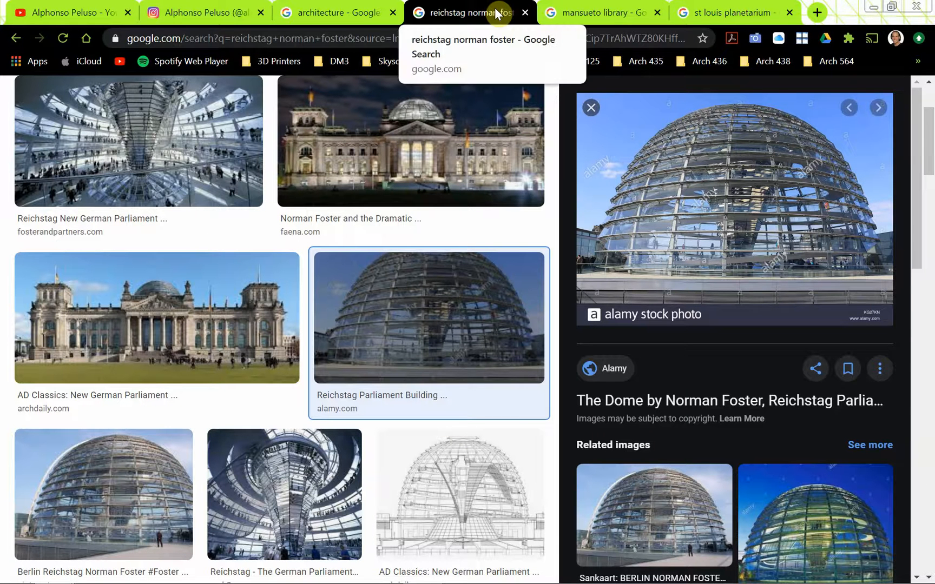
left_click(567, 15)
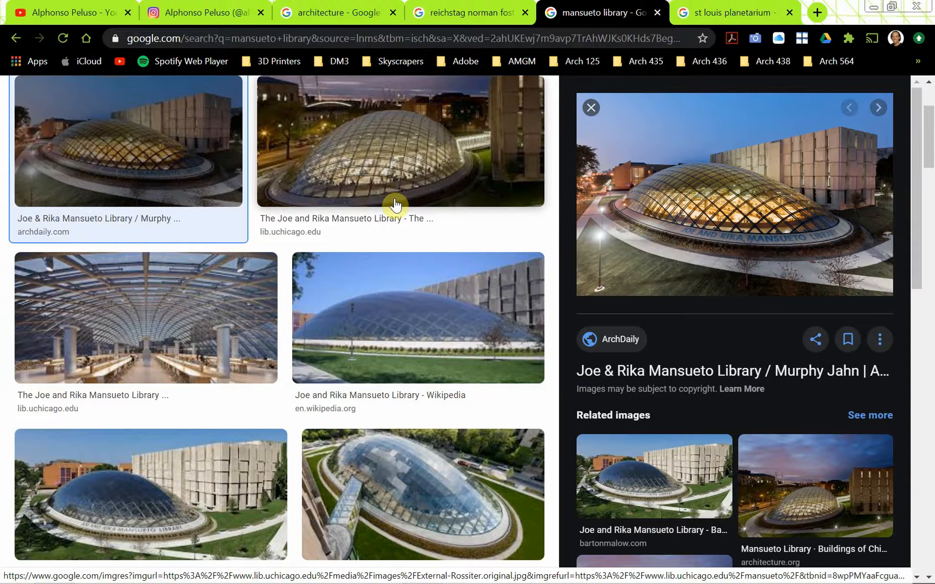
left_click(702, 16)
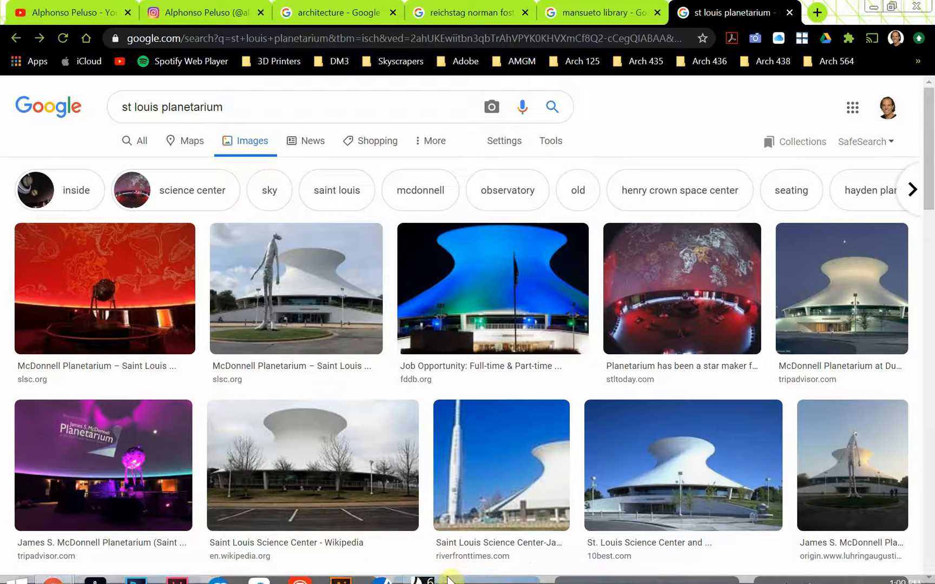
left_click(422, 571)
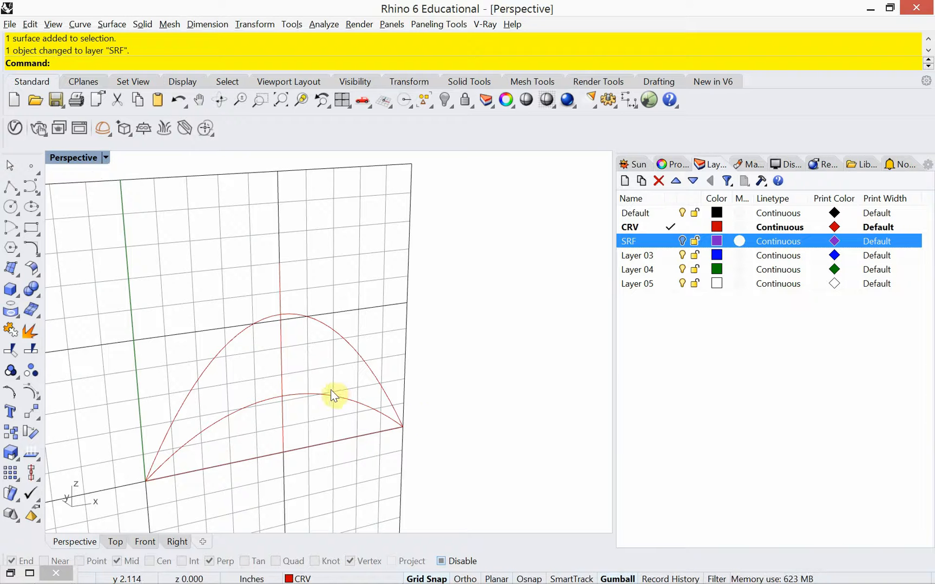
- Draw an interpolated curve from the parabolas' shared end at X=10, curving inward and up, and flaring outward at a height of about 5
type("InterpCrv")
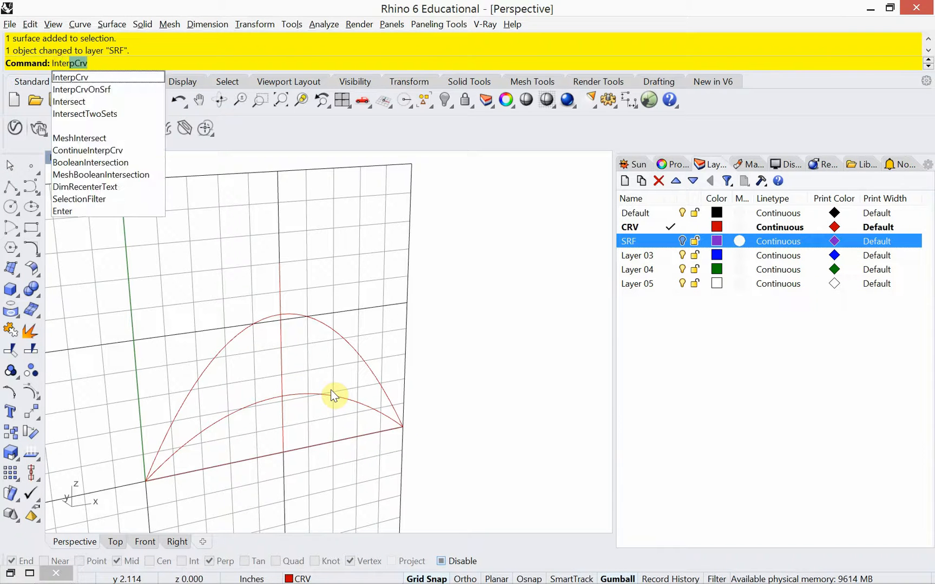
key("Return")
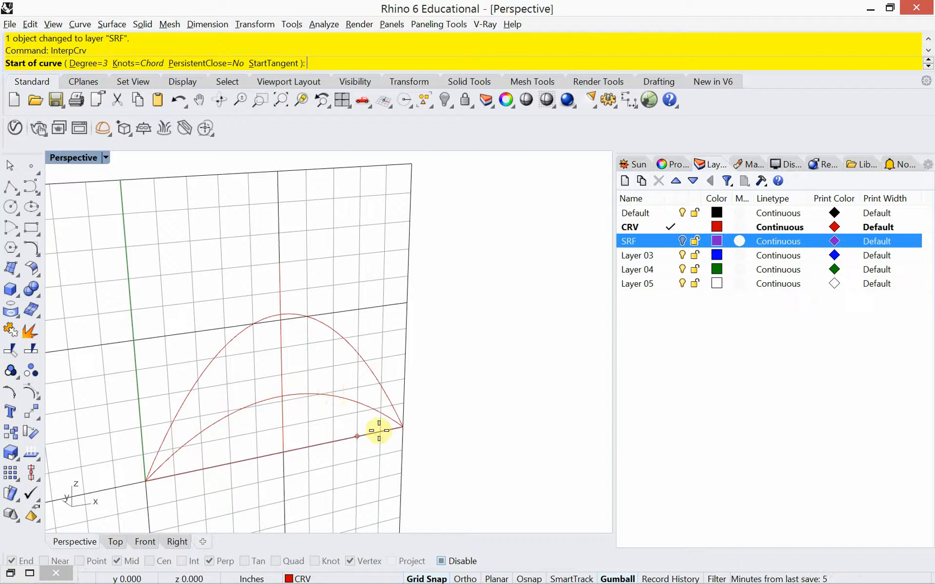
left_click(401, 428)
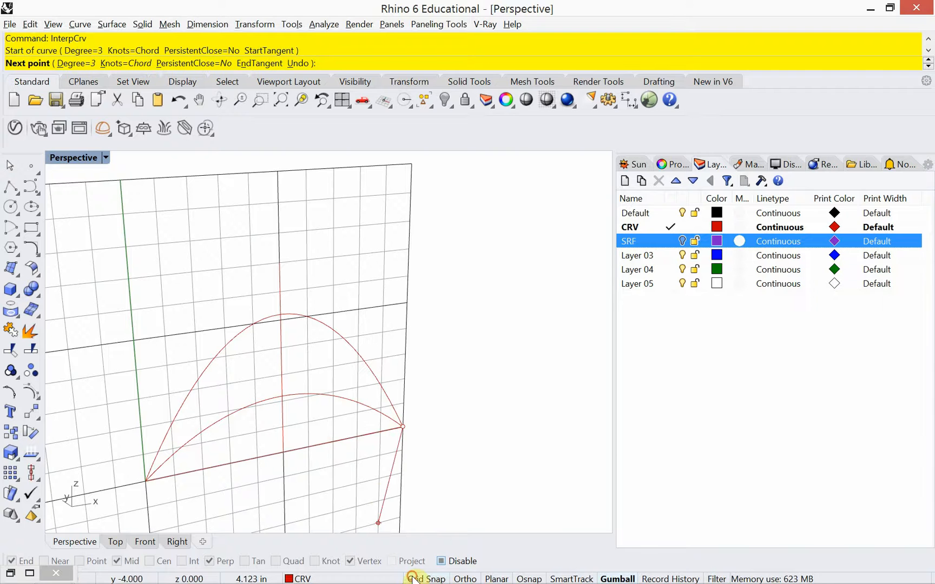
left_click(362, 407)
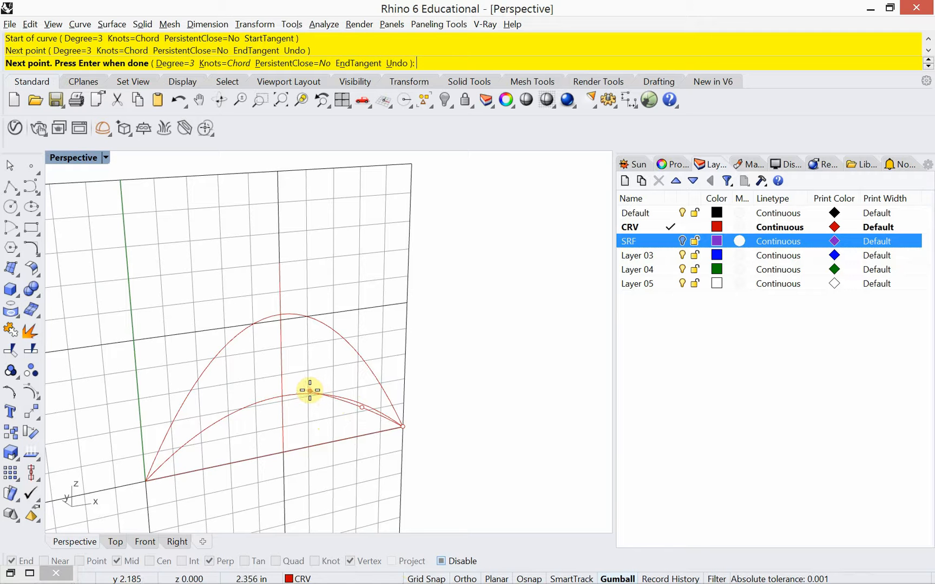
left_click(310, 388)
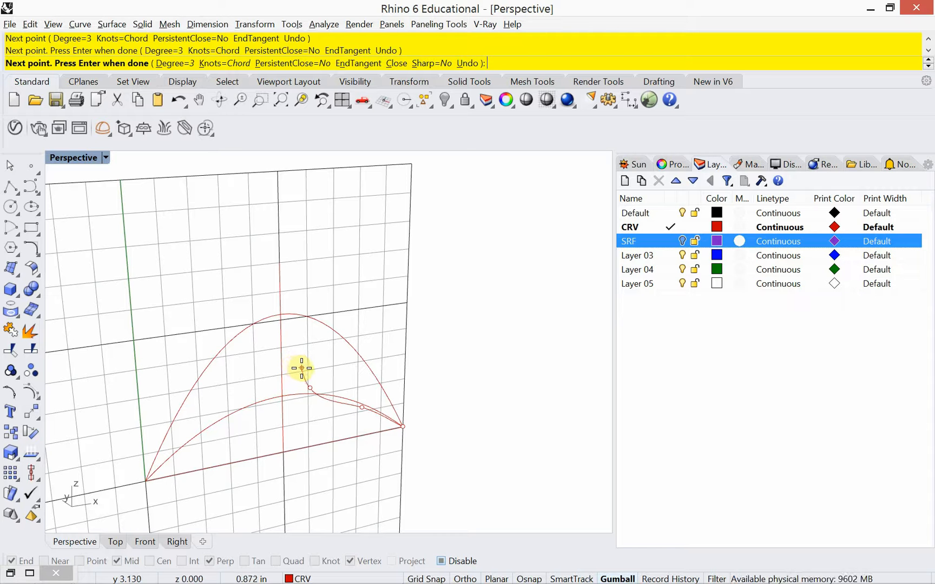
type("u")
key("Return")
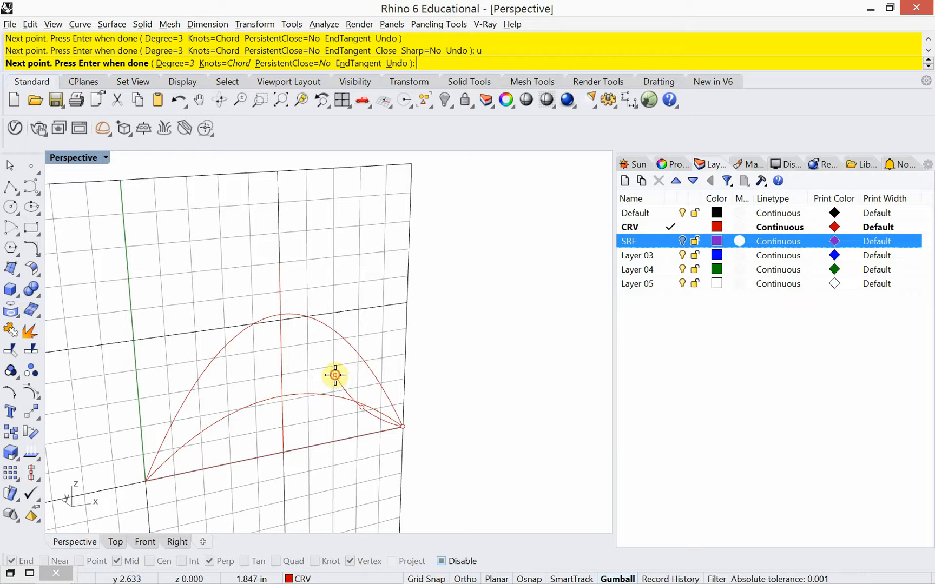
left_click(335, 375)
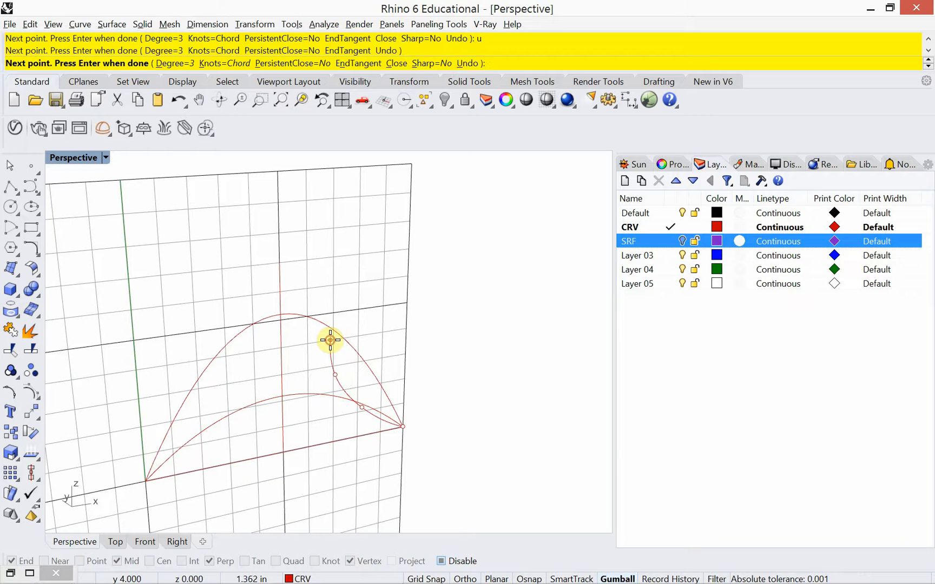
left_click(330, 340)
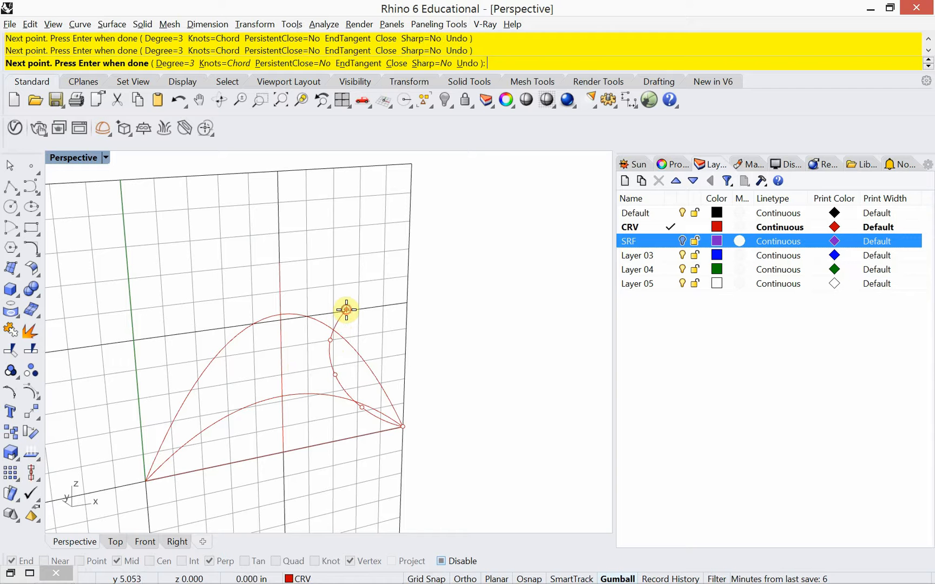
left_click(346, 309)
key("Return")
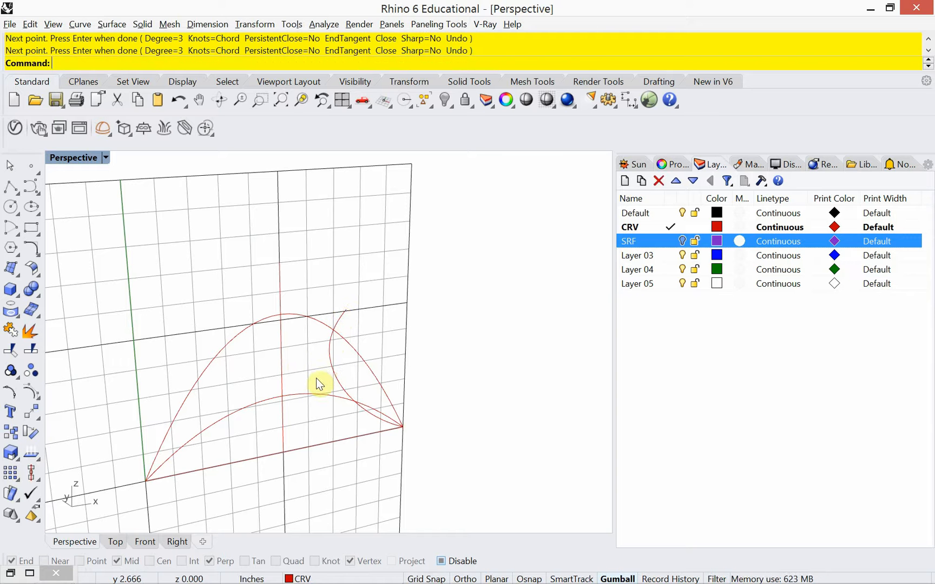
- Move the flared curve's lower end point and its neighbouring control point outward along X to widen the base beyond the parabolas' end
left_click(332, 377)
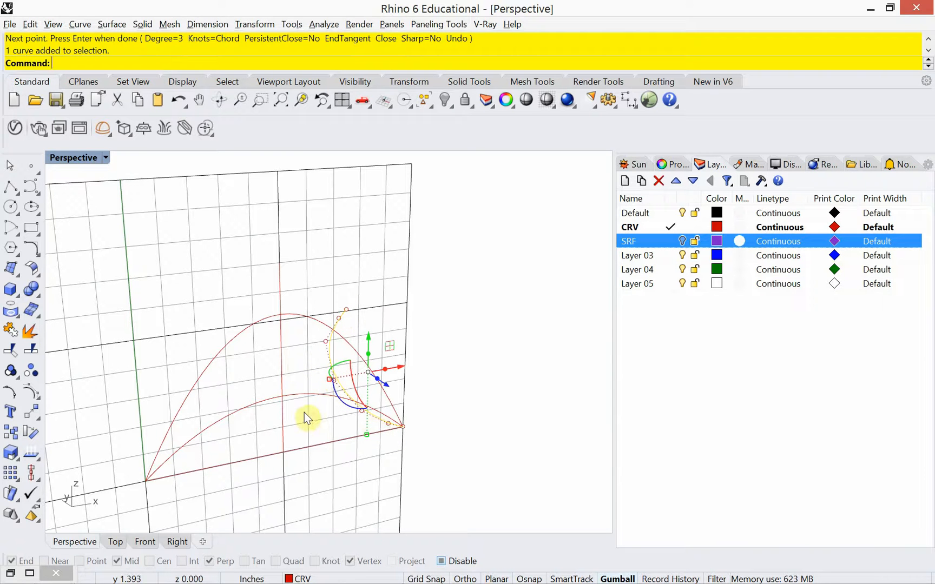
left_click_drag(393, 441, 474, 421)
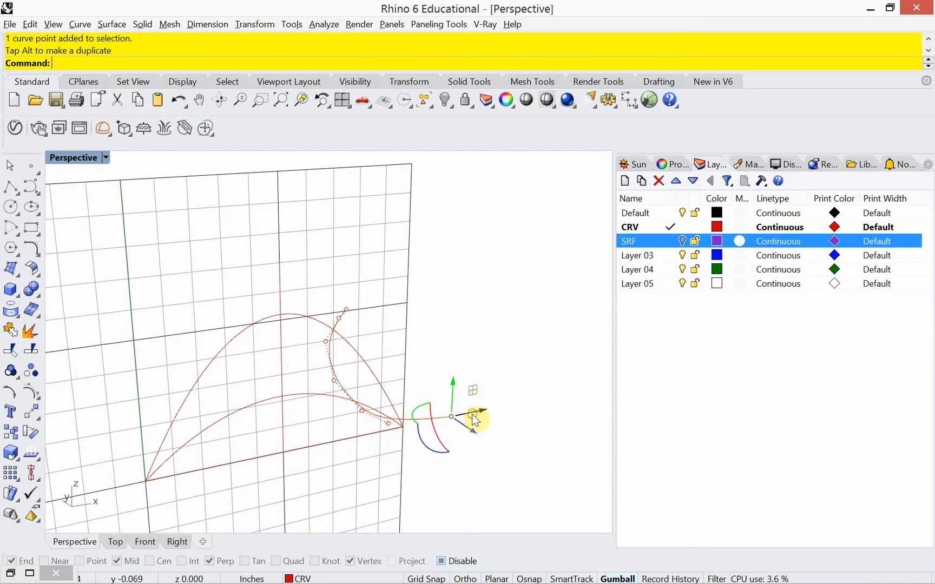
left_click_drag(375, 459, 424, 416)
left_click(386, 462)
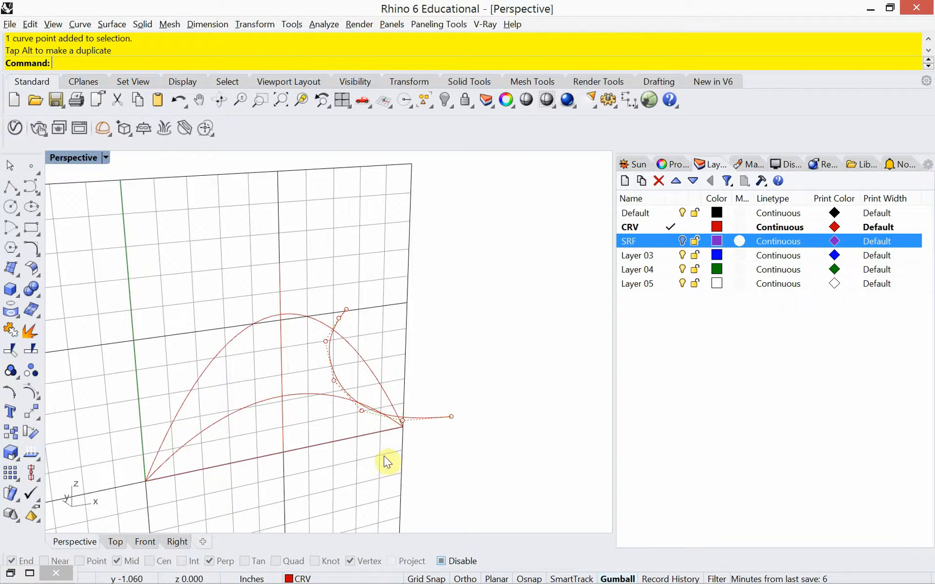
key("Escape")
- Revolve the flared curve half a turn about the vertical line with grid snap on, starting from its lower outer end
left_click(438, 418)
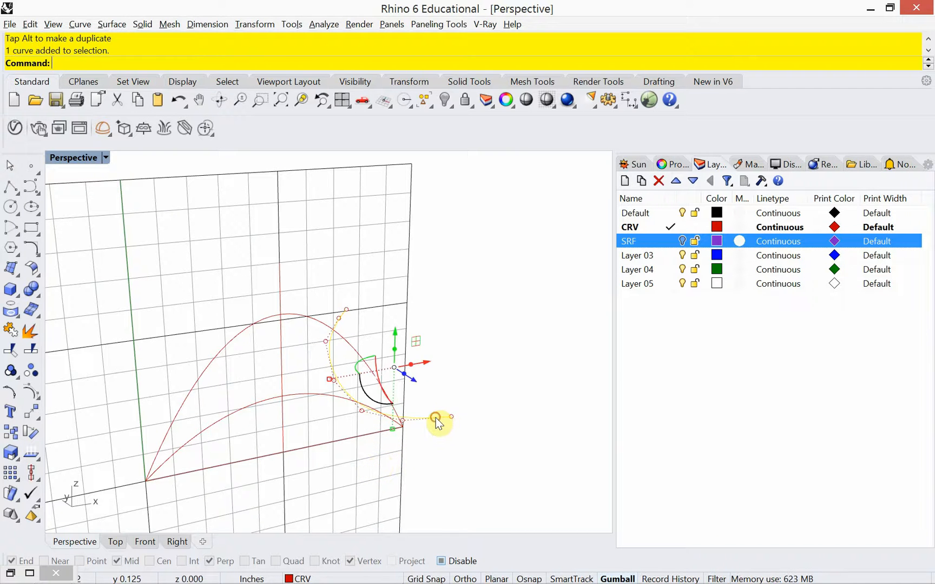
type("Rev")
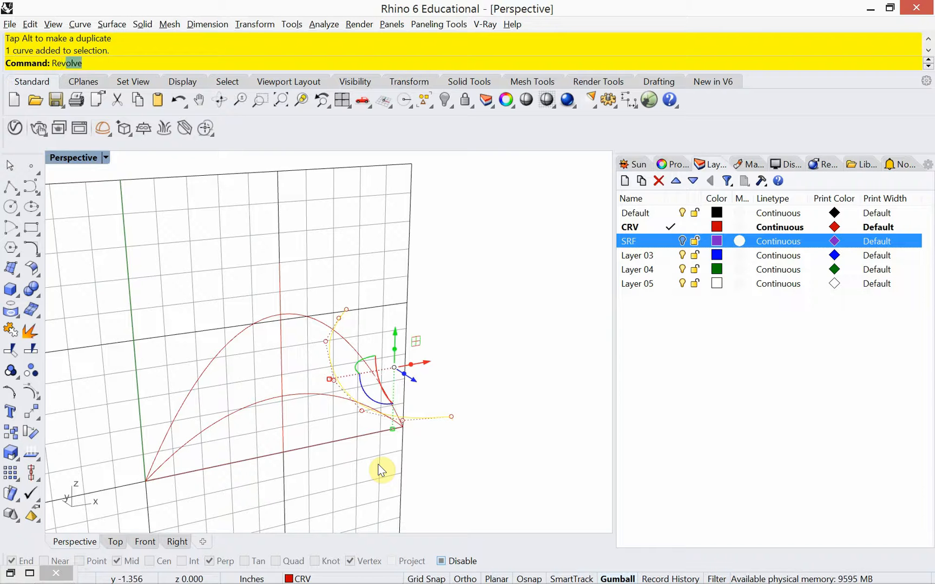
type("ol")
key("Return")
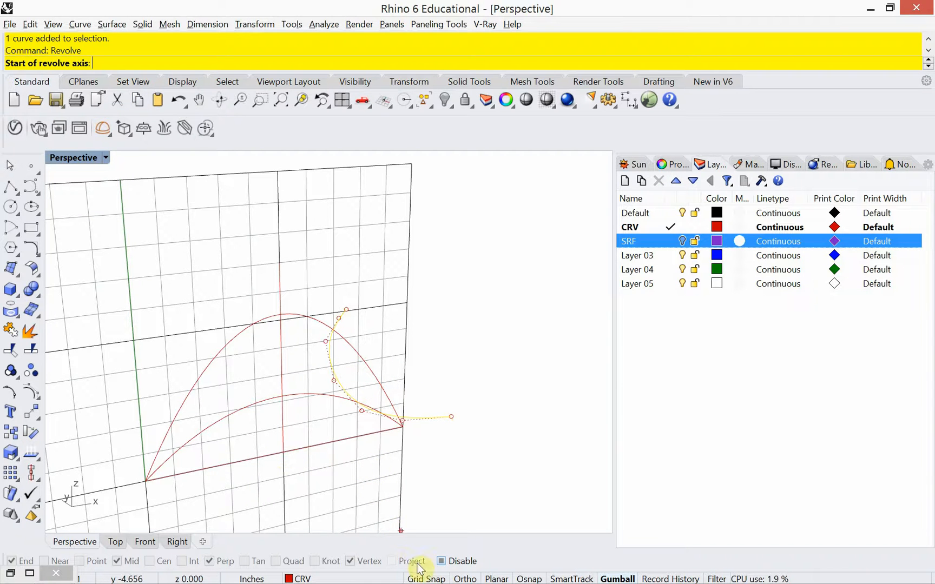
left_click(427, 579)
left_click(284, 458)
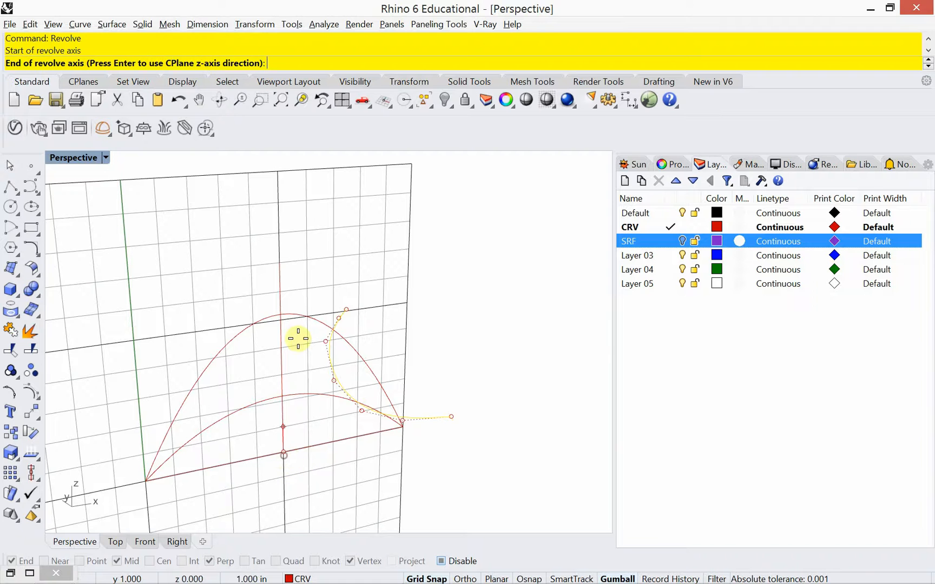
left_click(283, 294)
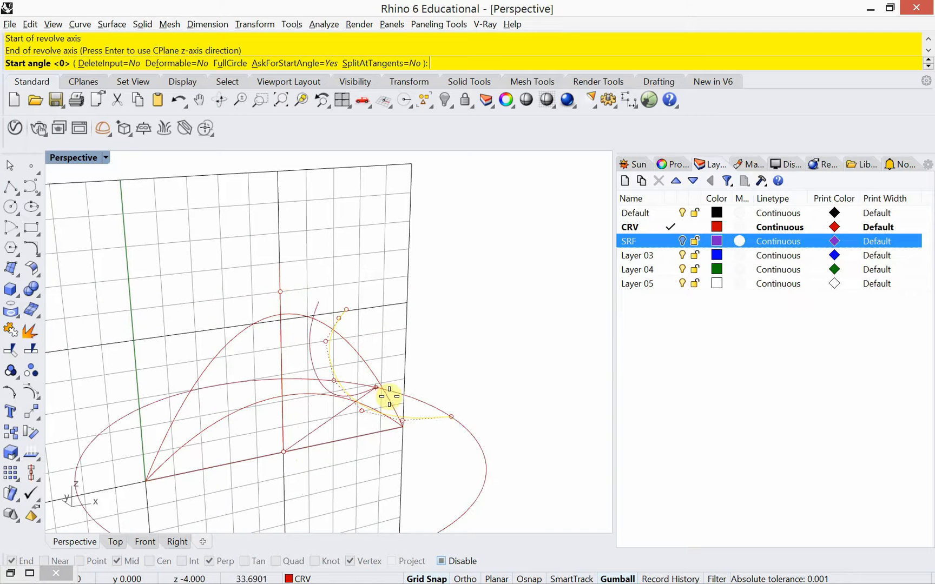
left_click(455, 416)
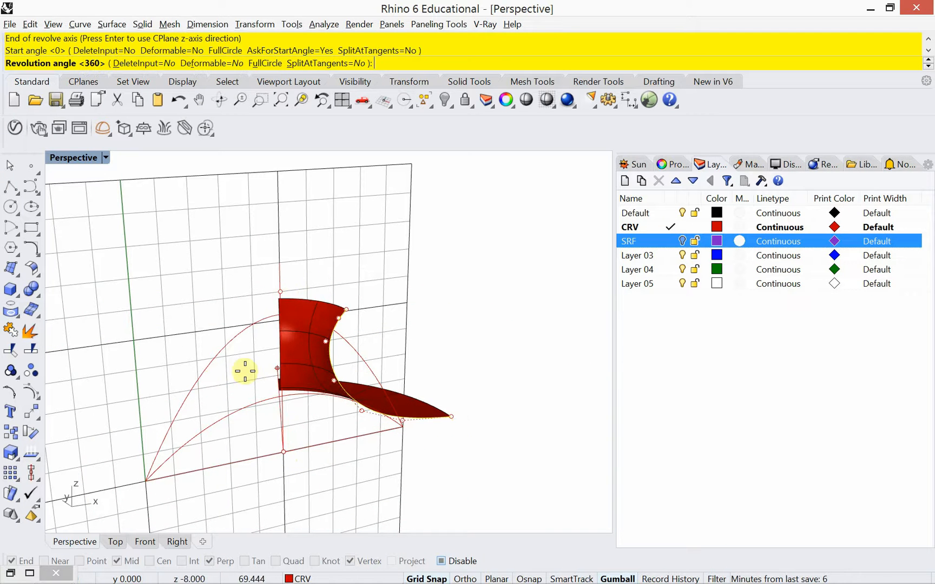
left_click(122, 487)
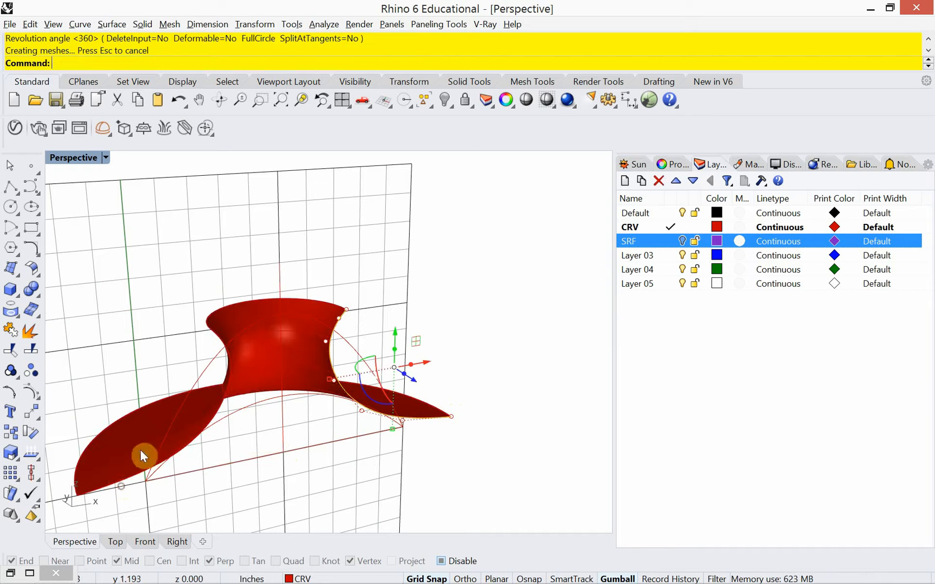
left_click(162, 358)
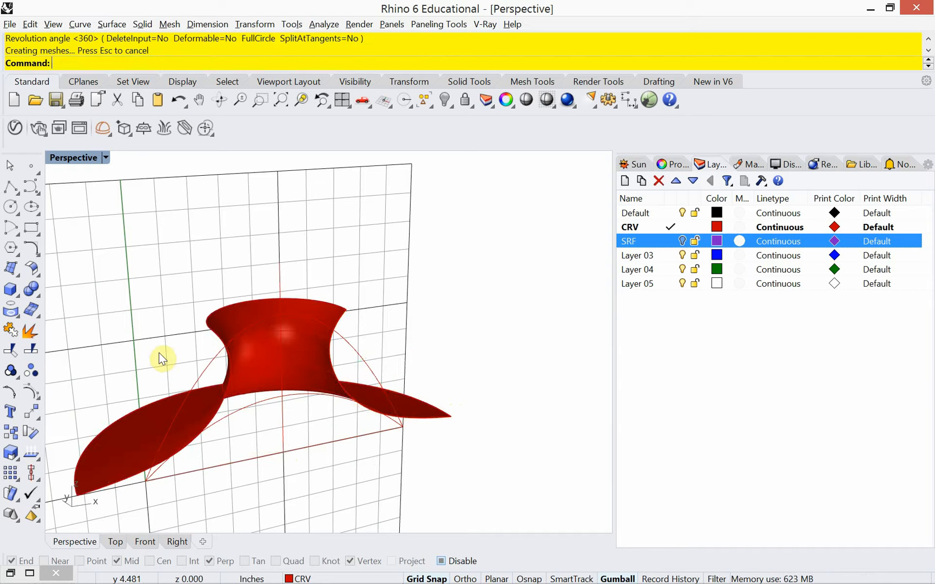
- Change the flared half-revolved surface to the hidden SRF layer
left_click(285, 357)
key("Escape")
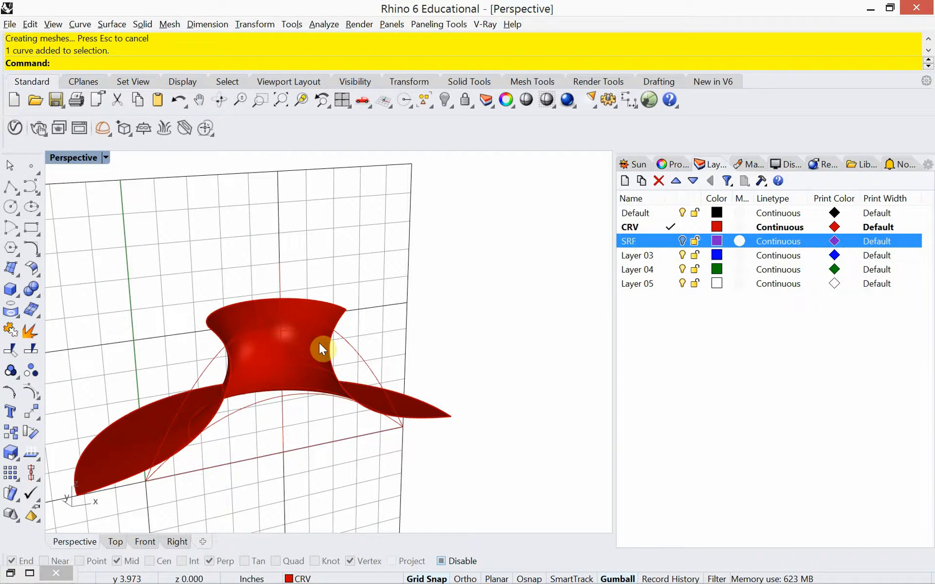
left_click(320, 338)
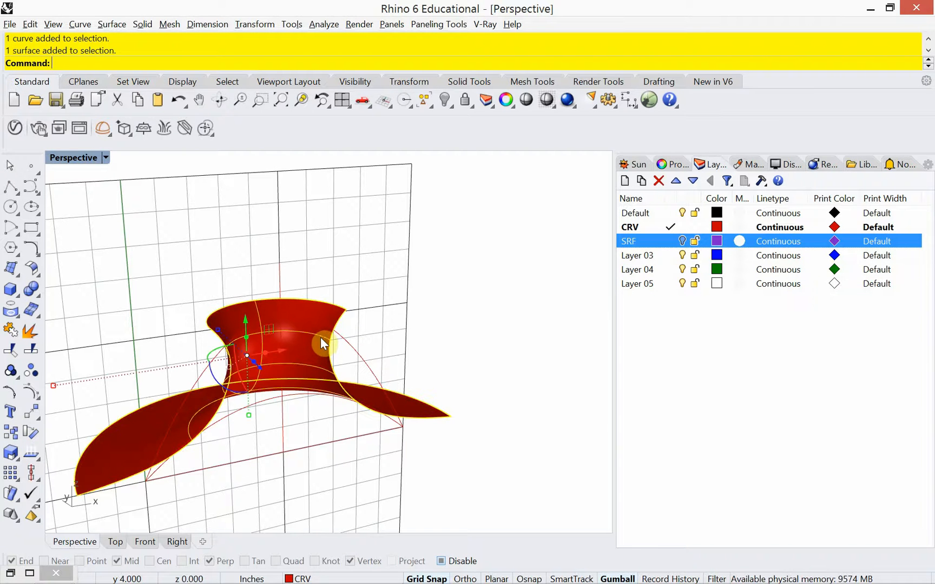
right_click(630, 241)
left_click(686, 474)
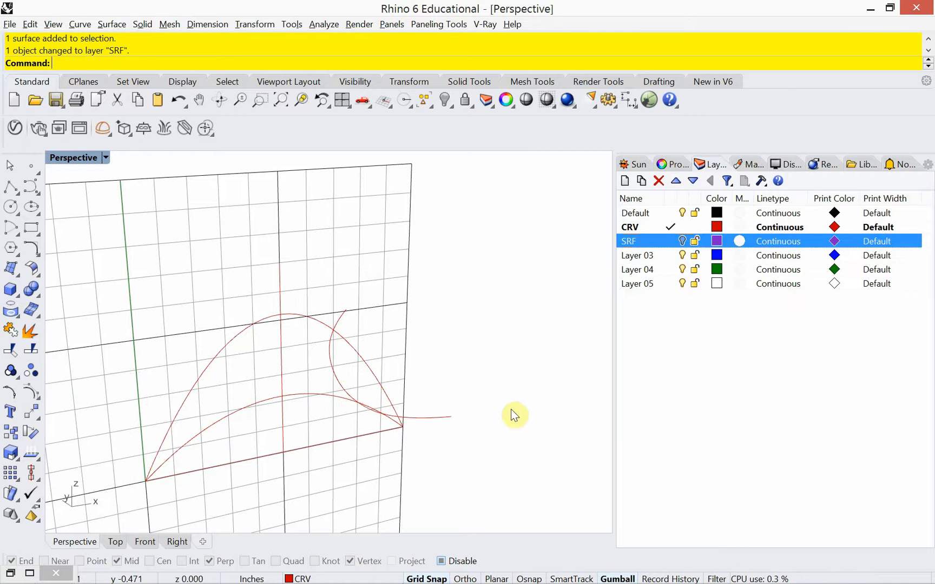
- Offset the taller parabola outward by 0.3 inches
left_click(366, 370)
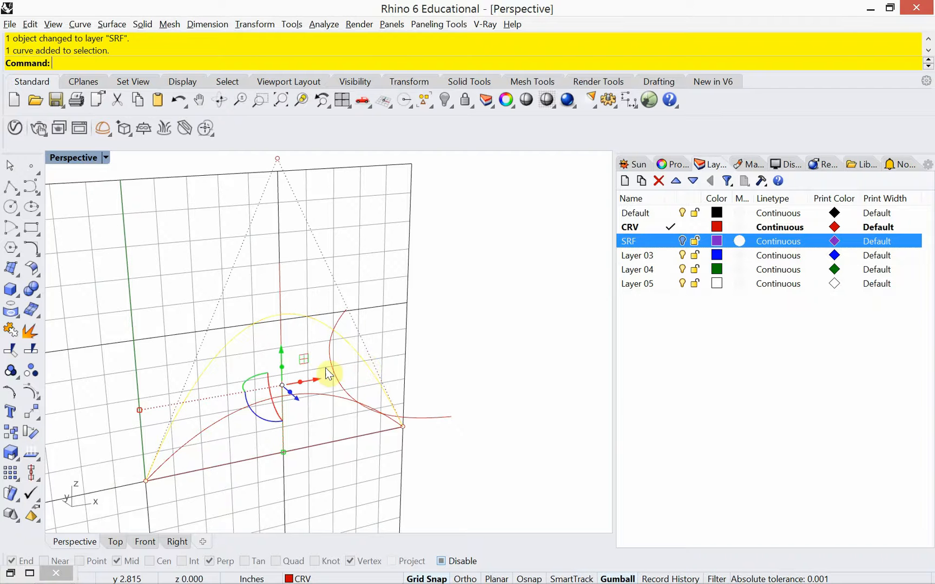
left_click(315, 335)
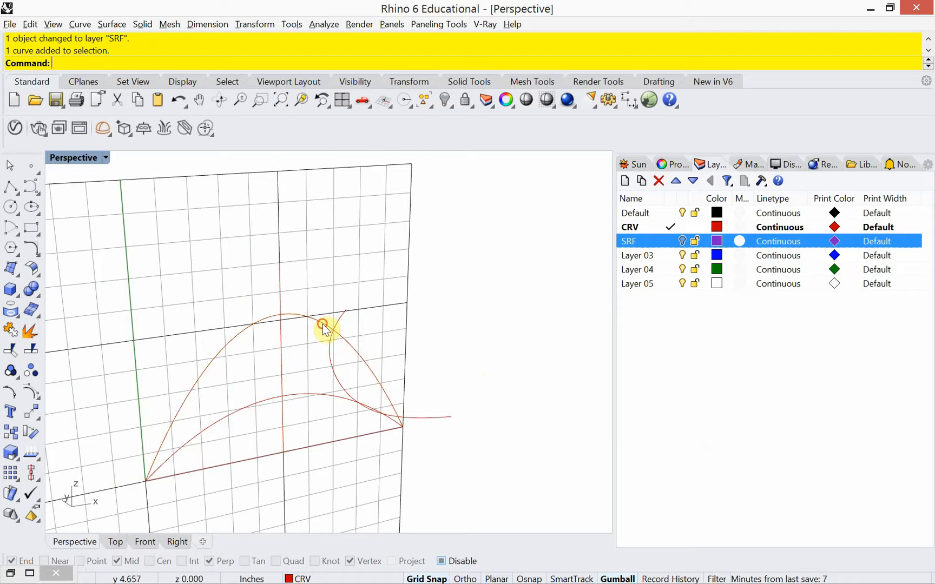
left_click(325, 329)
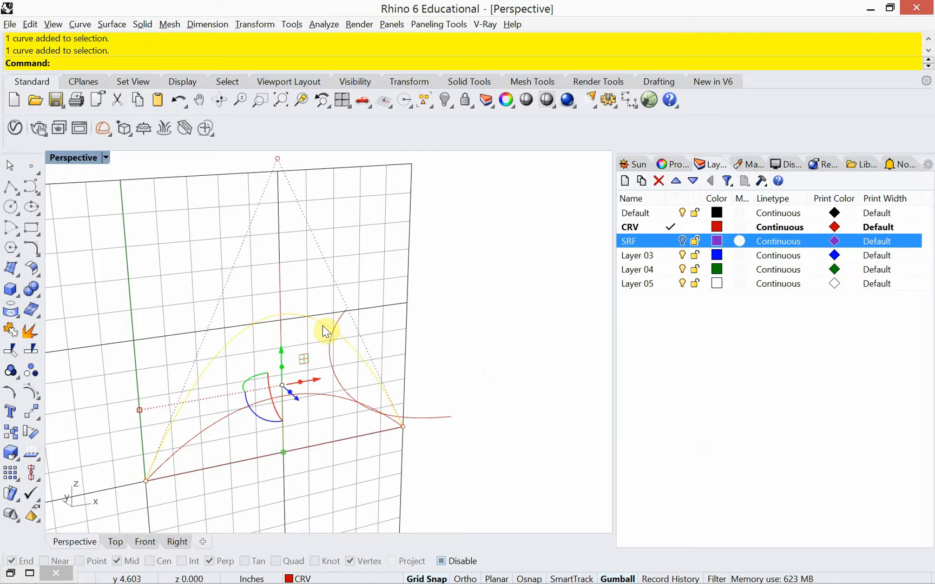
type("Offset")
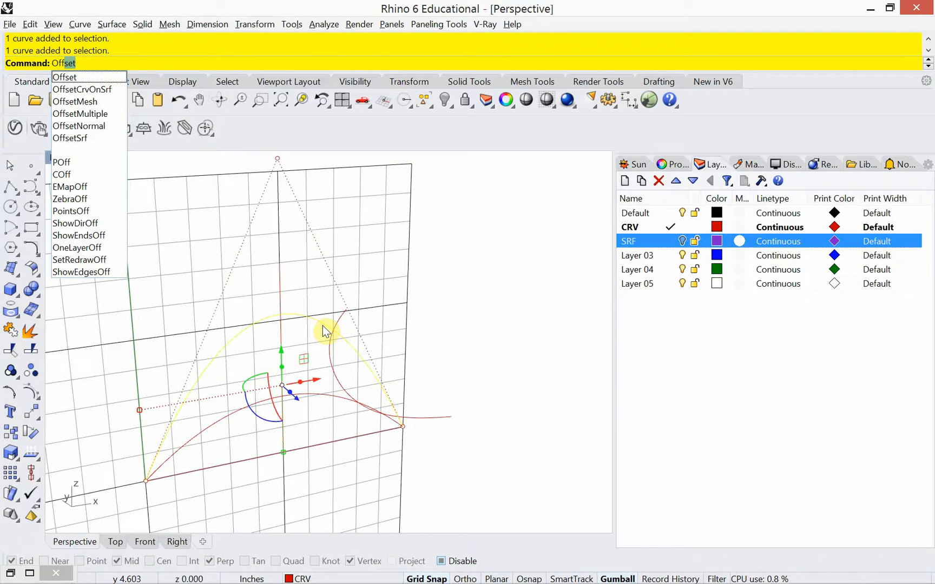
key("Return")
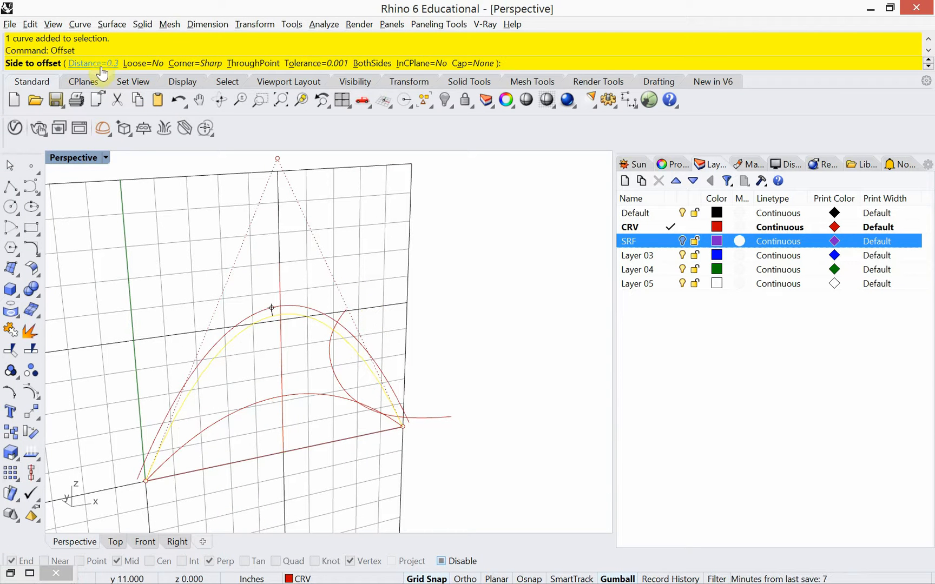
left_click(409, 422)
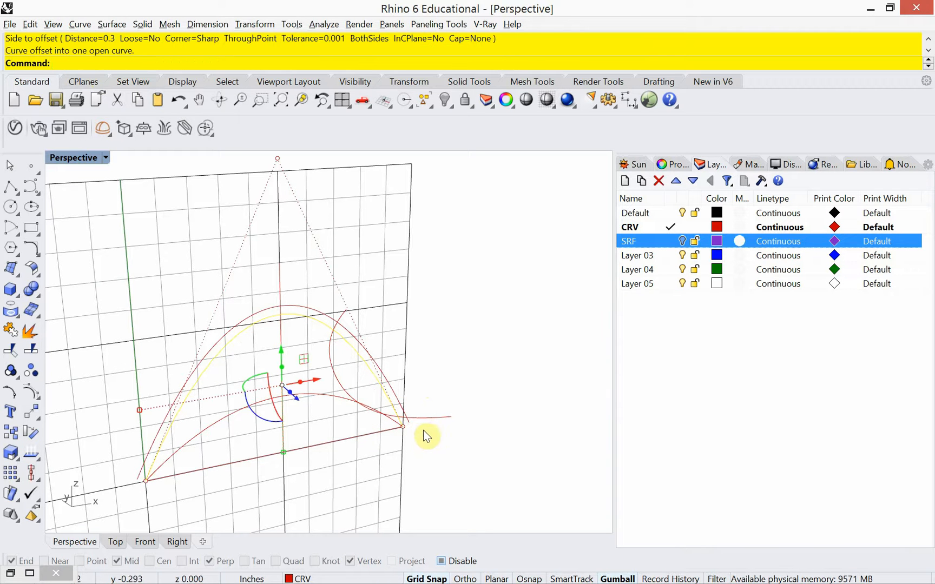
left_click(392, 467)
scroll(396, 433, "up", 3)
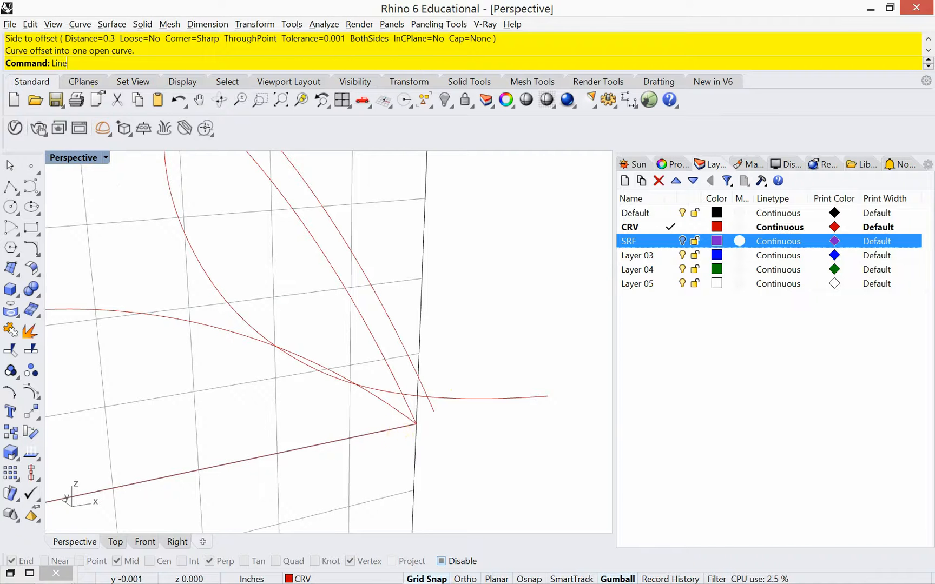
- Draw a 1-inch line outward along X from the parabolas' shared right lower end
key("Return")
left_click(395, 428)
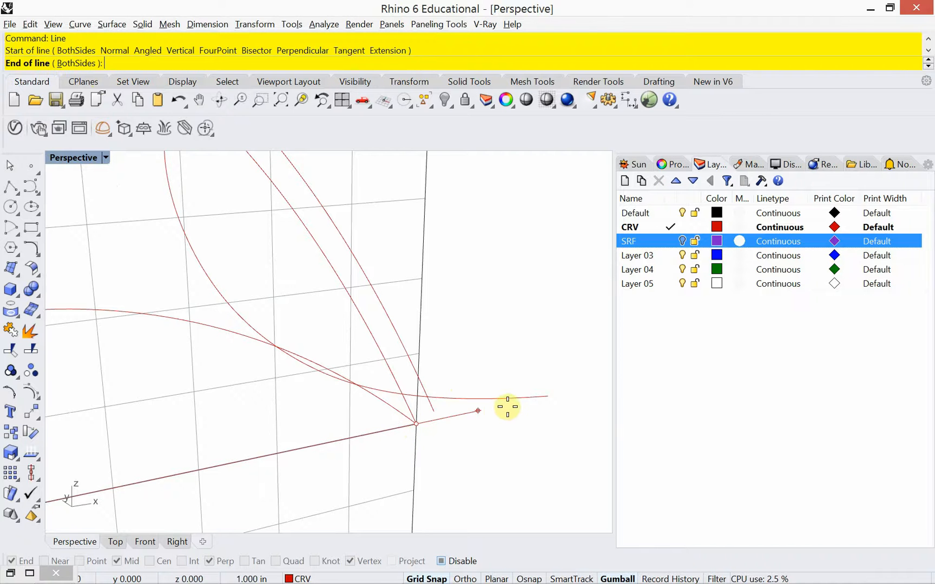
left_click(453, 443)
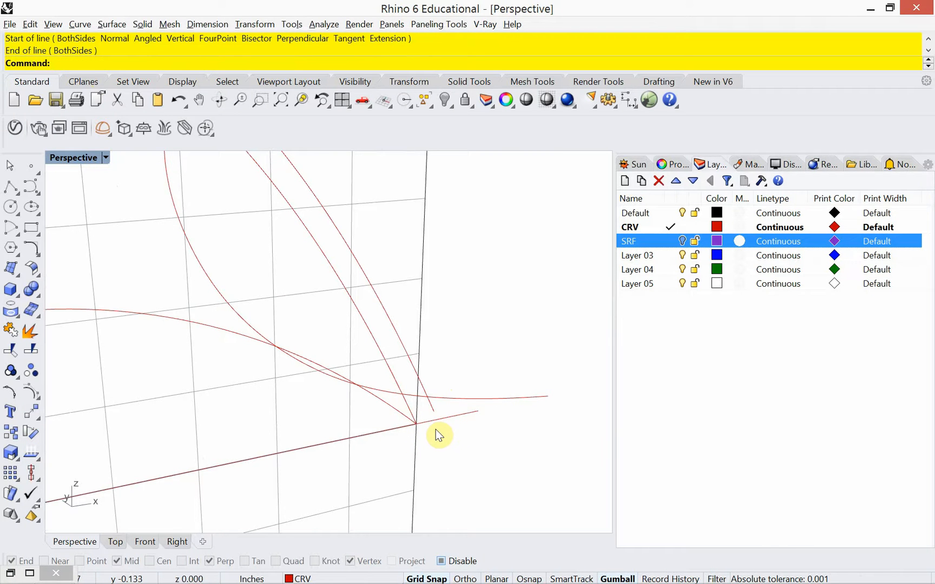
- Extend the offset parabola's right lower end to meet the short base line
type("Extend")
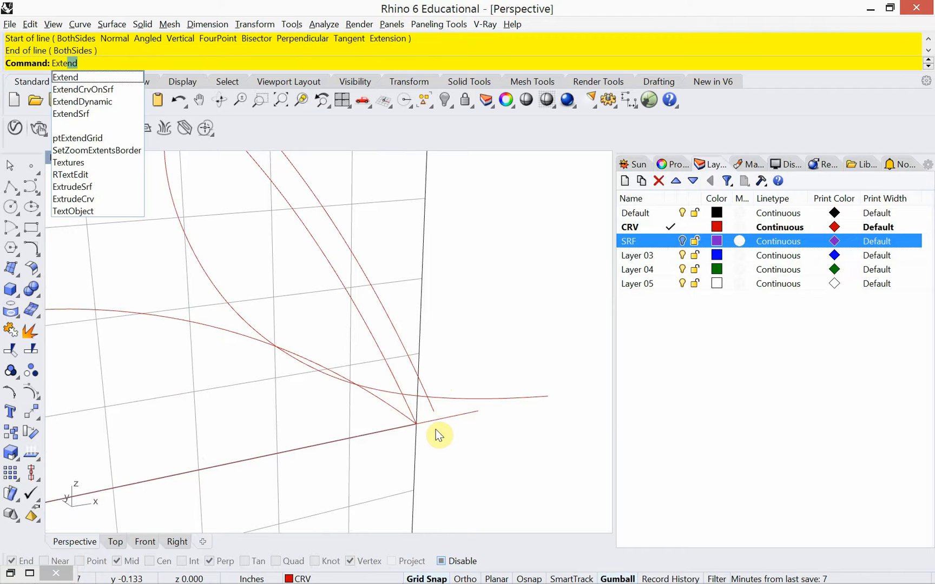
key("Return")
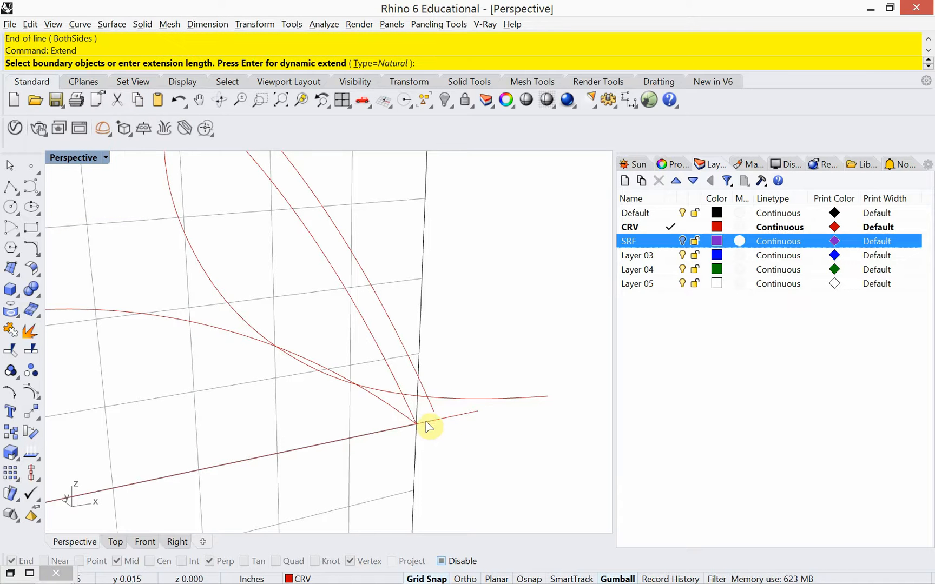
left_click(427, 423)
key("Return")
left_click(434, 411)
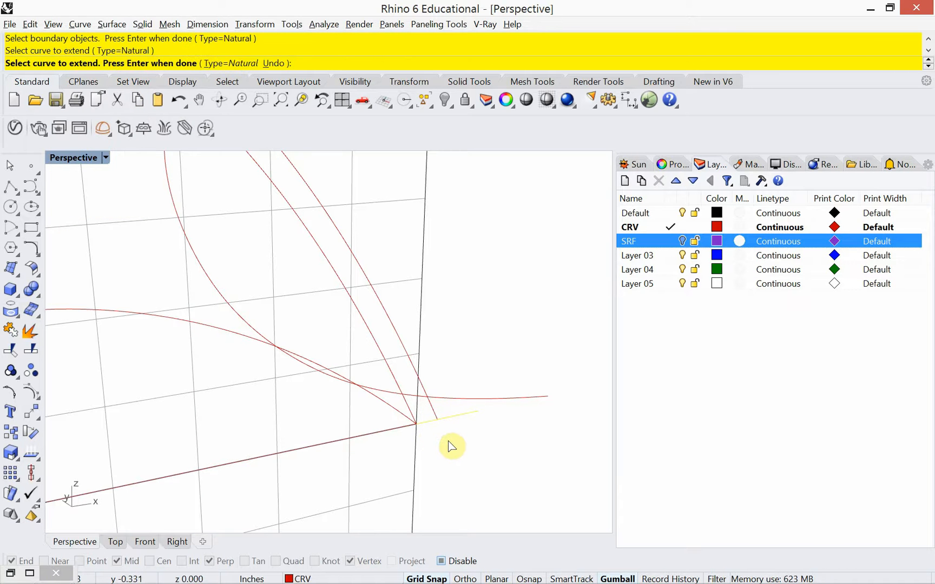
key("Return")
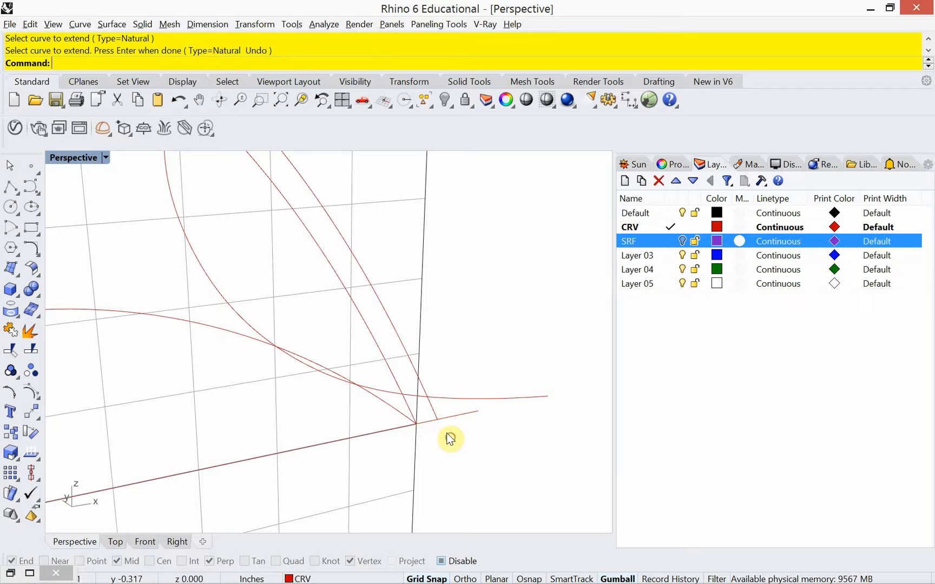
- Trim off the part of the short base line that sticks out beyond the offset parabola
left_click_drag(450, 437, 426, 417)
type("trim")
key("Return")
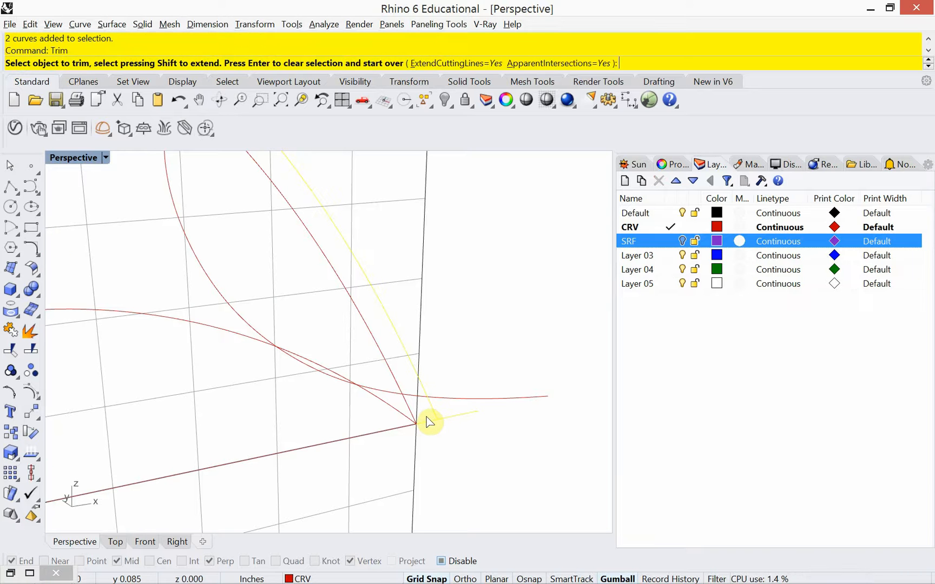
left_click(446, 420)
key("Return")
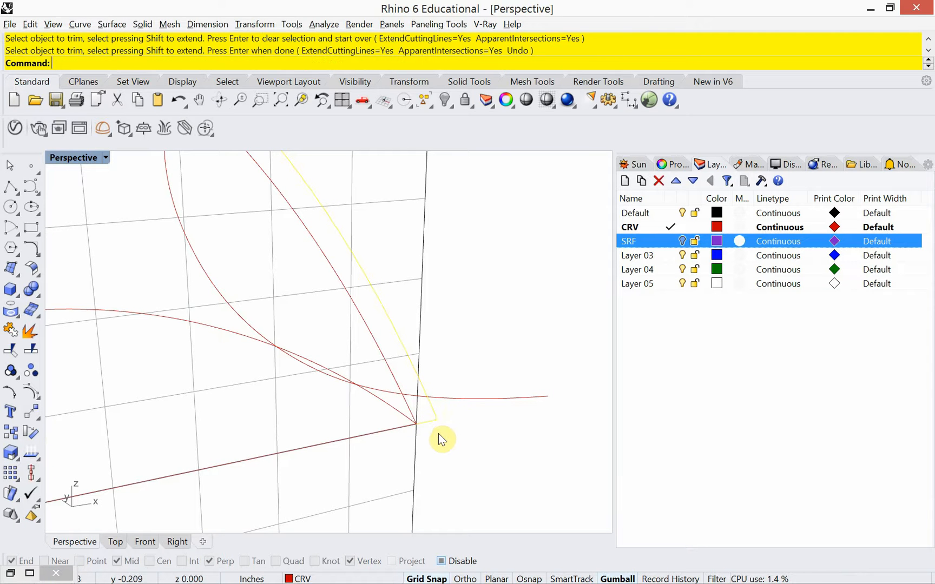
- Mirror a copy of the short base line across the vertical center line to the parabolas' other end
scroll(519, 392, "down", 5)
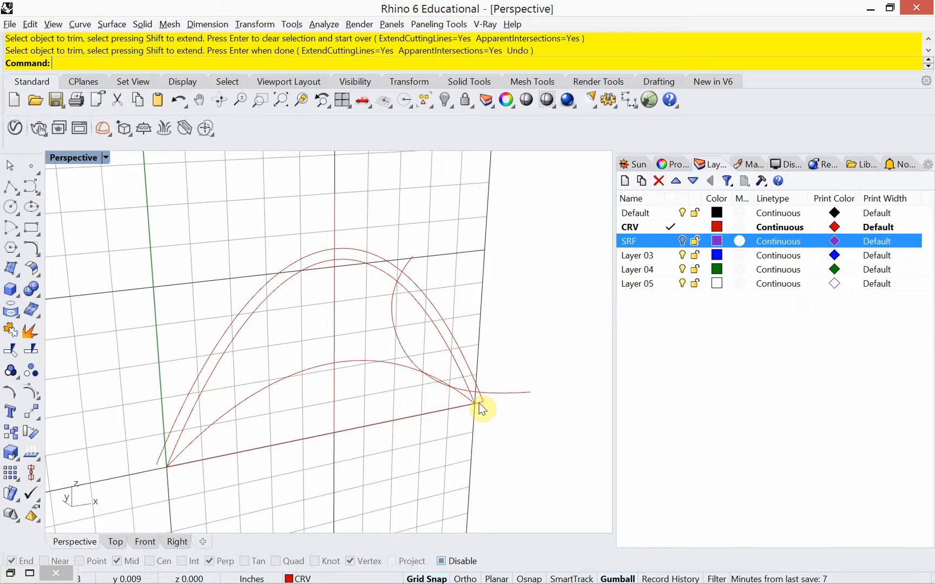
left_click(479, 403)
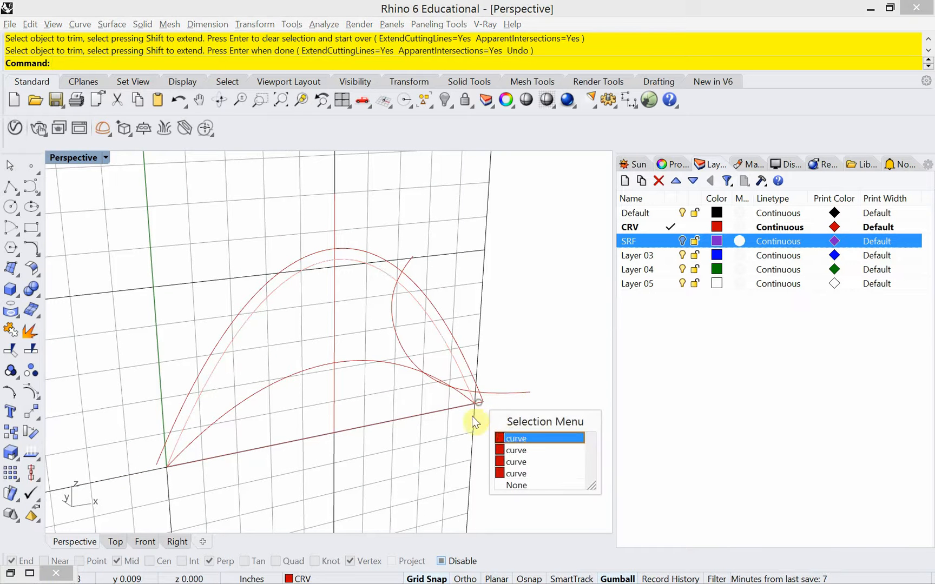
left_click(516, 461)
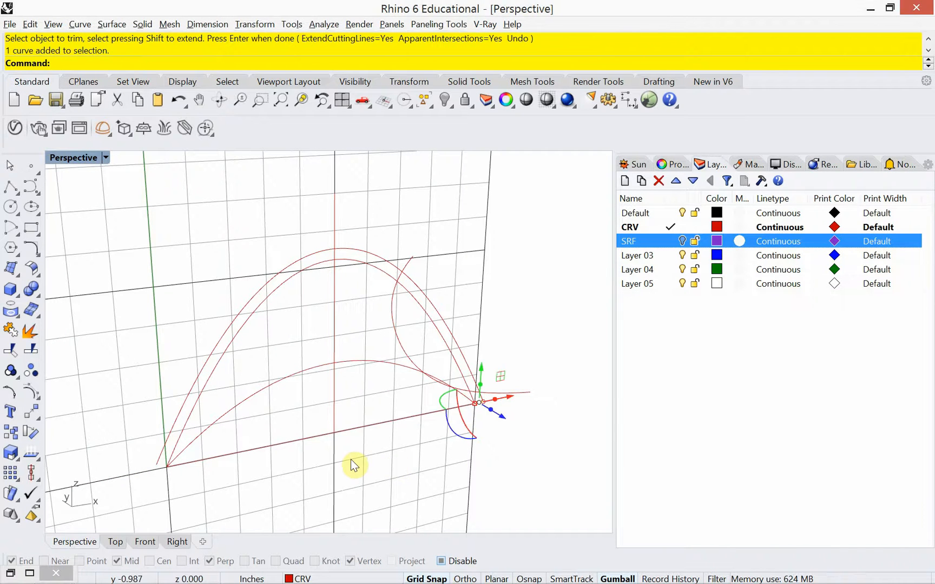
type("Mirror")
key("Return")
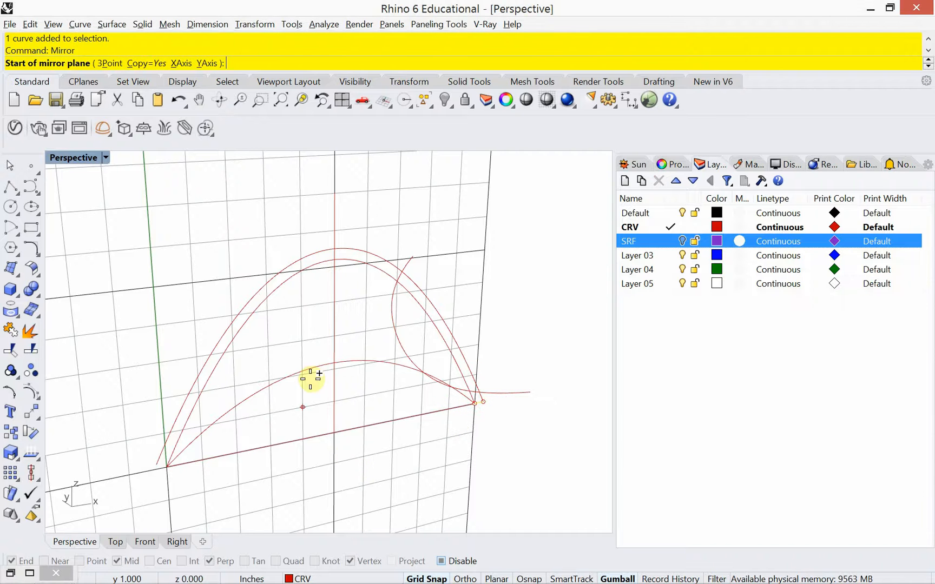
left_click(328, 250)
left_click(331, 439)
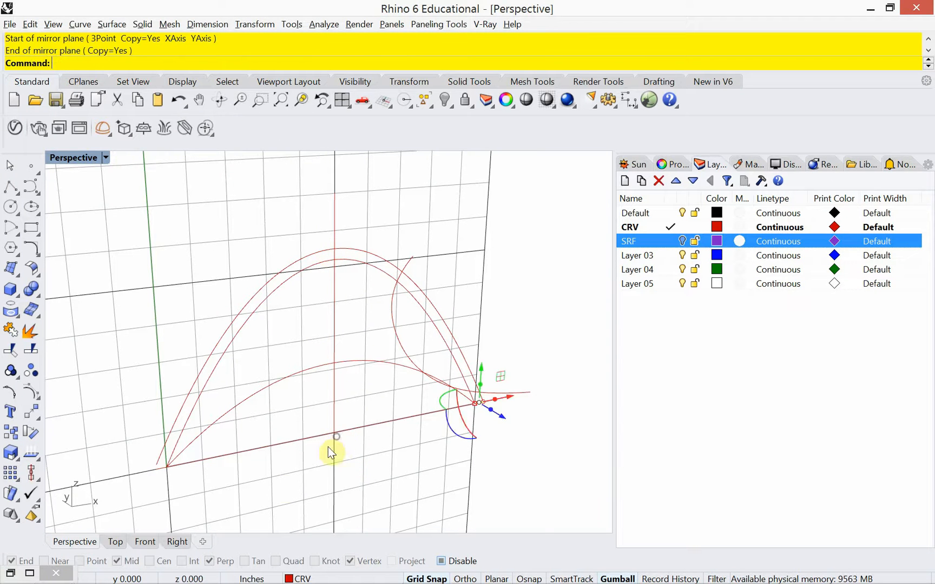
- Extend the offset parabola's left lower end to the mirrored base line
scroll(165, 476, "up", 6)
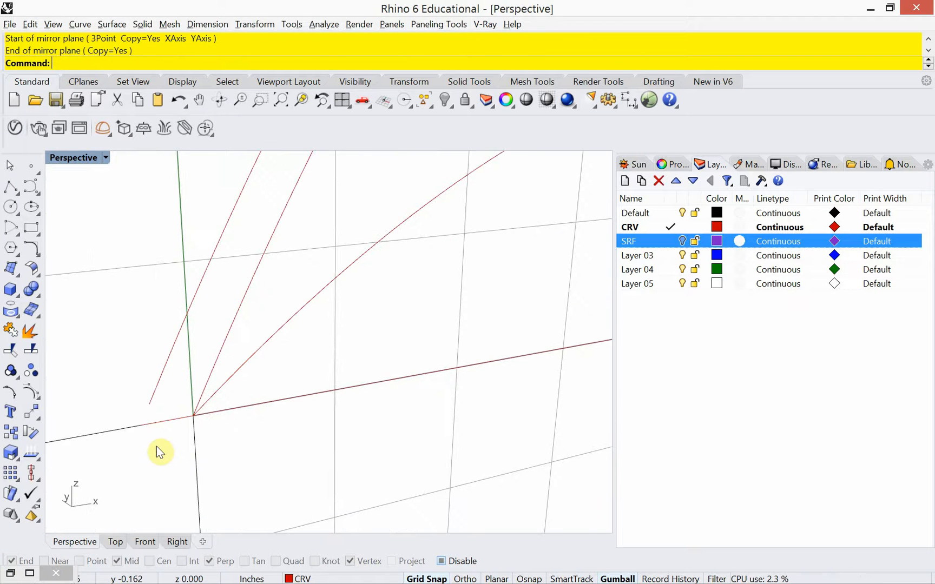
type("Extend")
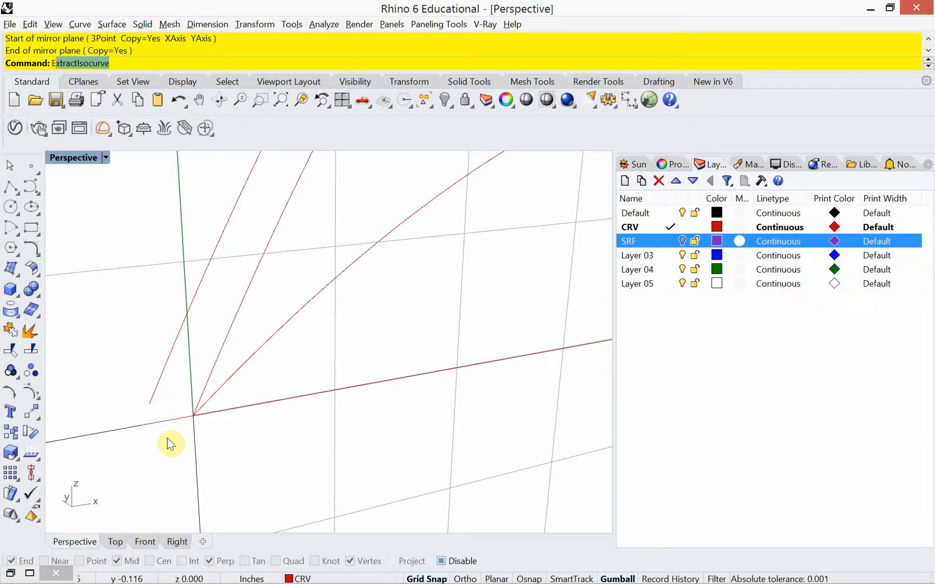
key("Return")
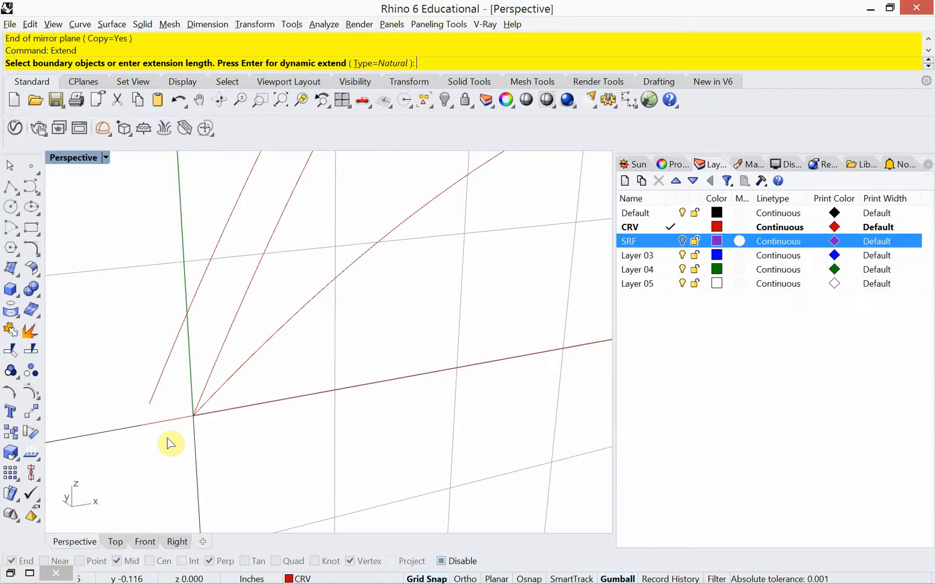
left_click(168, 420)
key("Return")
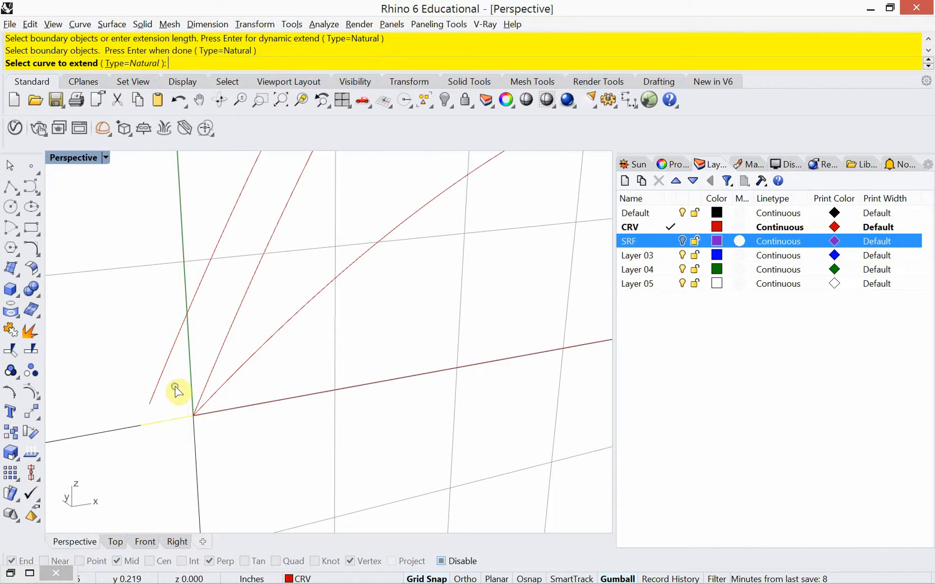
left_click(163, 373)
right_click(158, 394)
- Join the taller parabola, its offset and the two short base lines into one closed profile
scroll(148, 422, "down", 12)
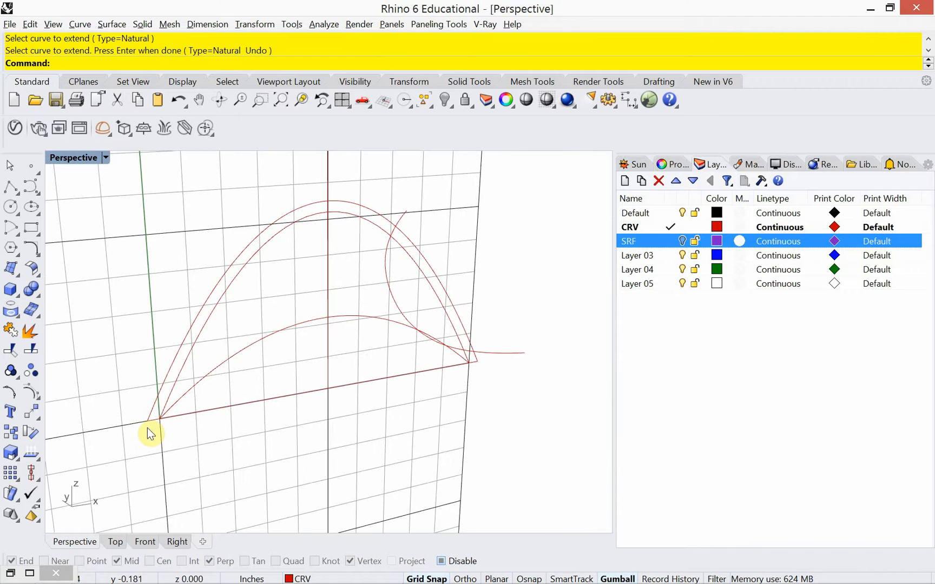
left_click_drag(125, 448, 205, 341)
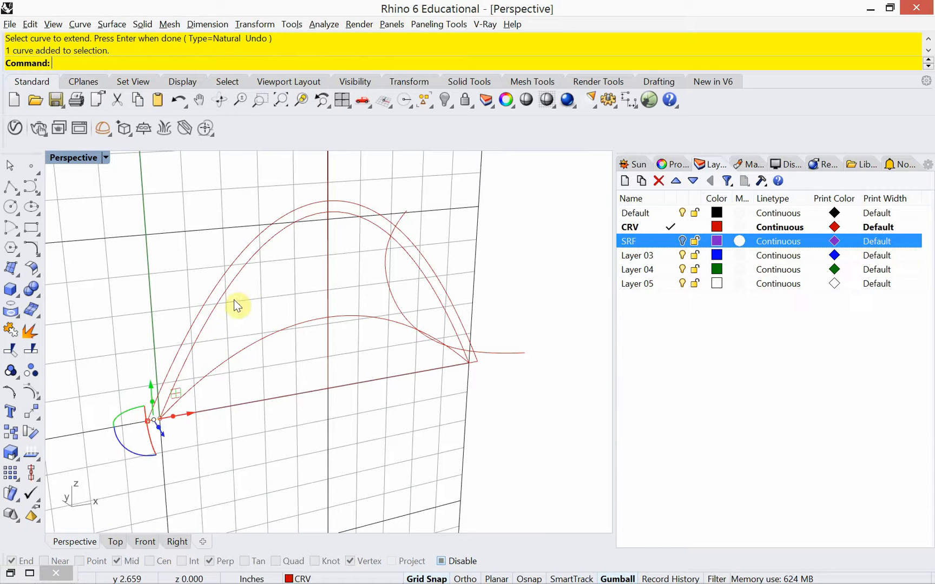
left_click_drag(270, 193, 228, 284)
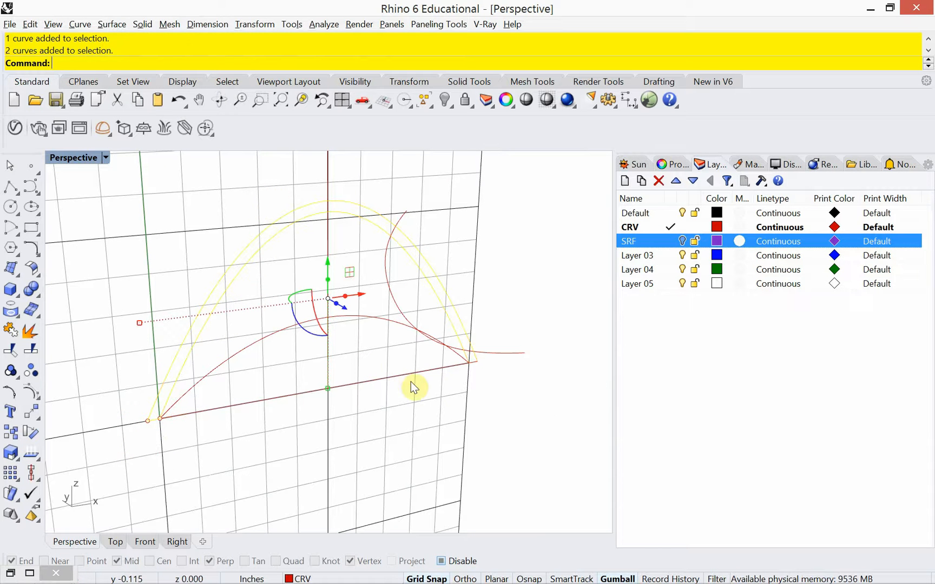
left_click_drag(425, 383, 493, 323)
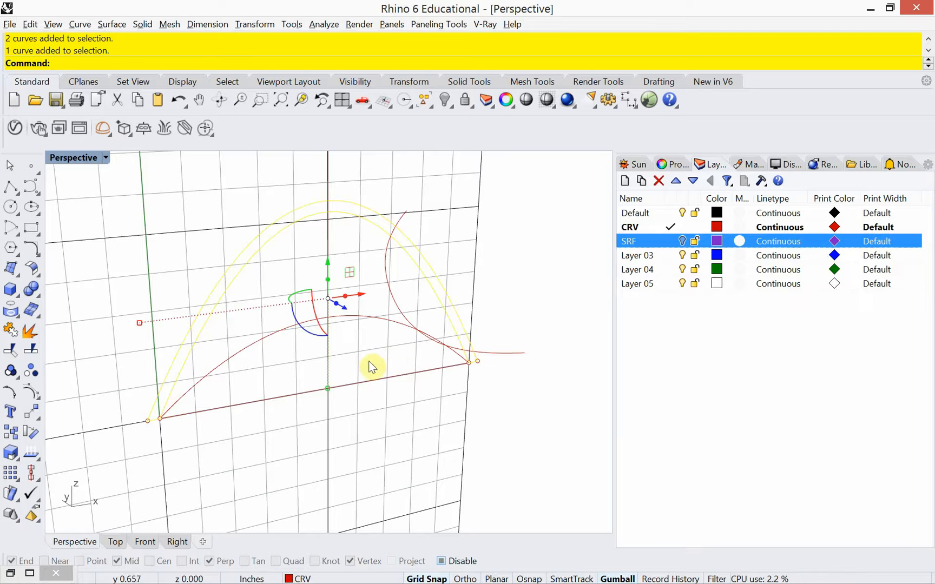
type("Join")
key("Return")
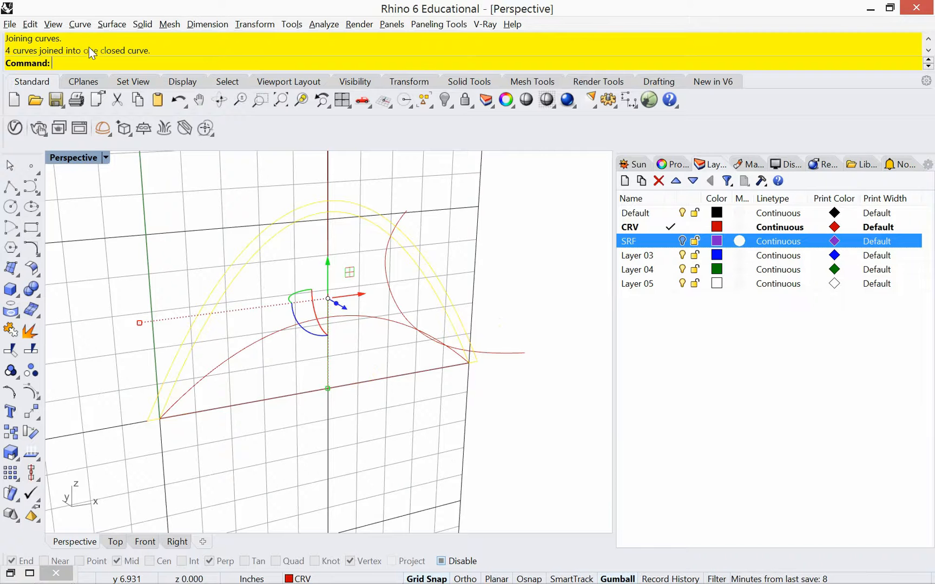
right_click(298, 272)
right_click_drag(302, 277, 273, 305)
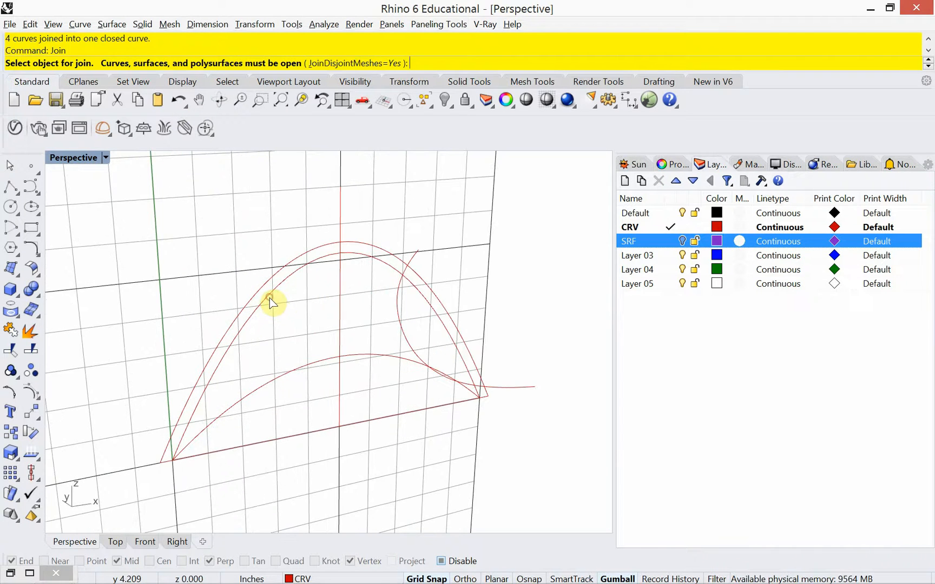
left_click(270, 300)
key("Escape")
left_click(269, 295)
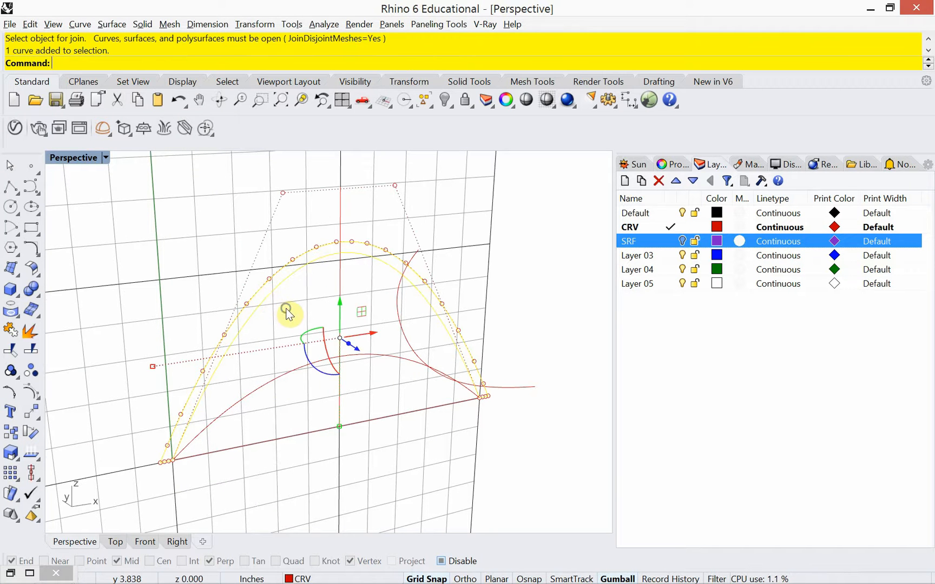
key("Return")
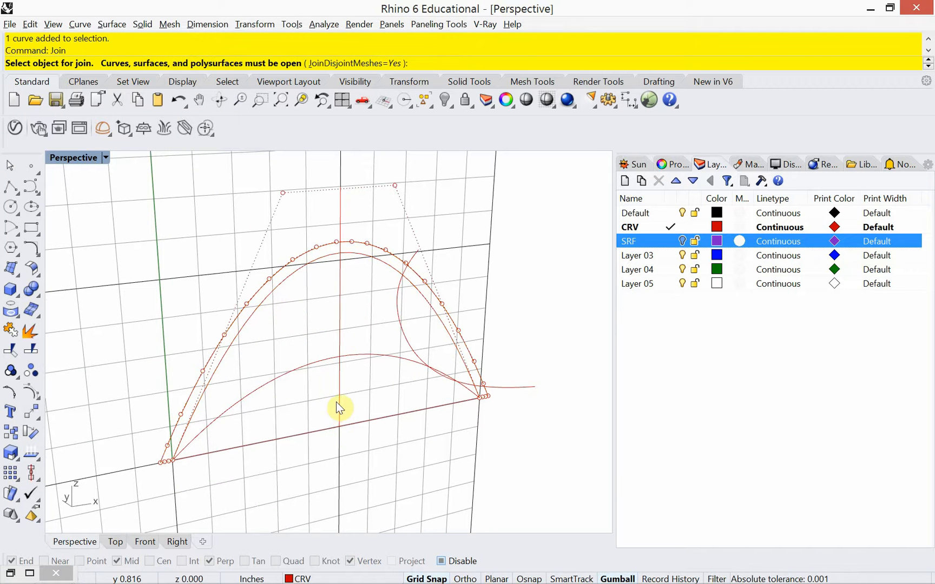
key("Escape")
- Revolve the closed thick profile 180 degrees about the vertical center line, starting from its right lower end
left_click(287, 299)
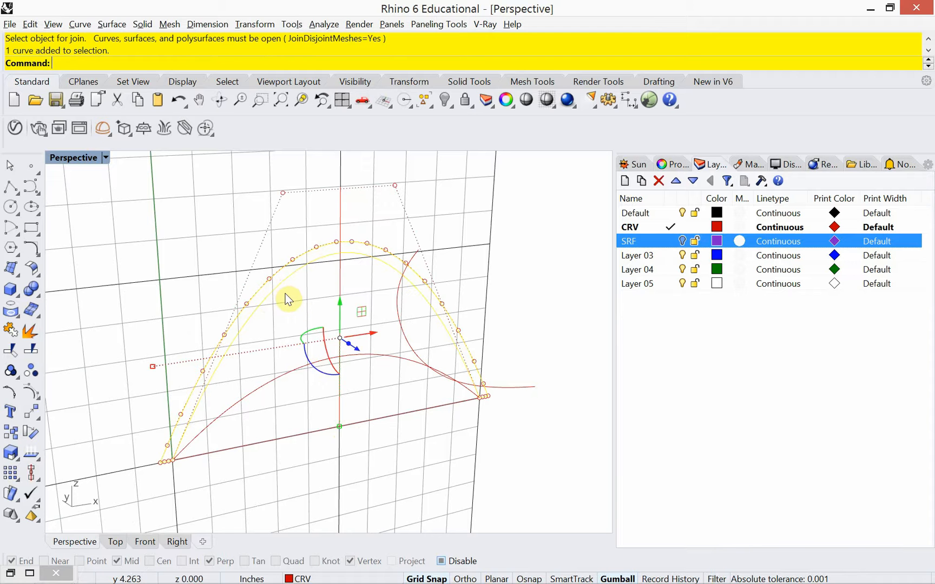
type("revolve")
key("Return")
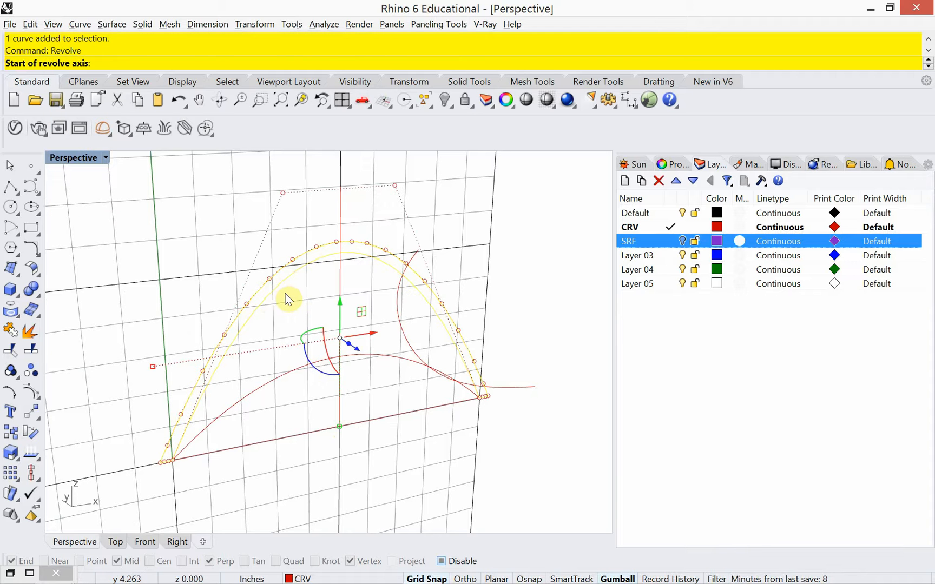
left_click(339, 427)
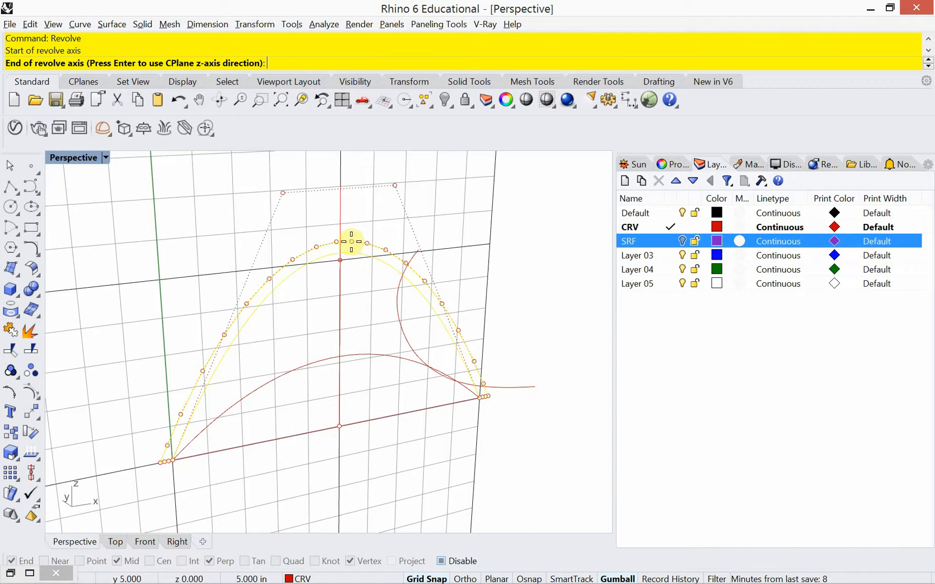
left_click(343, 265)
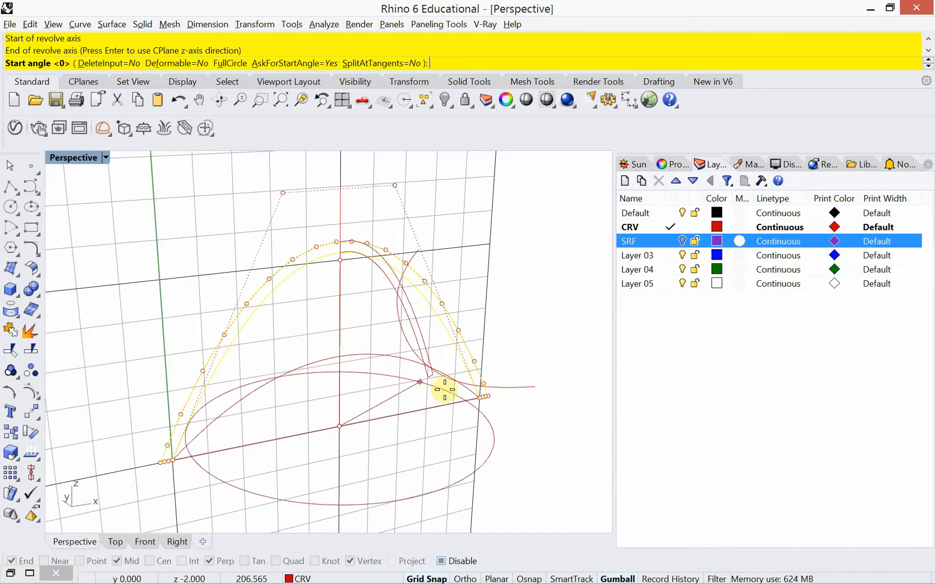
left_click(487, 397)
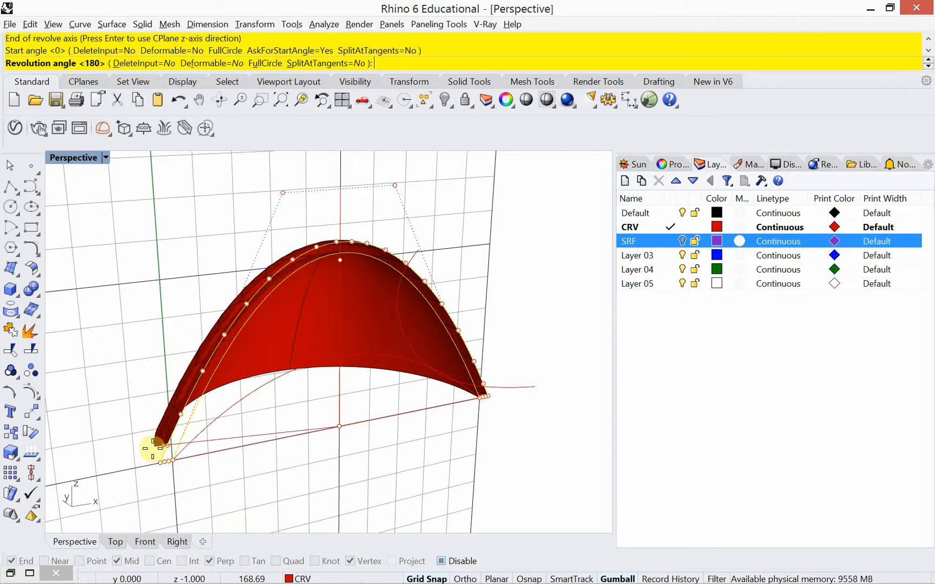
left_click(152, 461)
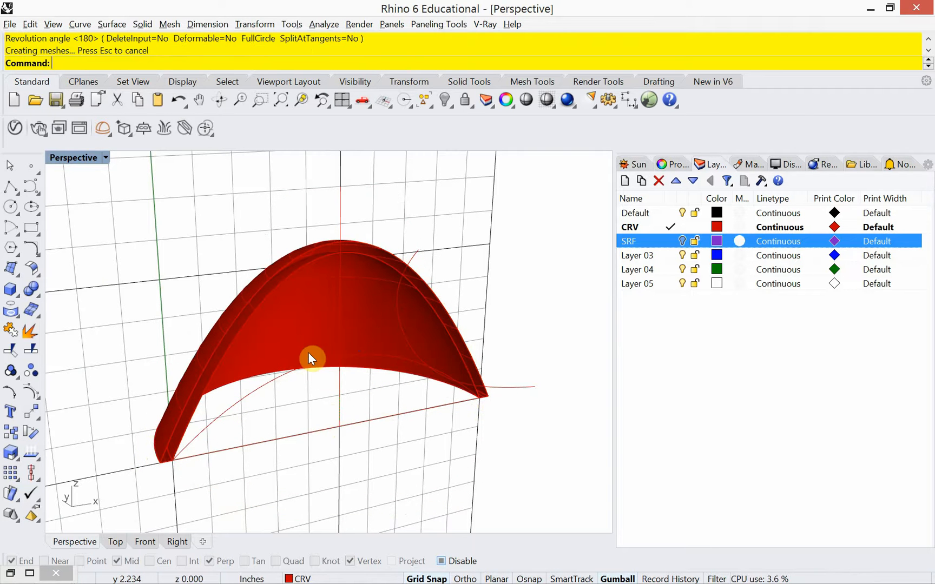
- Move the thick half dome along the X axis from its right lower corner to just beyond the profile's left end
left_click(330, 336)
type("Move")
key("Return")
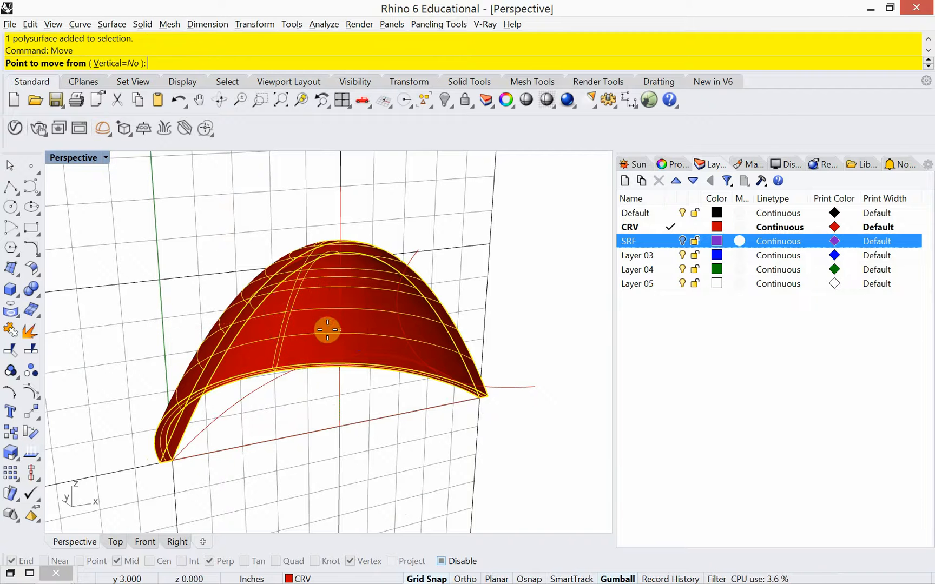
left_click(489, 399)
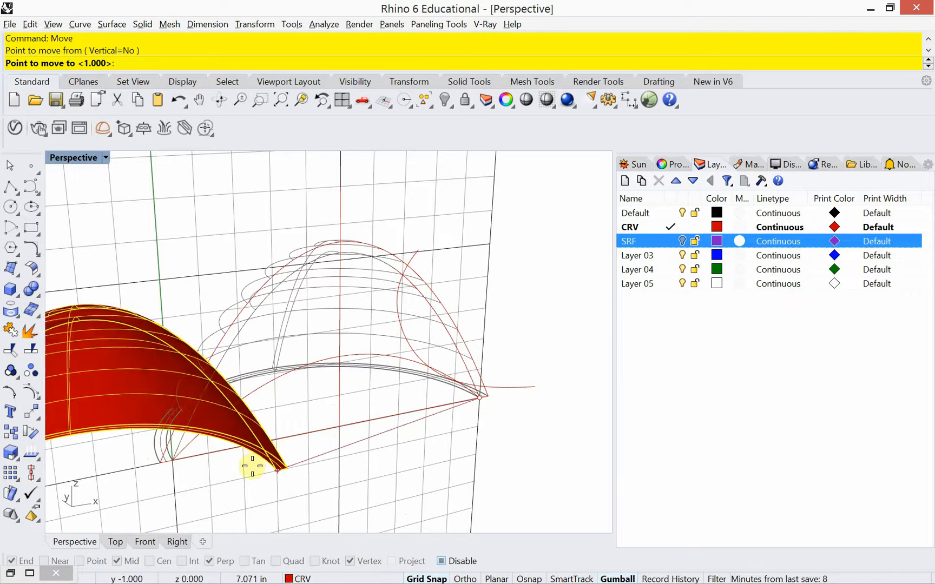
left_click(155, 468)
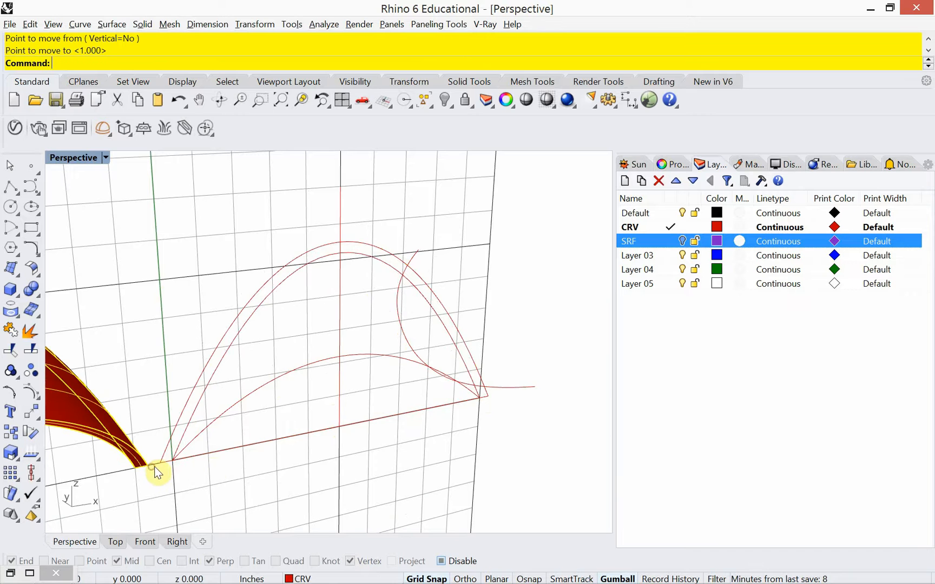
- Cap the open flat face of the moved thick half dome to make it a closed solid
scroll(243, 464, "down", 2)
right_click_drag(213, 468, 378, 413, "shift")
scroll(302, 381, "up", 2)
left_click(263, 334)
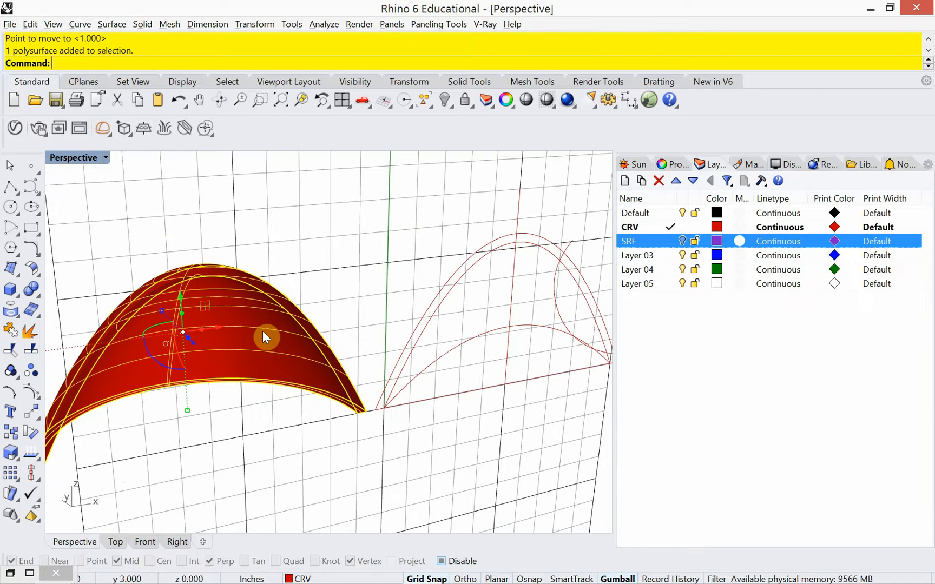
type("CSp")
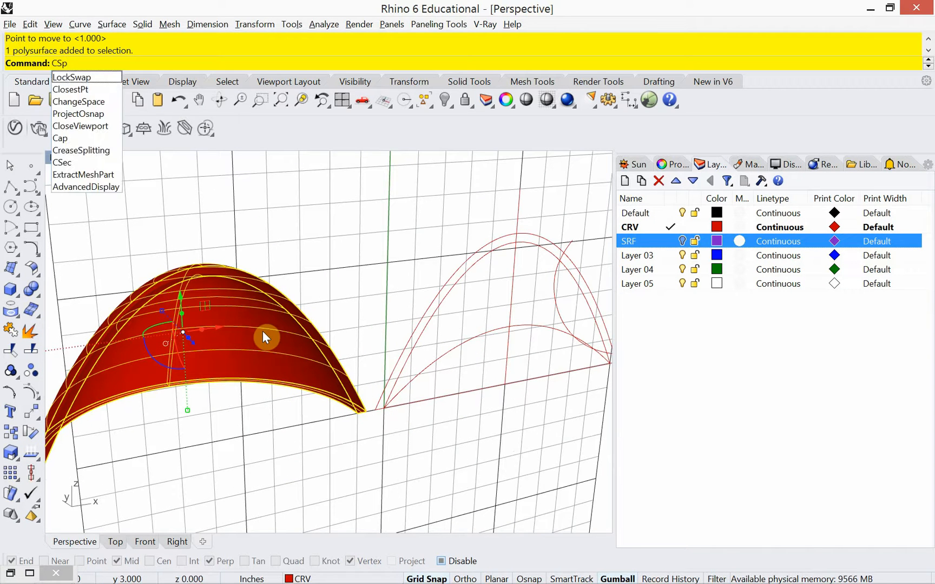
key("BackSpace")
key("BackSpace")
type("ap")
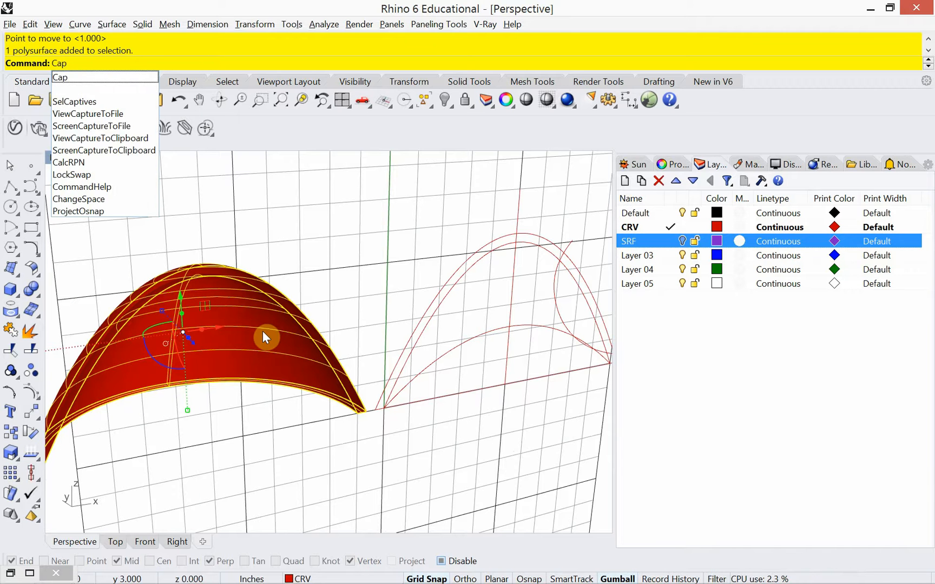
key("Return")
left_click(300, 290)
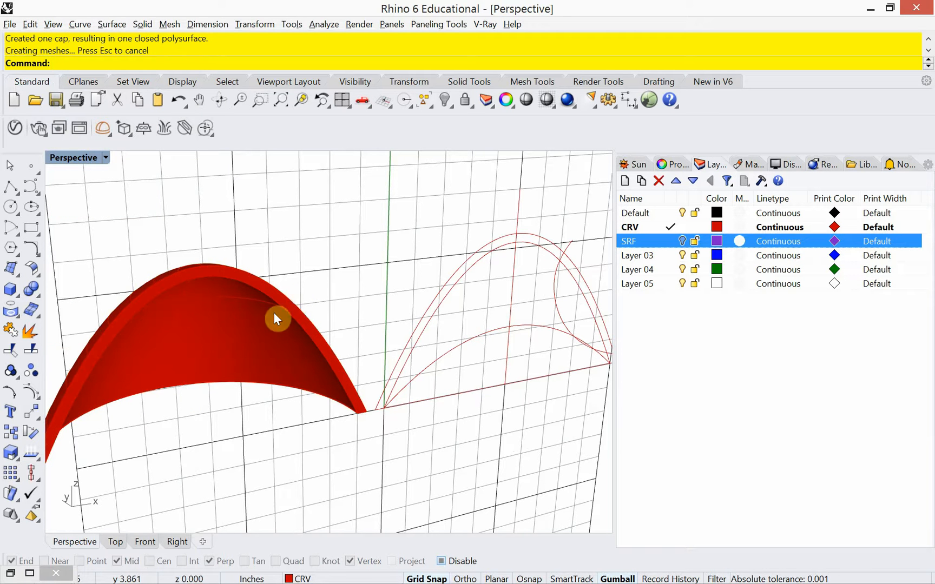
- Examine the capped half dome's object description with the What command, checking its geometry validity and closure
left_click(246, 325)
type("What")
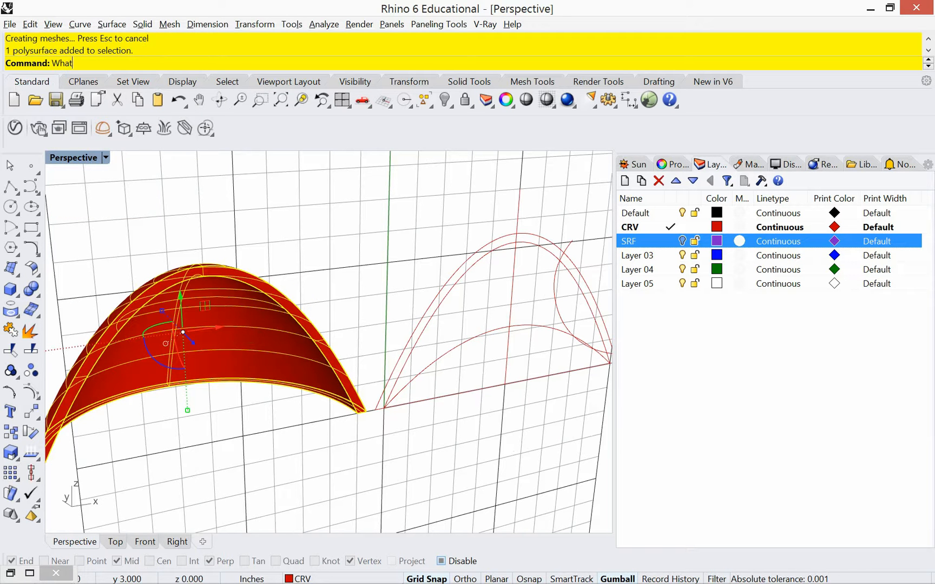
key("Return")
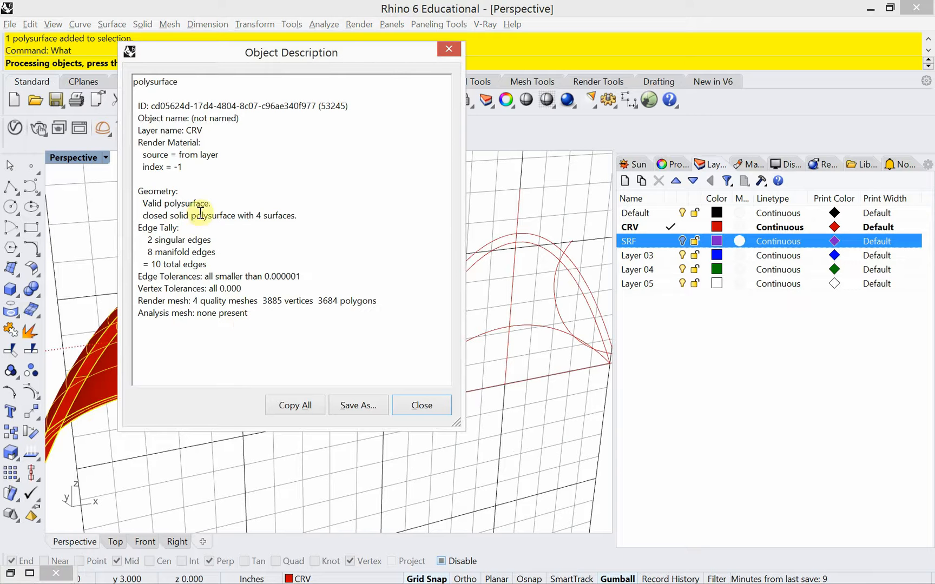
left_click_drag(209, 203, 139, 204)
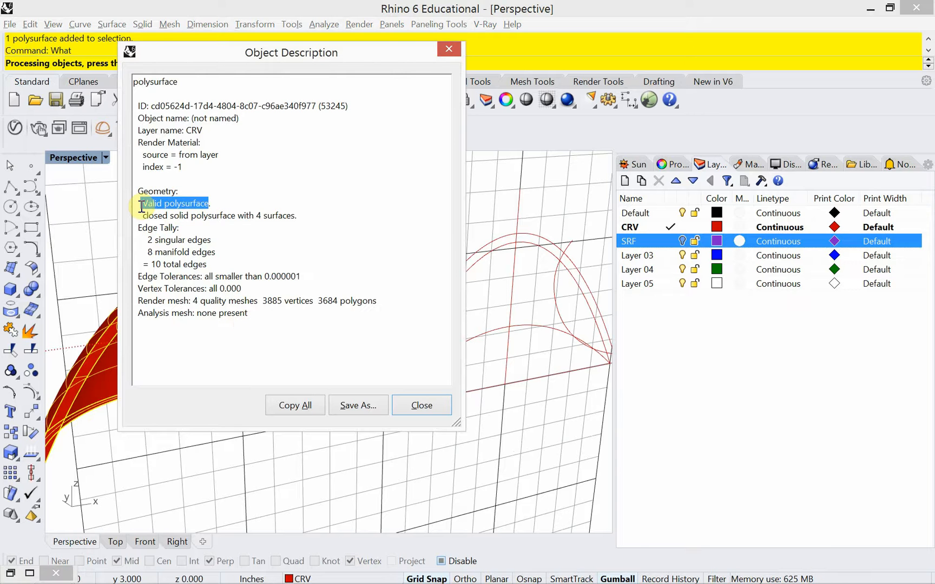
left_click_drag(234, 215, 142, 215)
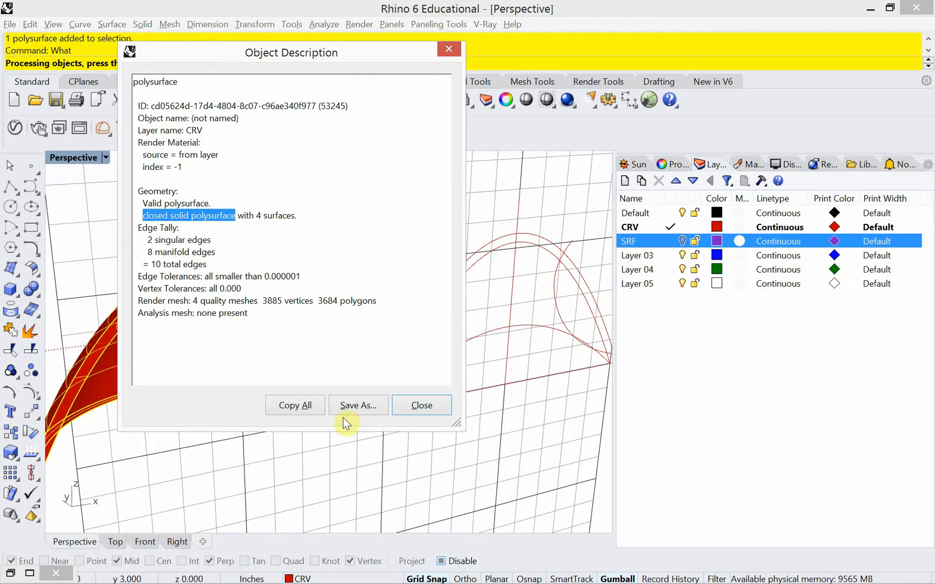
left_click(451, 50)
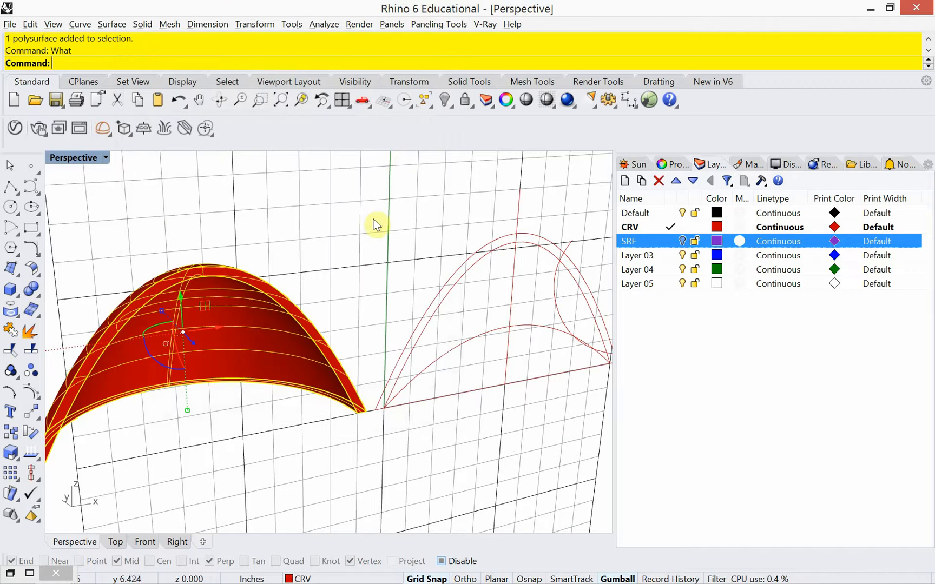
left_click(363, 232)
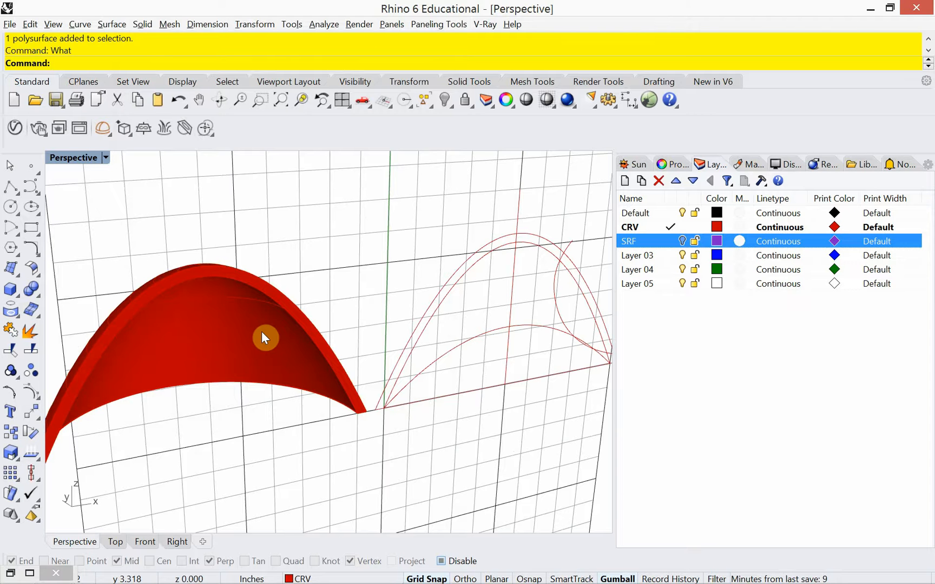
- Explode the closed thick parabola profile into its separate curve segments
scroll(263, 336, "down", 3)
scroll(421, 306, "up", 4)
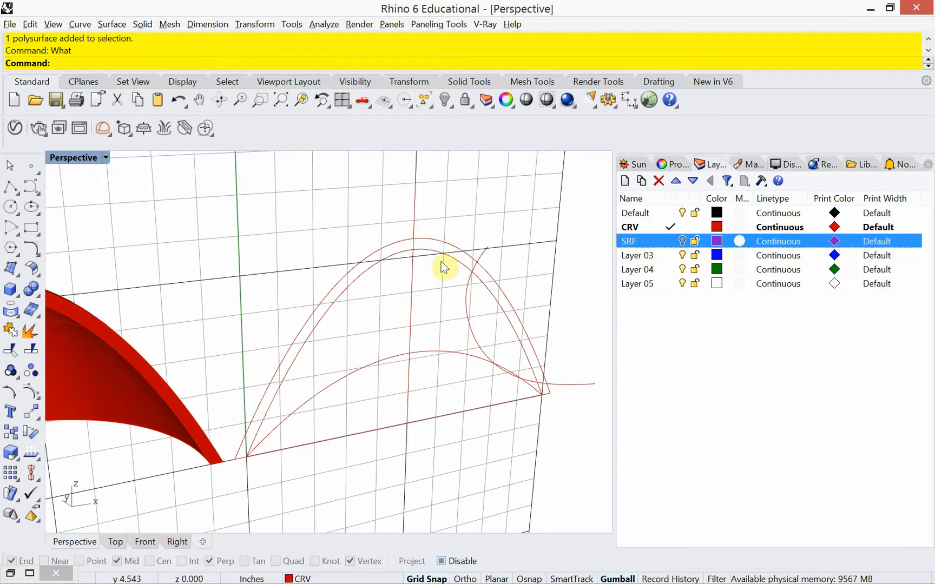
left_click(452, 244)
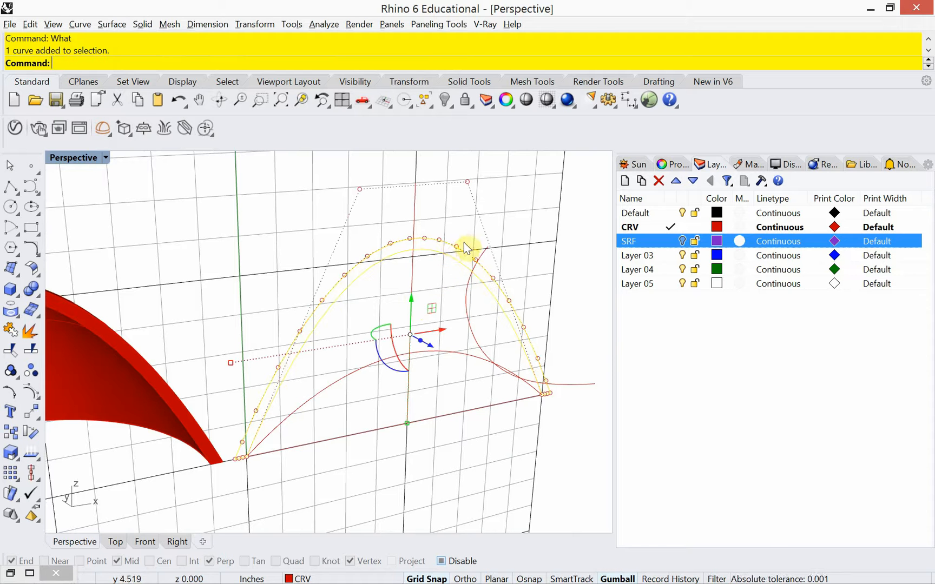
key("Escape")
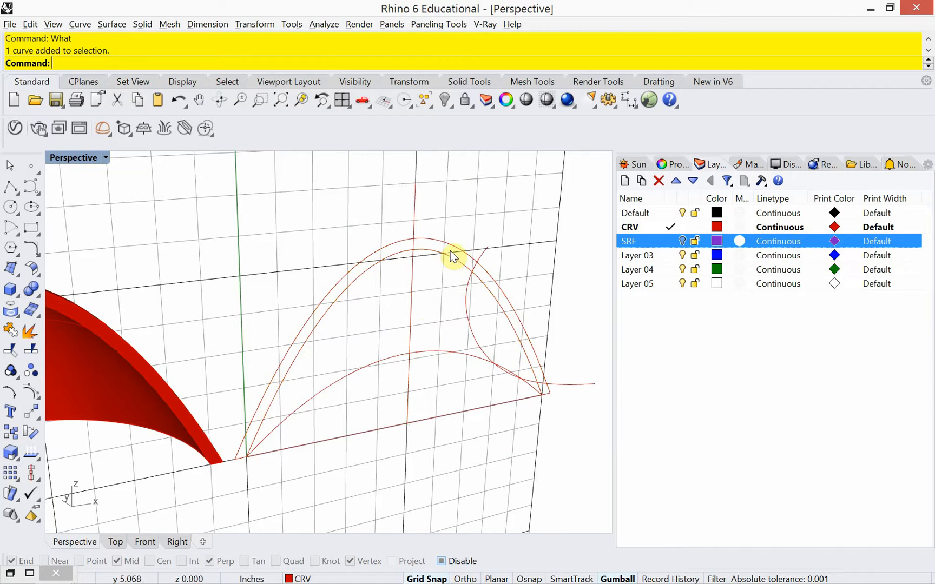
left_click(449, 253)
key("Escape")
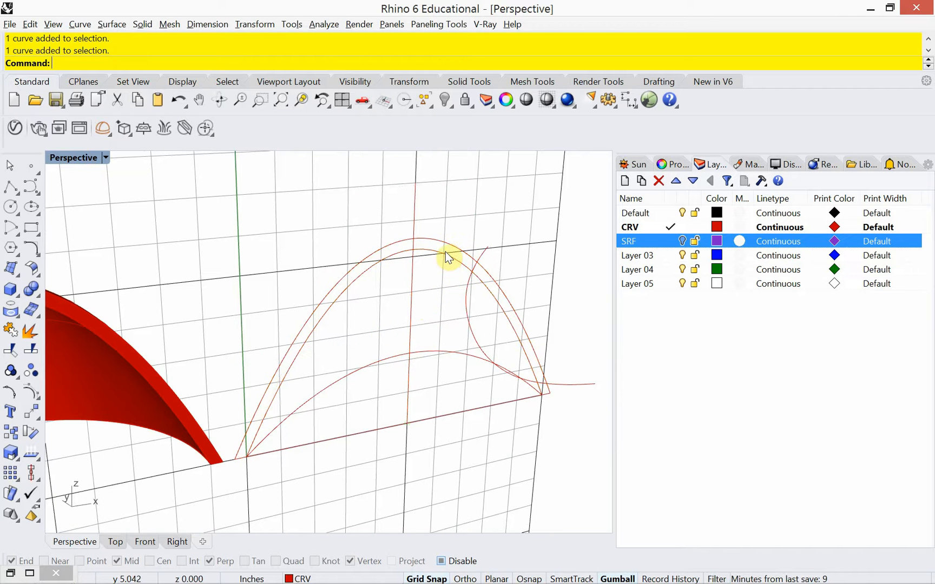
left_click(447, 252)
key("Up")
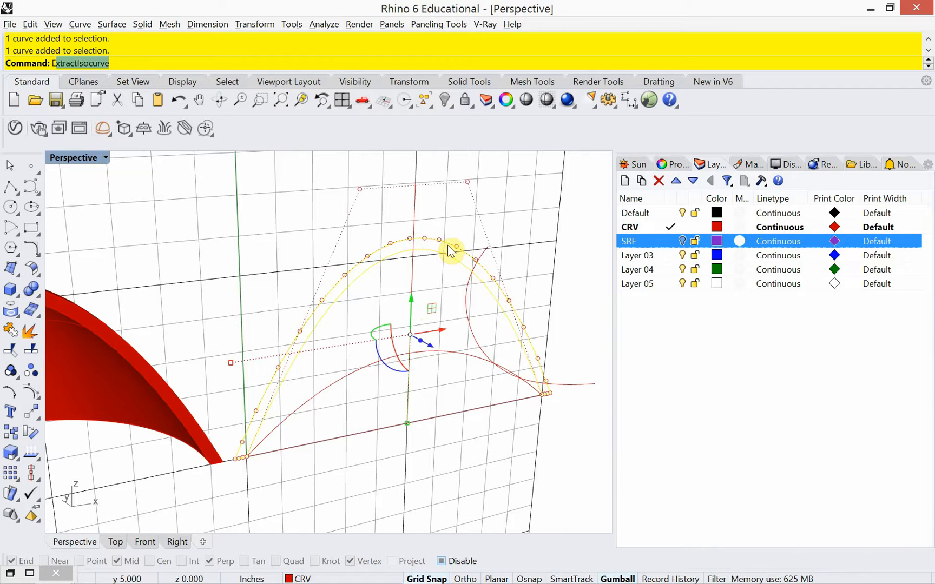
type("explode")
key("Return")
key("Escape")
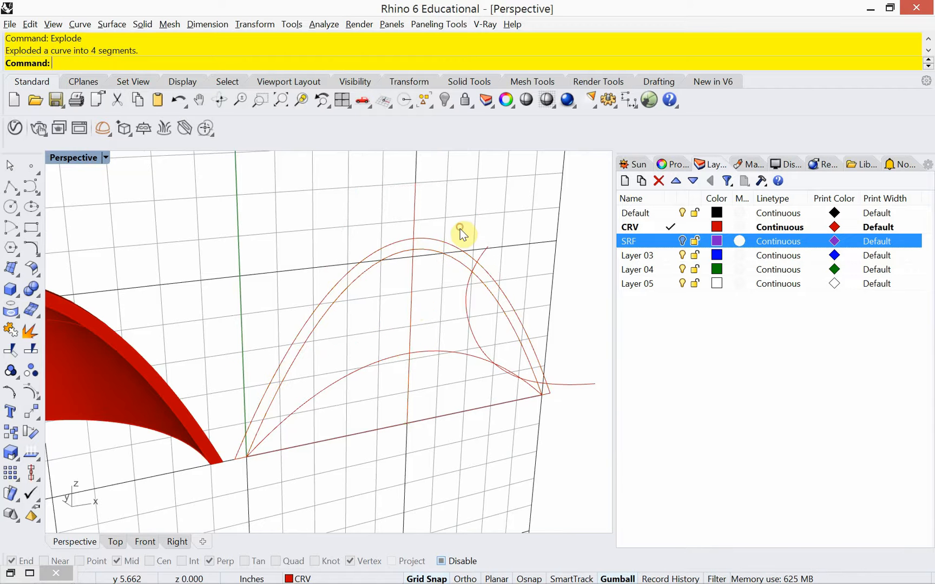
- Revolve only the outer parabola 180 degrees about the vertical center line, starting from its right lower end
left_click(452, 247)
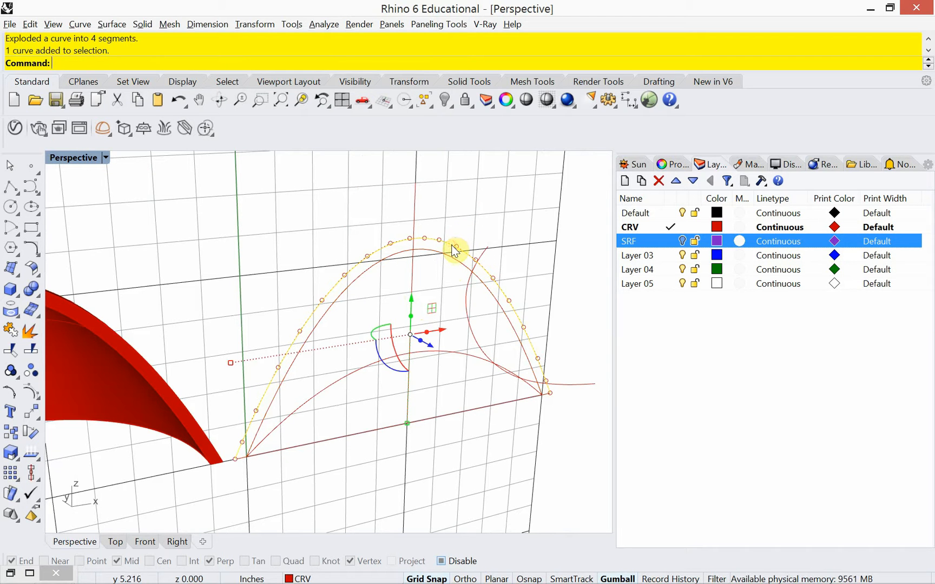
type("Relove")
key("Return")
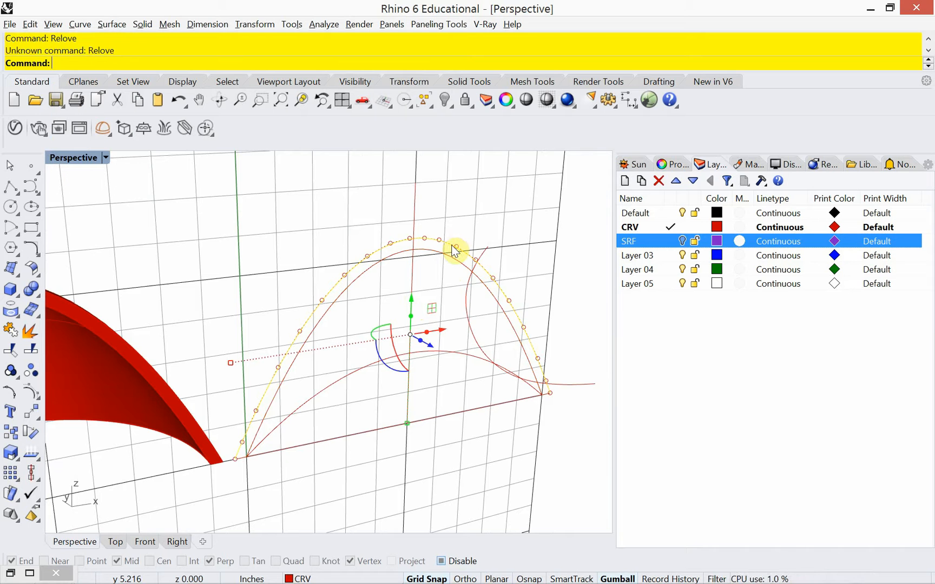
type("Revolve")
key("Return")
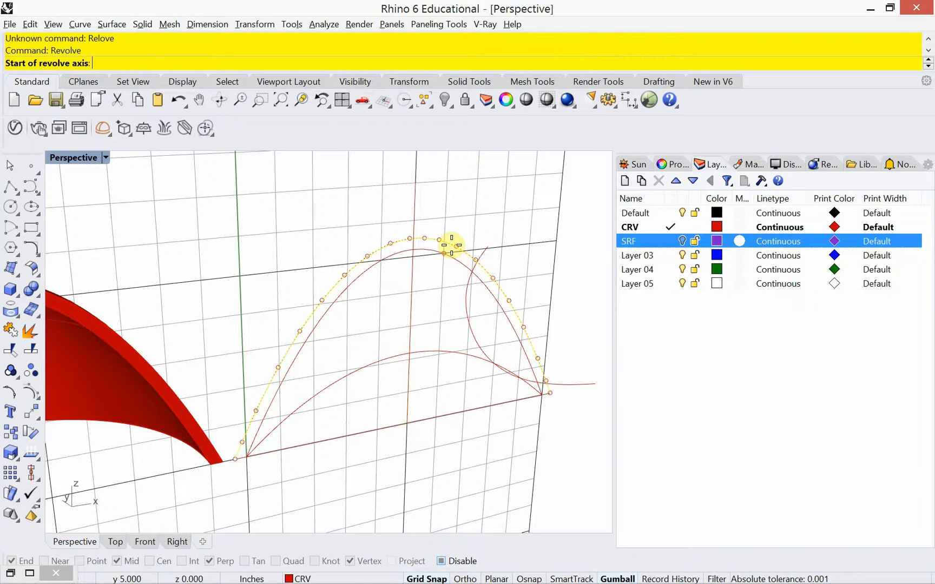
left_click(407, 423)
left_click(413, 259)
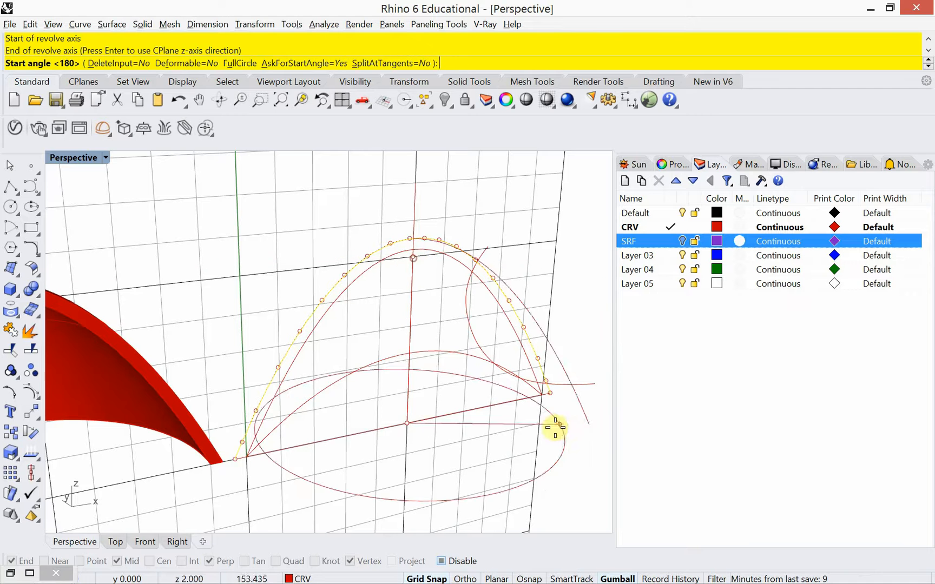
left_click(546, 394)
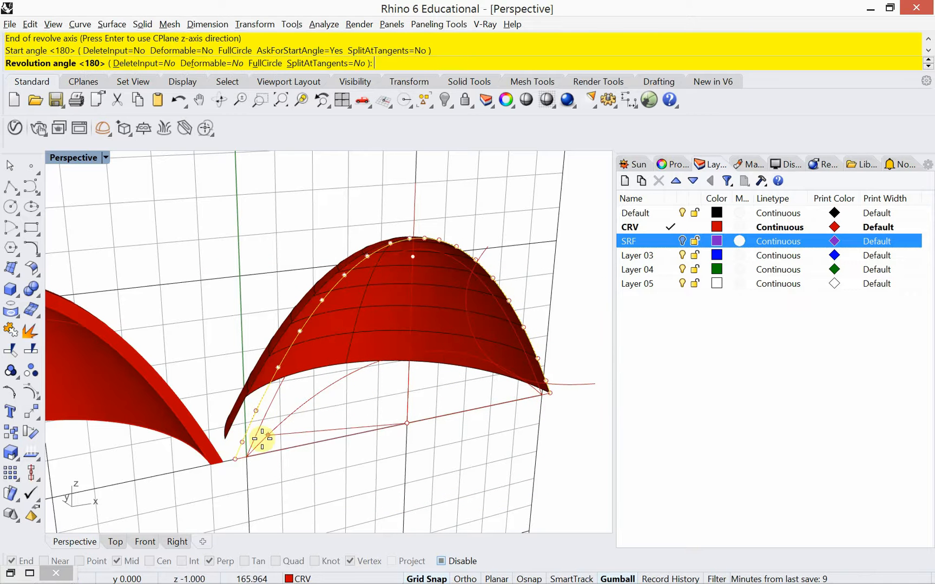
left_click(243, 457)
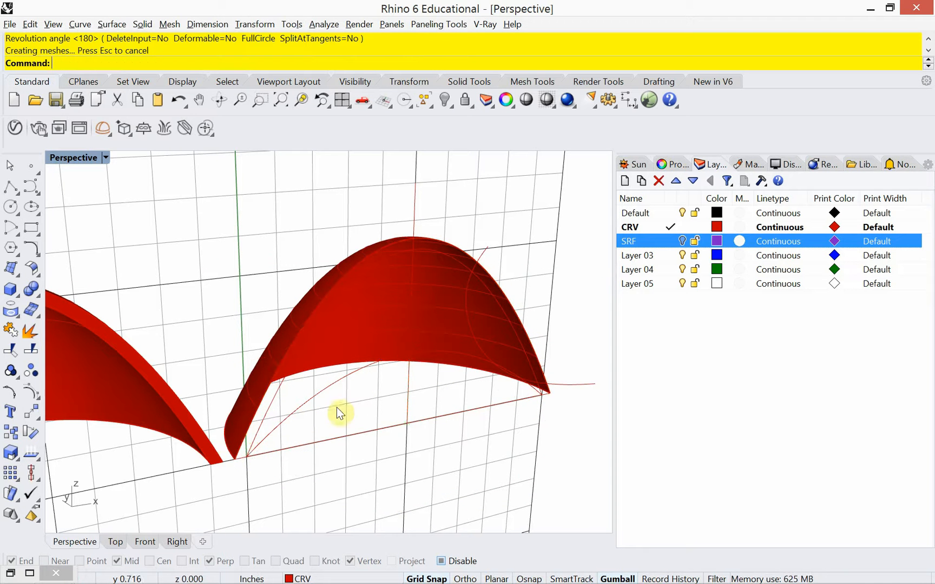
- Offset the newly revolved half dome surface inward by 0.3 with OffsetSrf as a solid, with sharp corners and the input deleted
right_click_drag(357, 392, 355, 358)
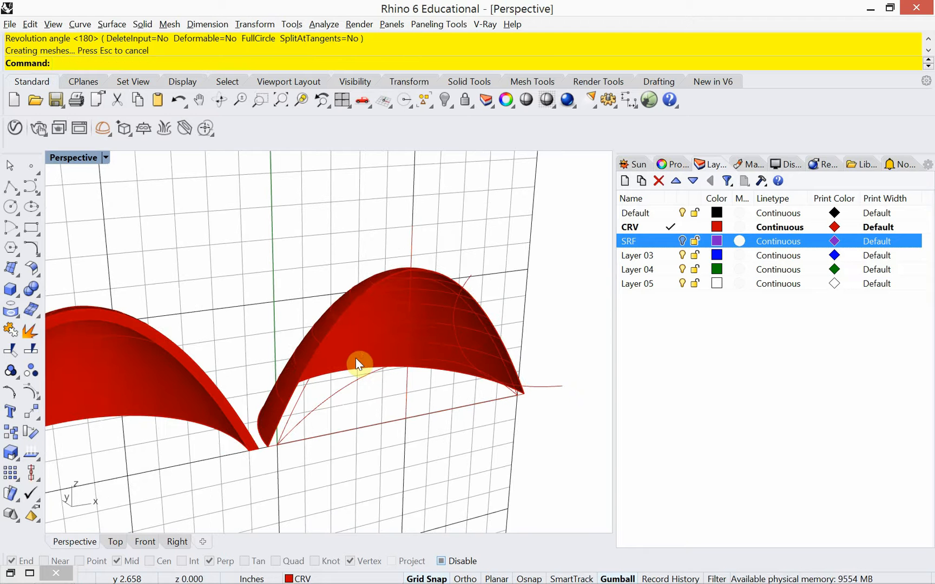
left_click(377, 339)
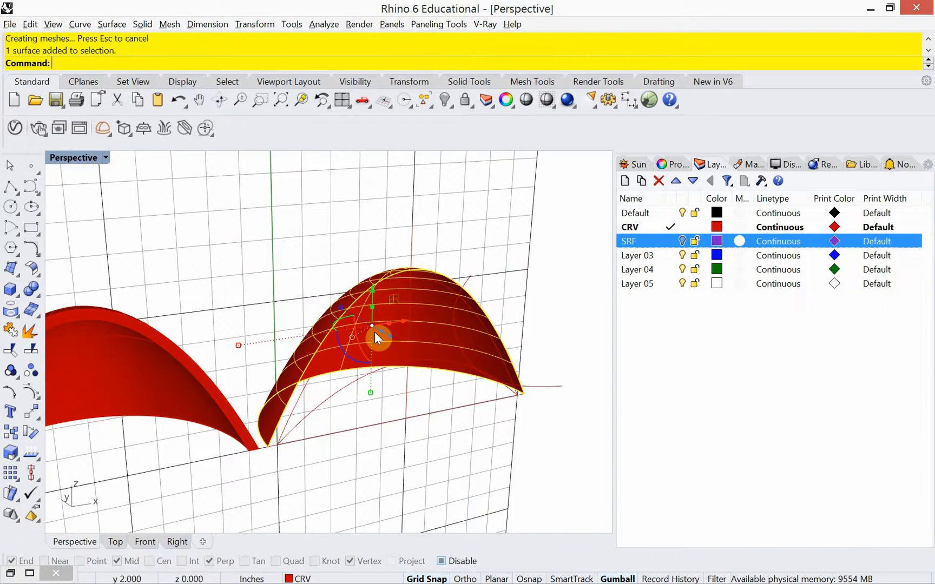
type("Offset")
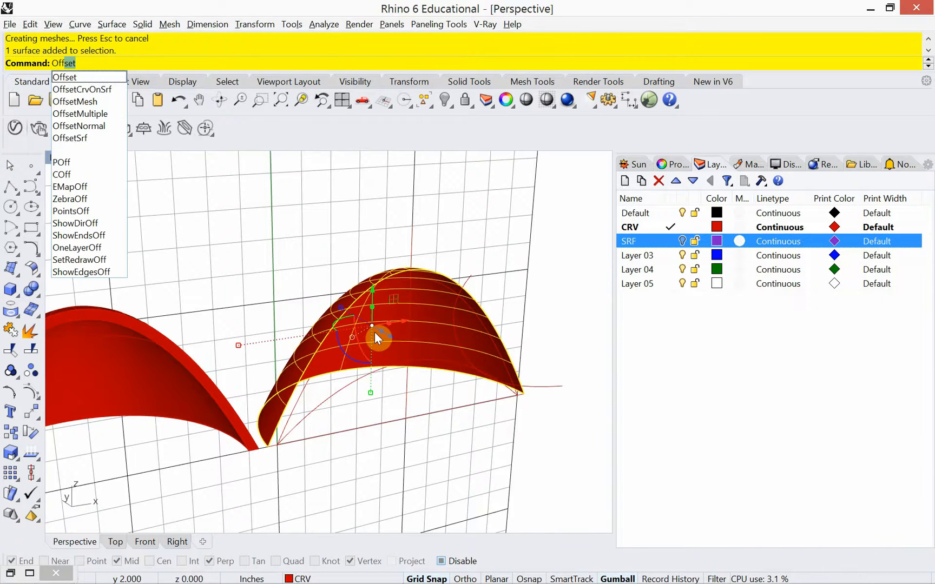
left_click(104, 137)
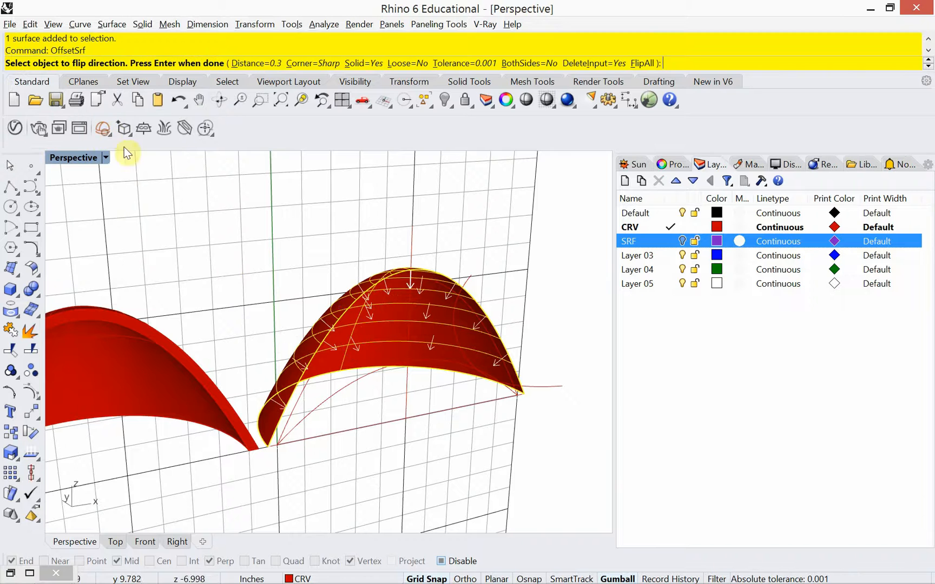
left_click(429, 320)
left_click(429, 321)
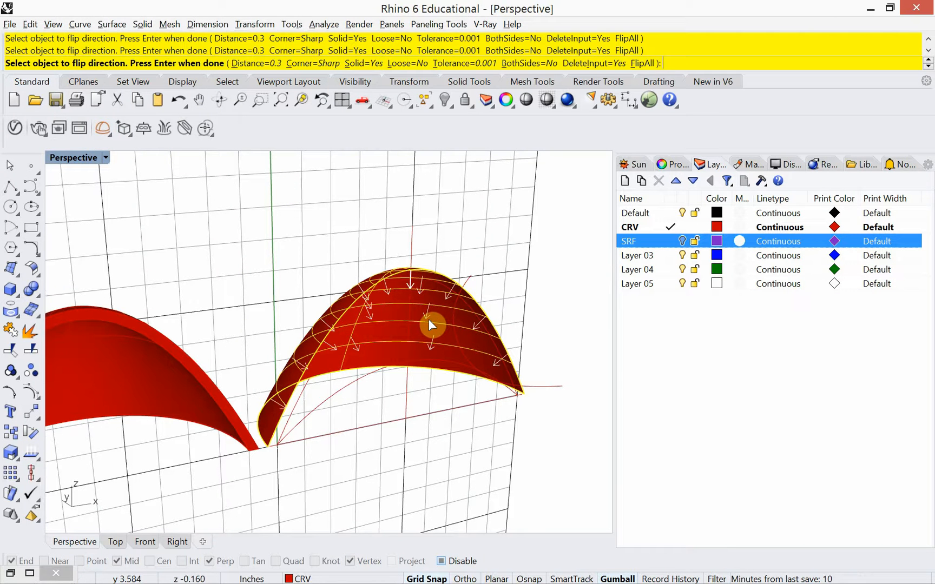
left_click(428, 320)
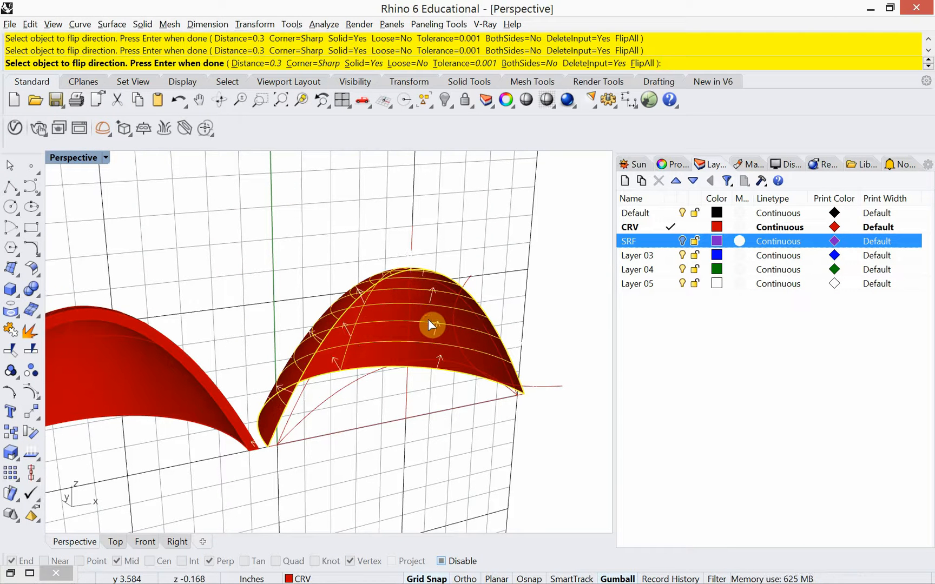
left_click(428, 319)
left_click(428, 325)
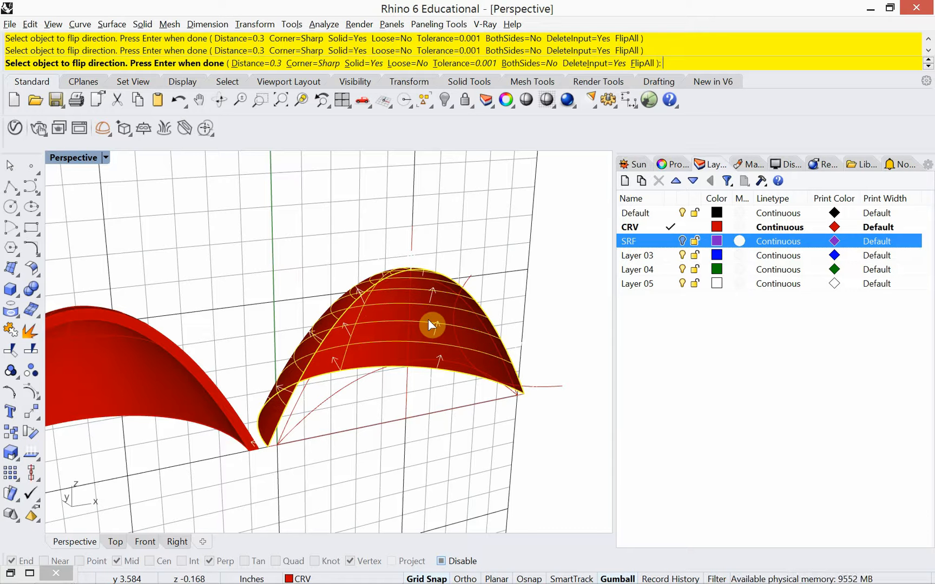
left_click(429, 320)
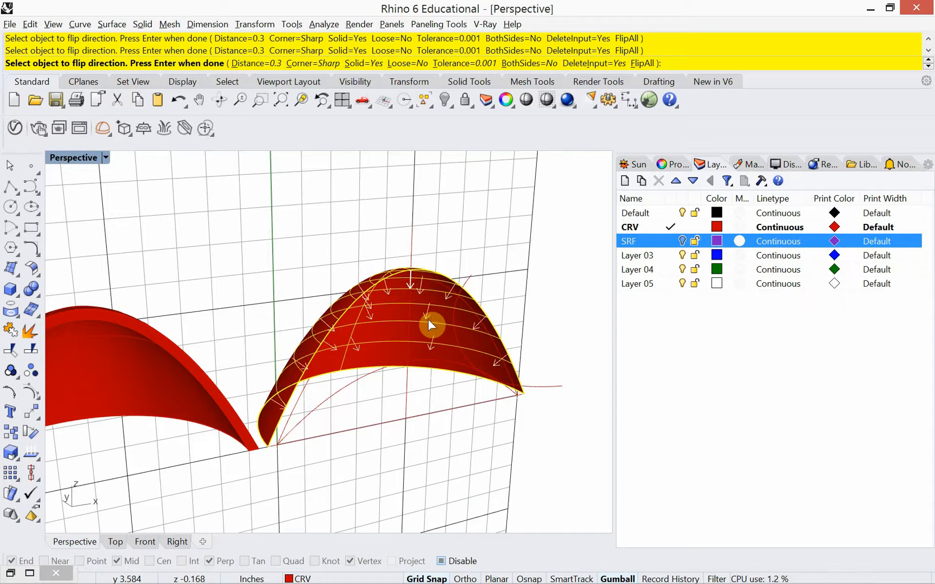
left_click(428, 319)
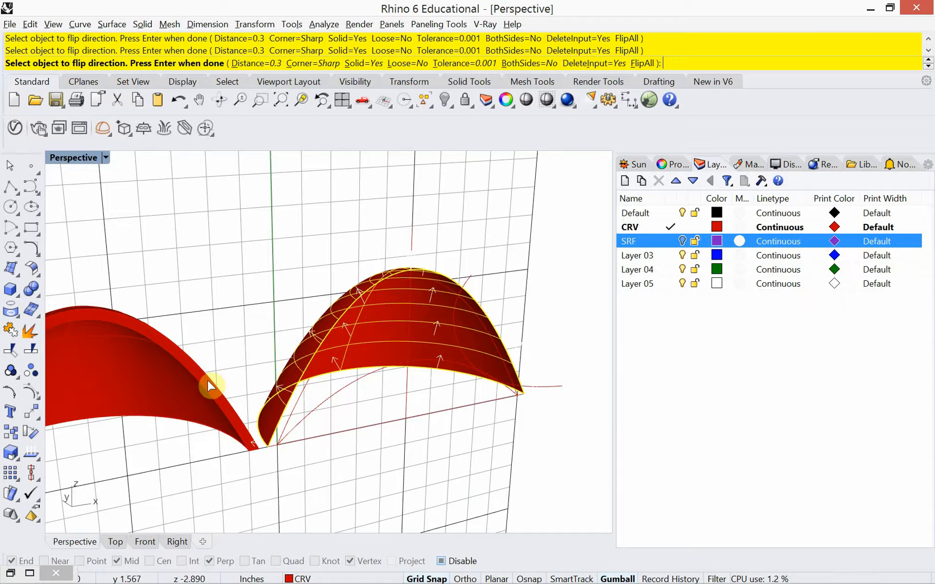
left_click(388, 316)
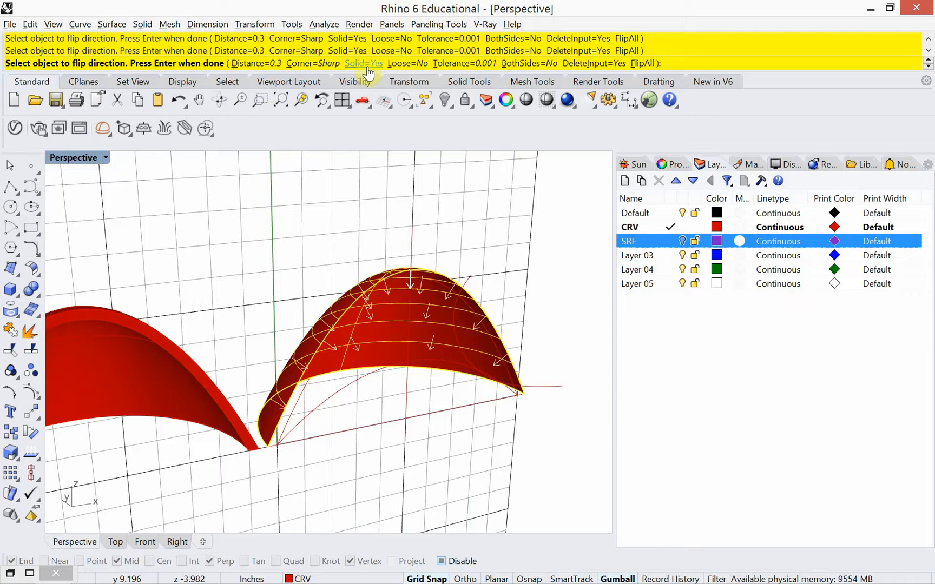
key("Return")
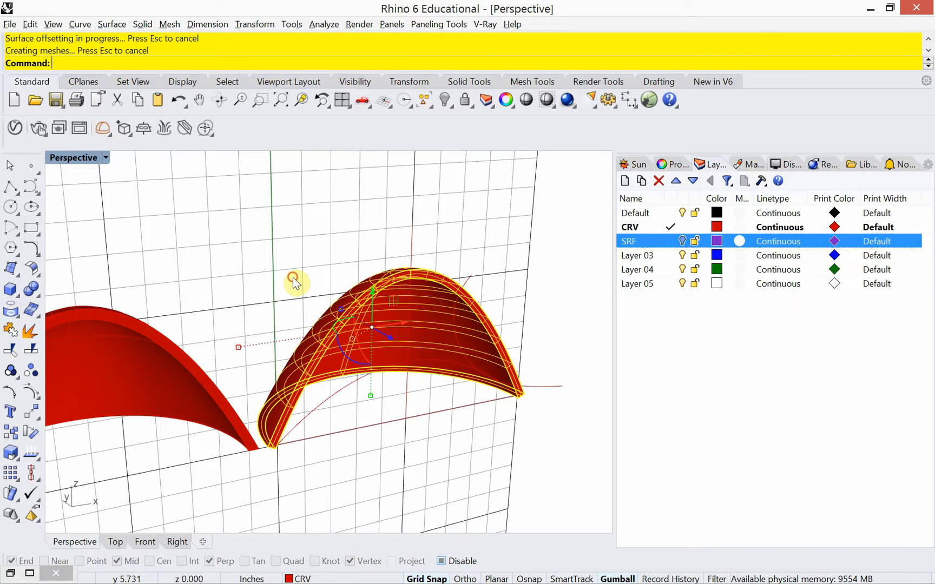
- Examine the offset half dome's object description with the What command, checking its geometry validity and closure
right_click_drag(292, 278, 407, 343)
right_click_drag(224, 385, 195, 386)
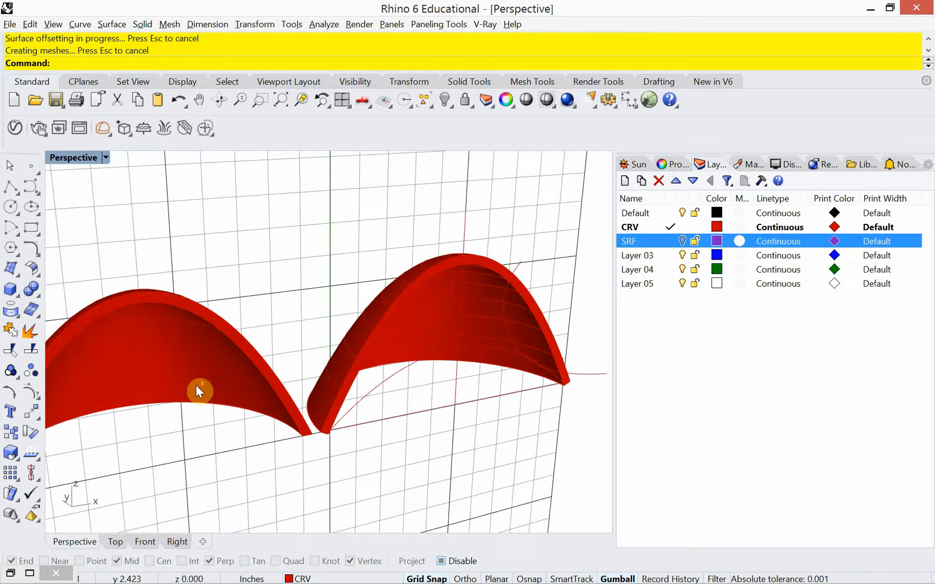
left_click(430, 309)
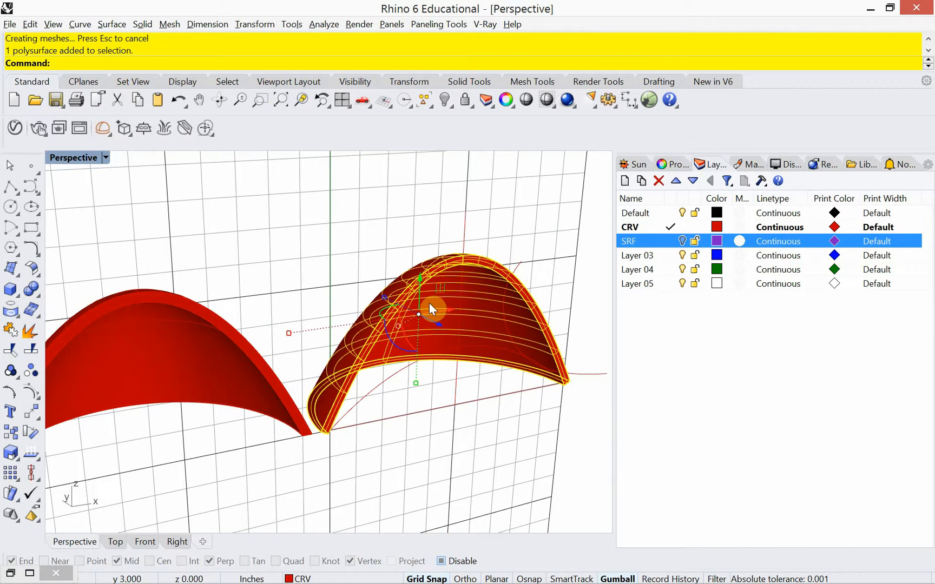
type("What")
key("Return")
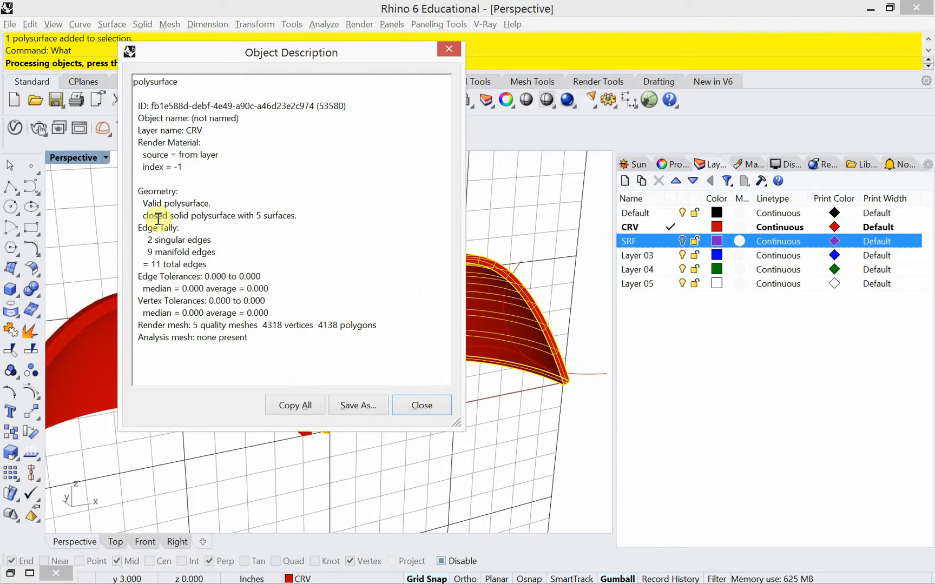
left_click_drag(157, 219, 281, 216)
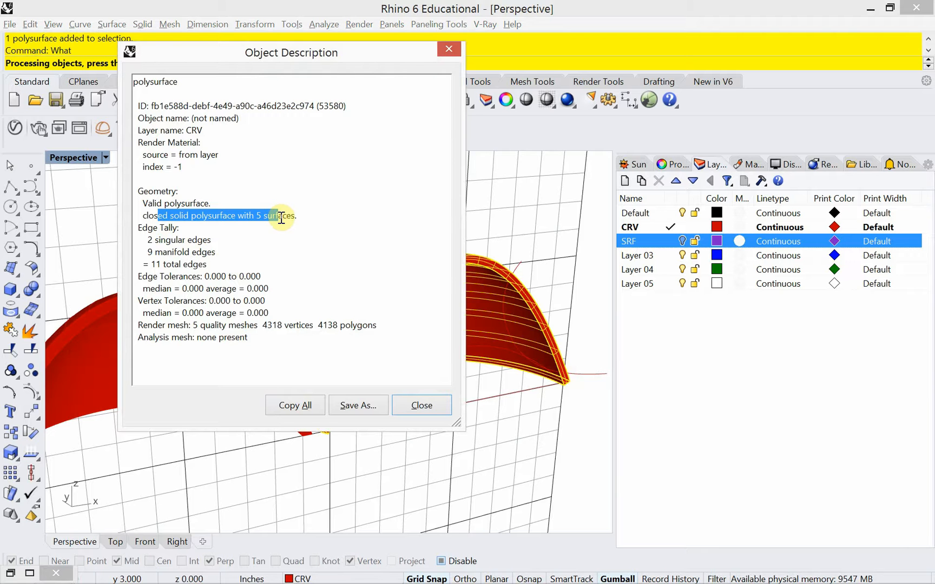
left_click(416, 402)
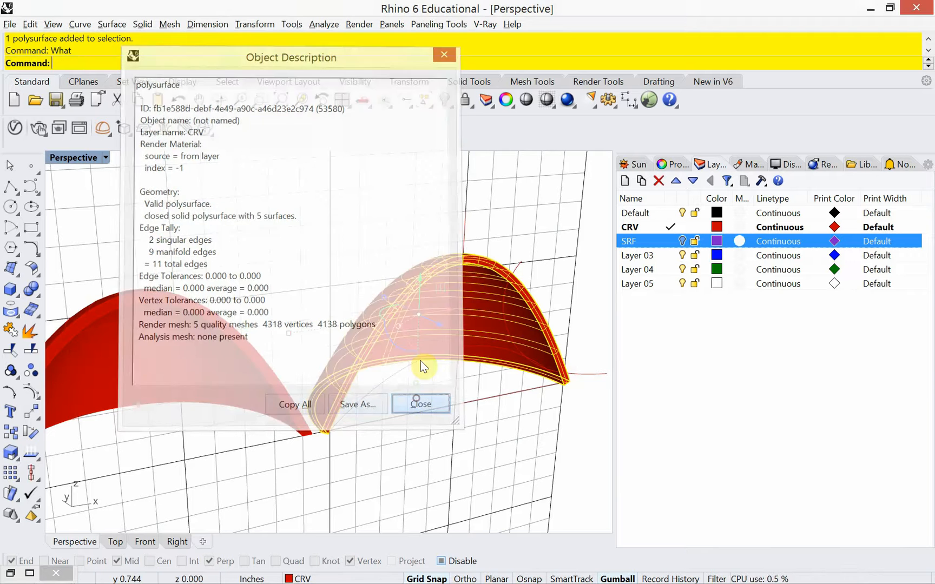
left_click(433, 201)
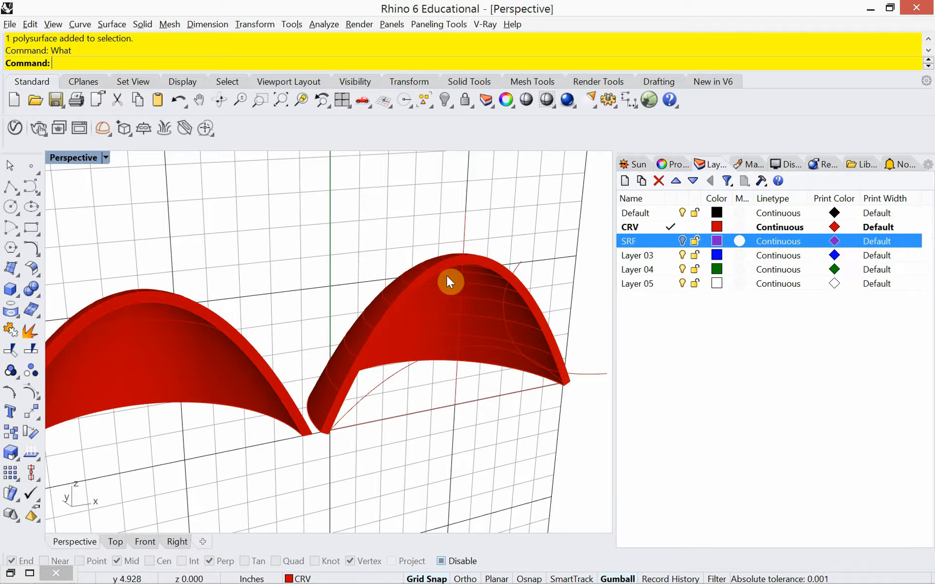
- Compare the base edges of the two thick half domes and move both solids to the SRF layer
scroll(448, 320, "up", 3)
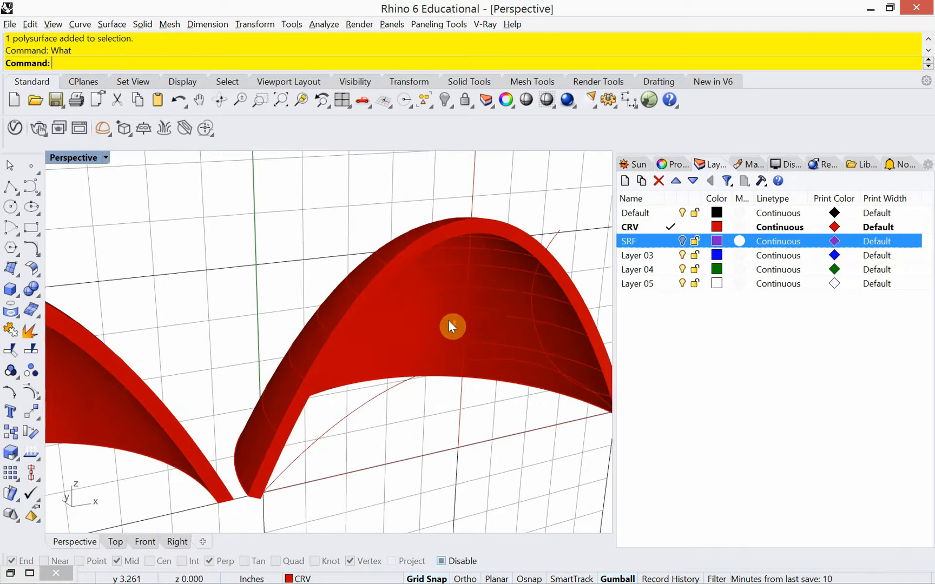
scroll(490, 287, "down", 3)
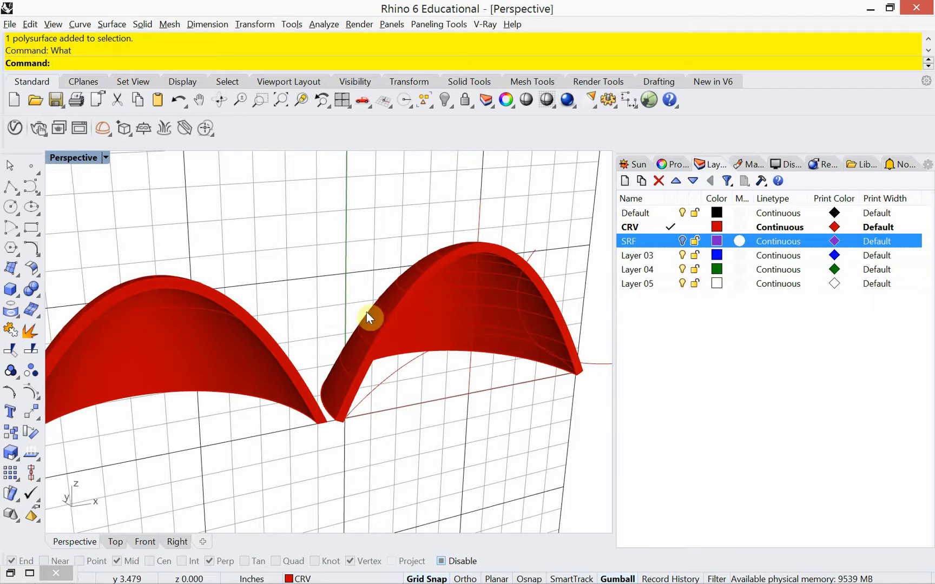
scroll(458, 312, "down", 2)
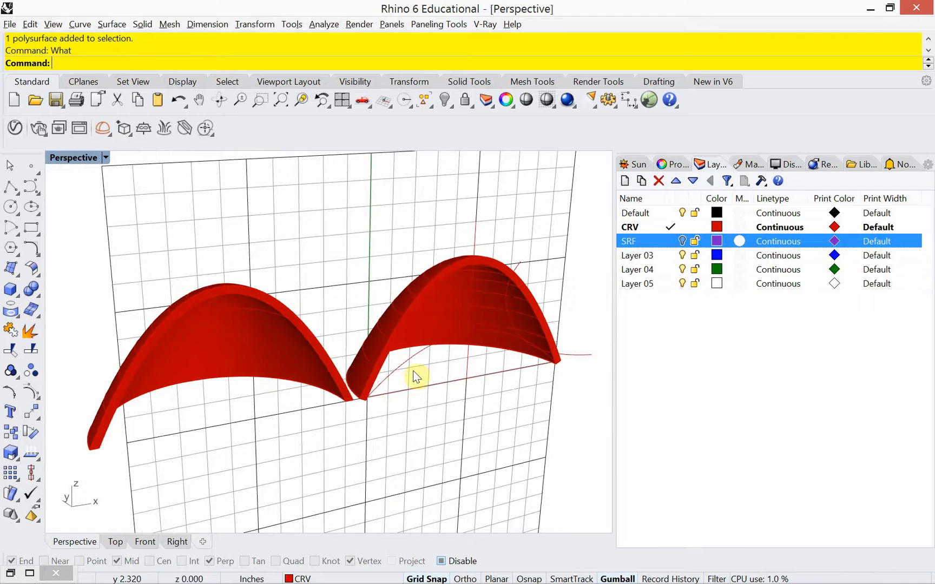
scroll(342, 422, "up", 5)
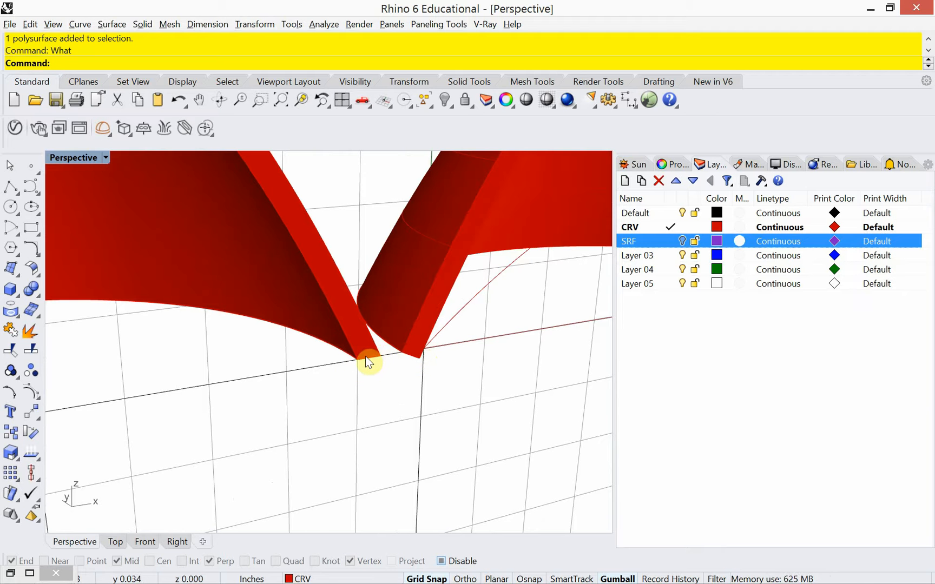
scroll(360, 374, "down", 5)
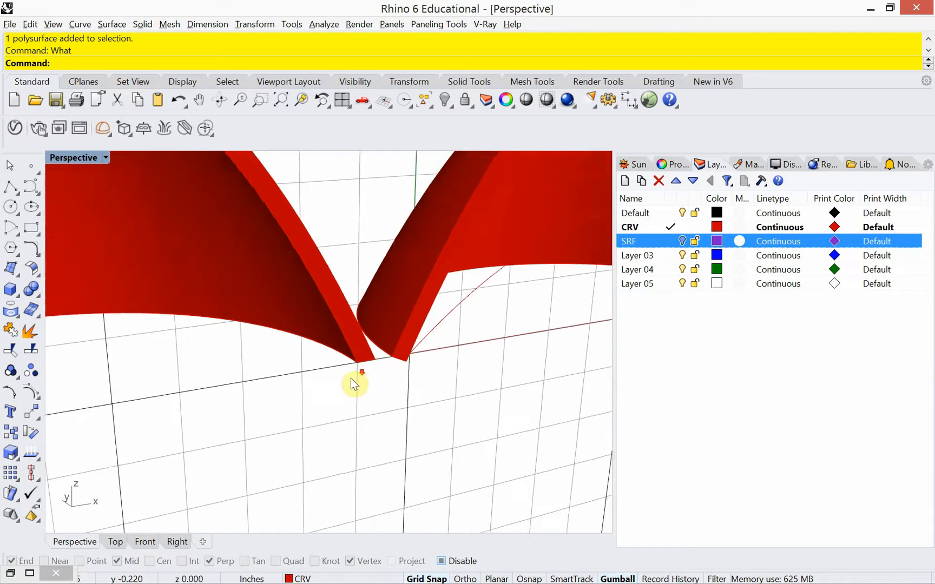
scroll(406, 355, "up", 2)
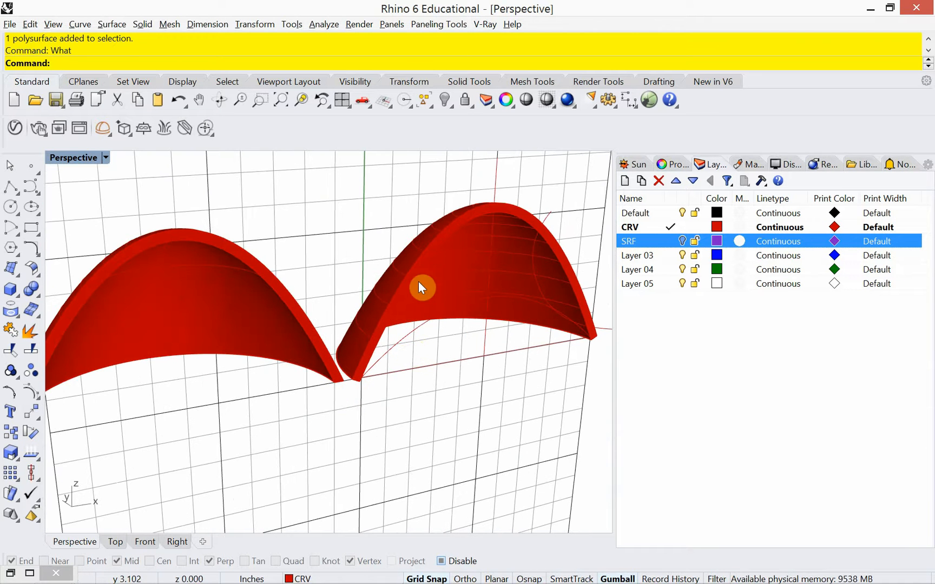
left_click(434, 277)
left_click(232, 322, "shift")
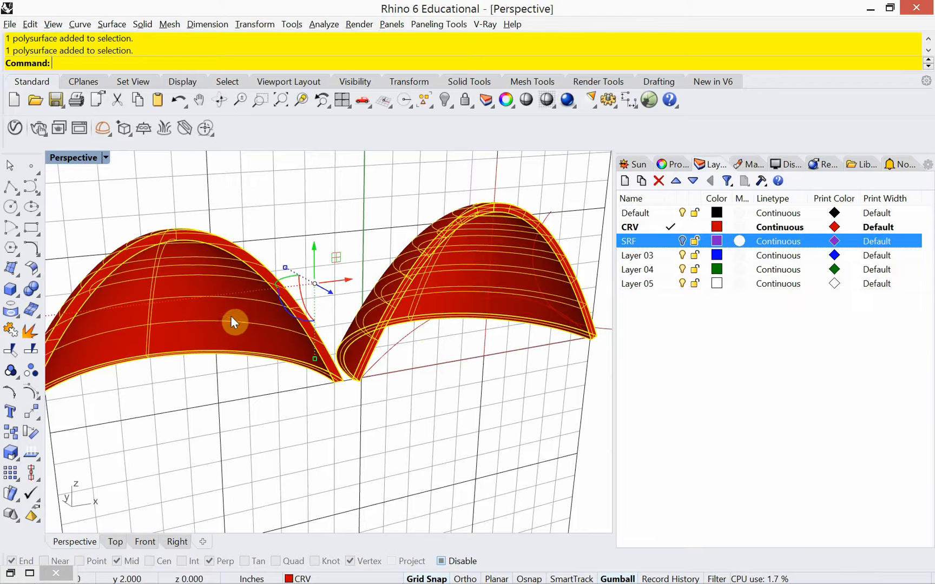
right_click(662, 241)
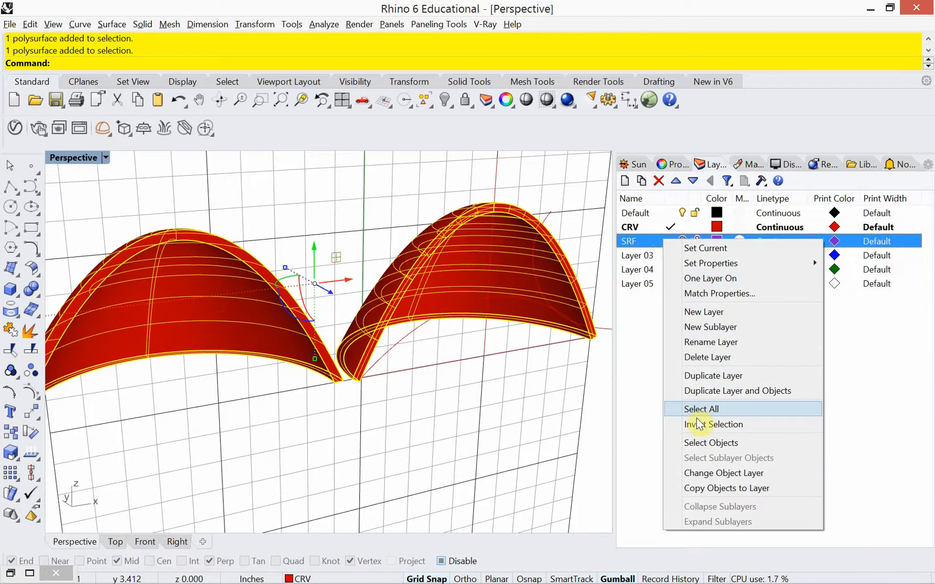
left_click(702, 473)
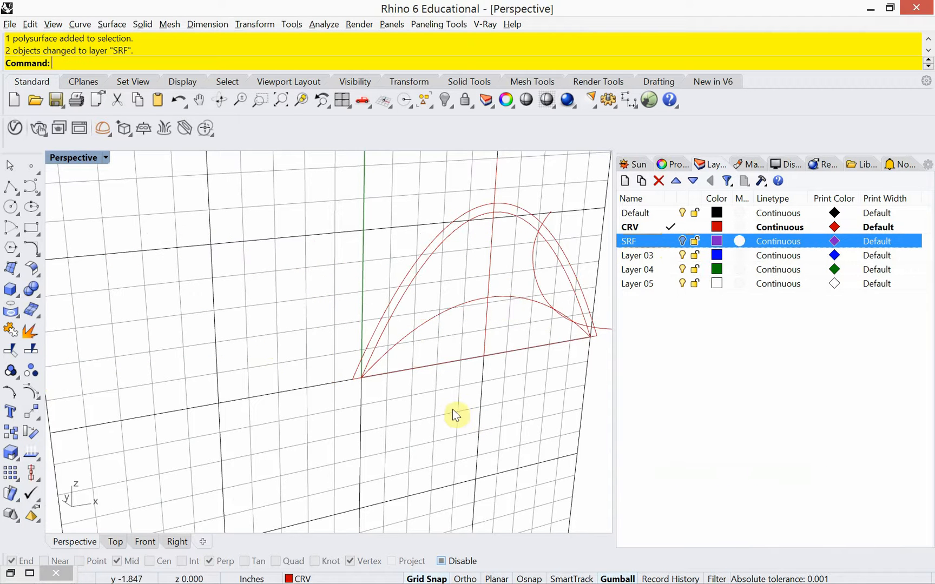
- Switch to the Grasshopper Rhino_Revolve notes and restore that window beside the Rhino viewport to review the topic list
right_click_drag(445, 406, 328, 428, "shift")
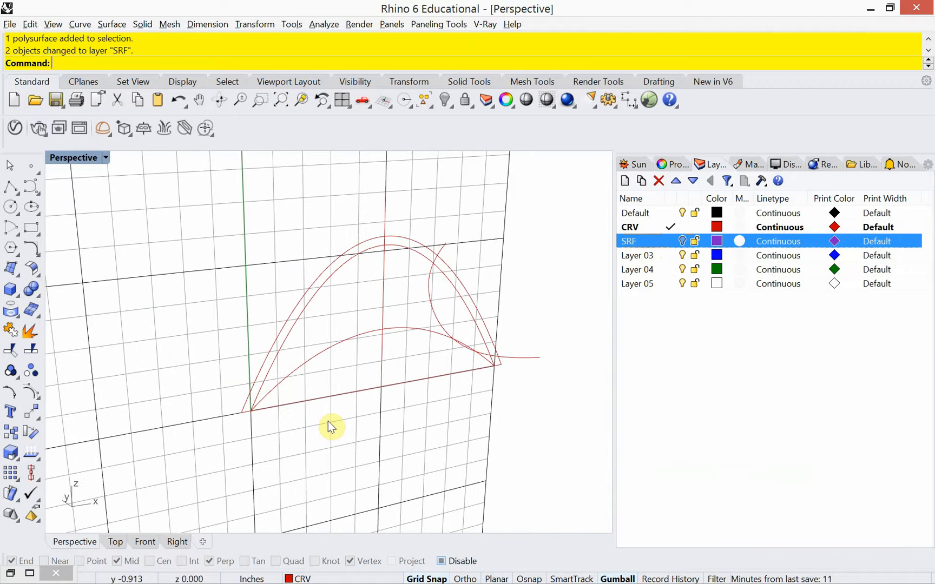
left_click(30, 574)
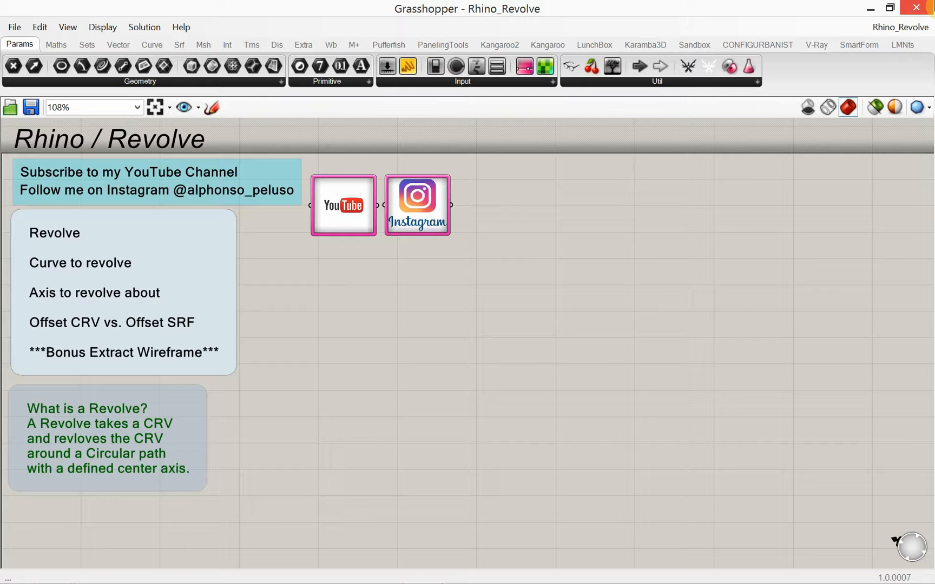
left_click(889, 7)
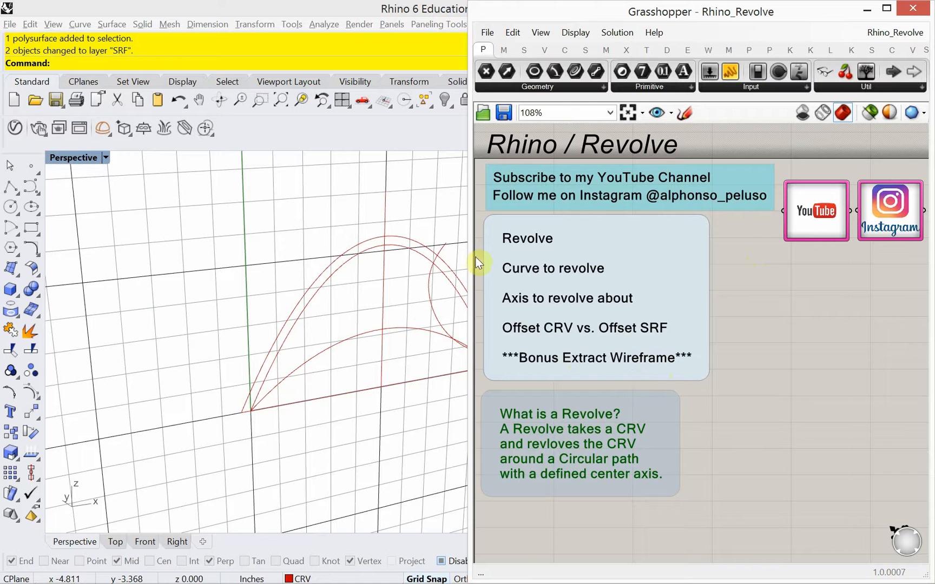
- Draw a rectangular ground plane with the Plane command in Rhino's Top view, extending past the curves on all sides
right_click_drag(241, 427, 180, 433, "shift")
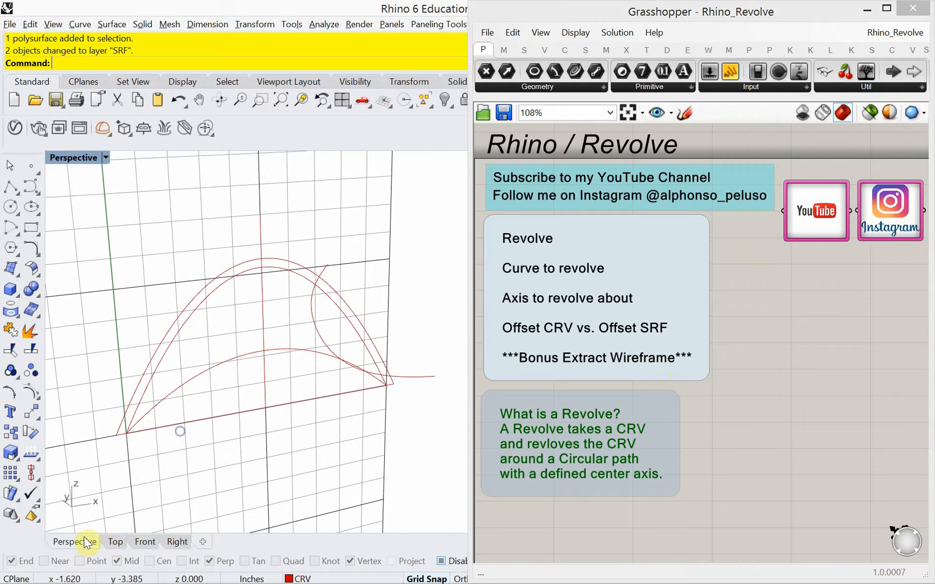
left_click(115, 542)
scroll(278, 377, "up", 5)
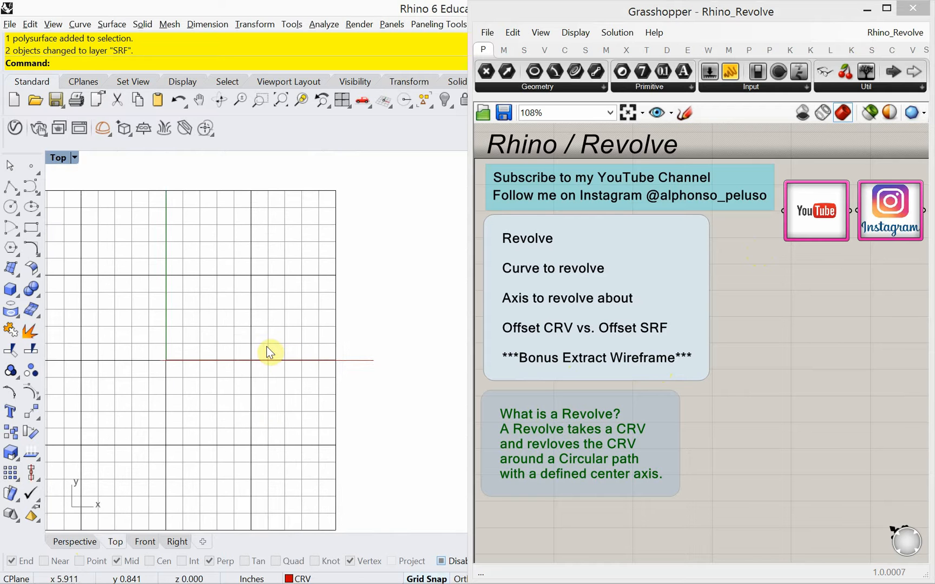
type("Plane")
key("Return")
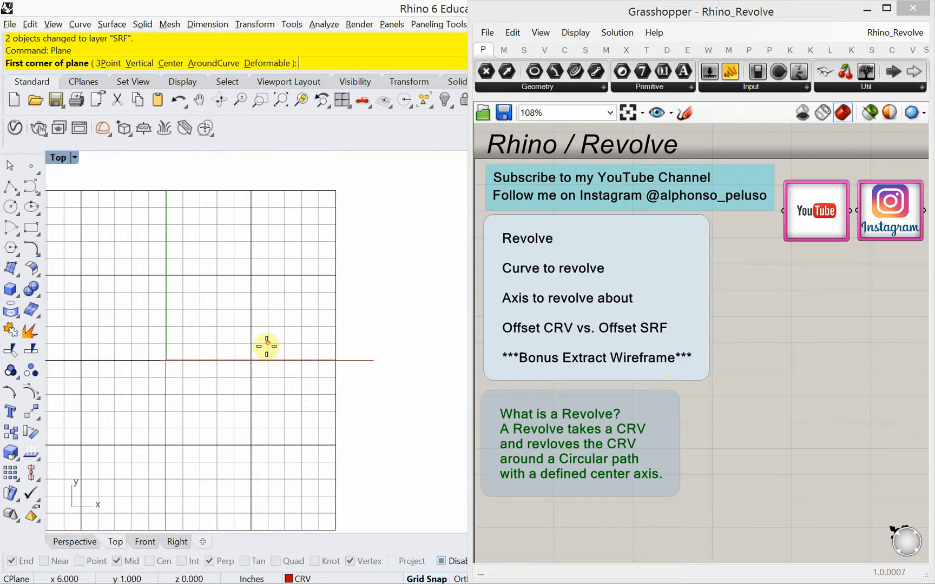
left_click(102, 427)
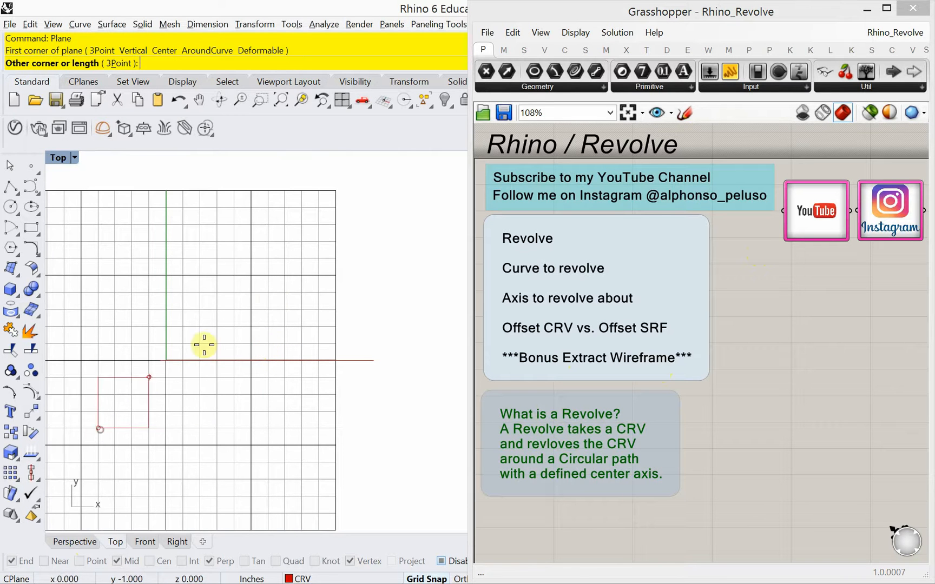
left_click(423, 225)
left_click(75, 542)
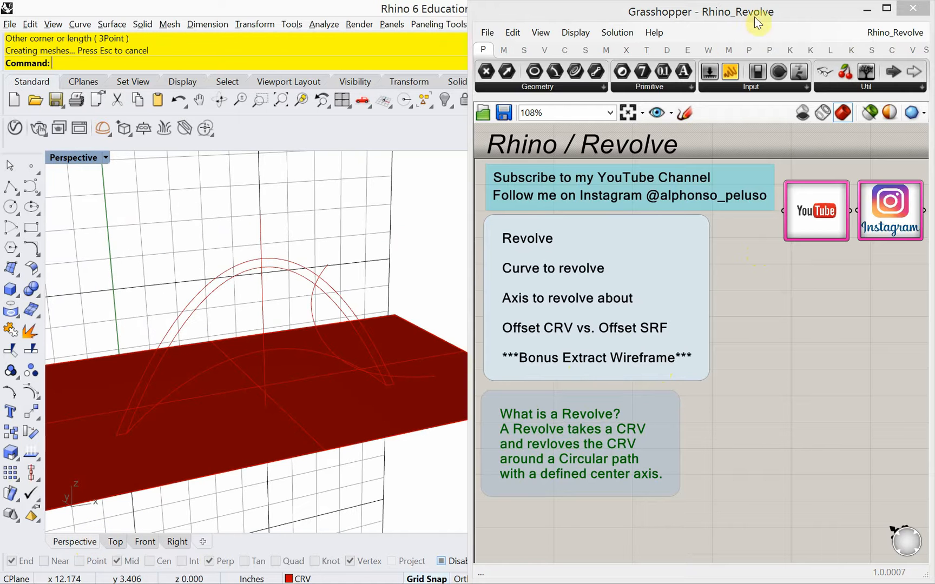
- Minimize the Grasshopper window, move the ground plane to the SRF layer and turn that layer on
left_click(866, 10)
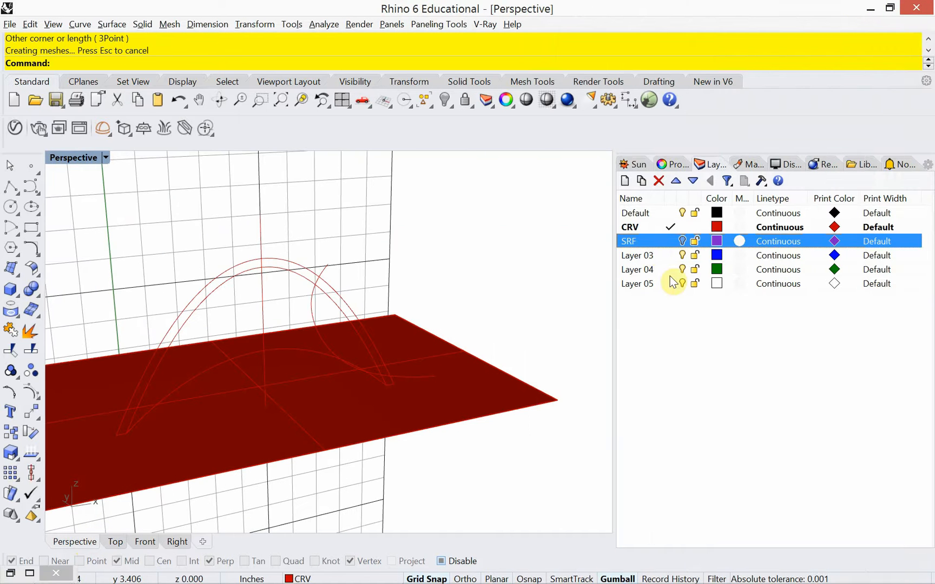
left_click(447, 390)
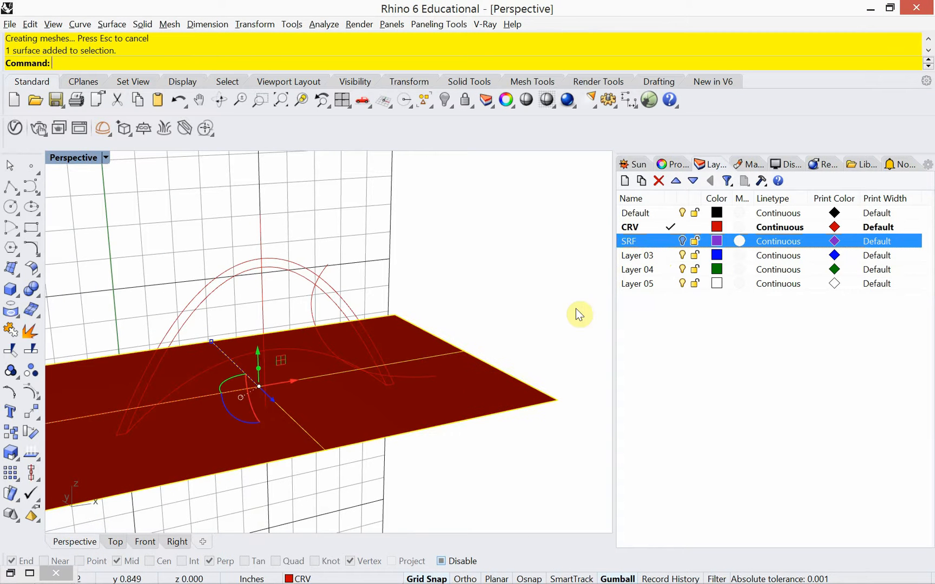
right_click(643, 239)
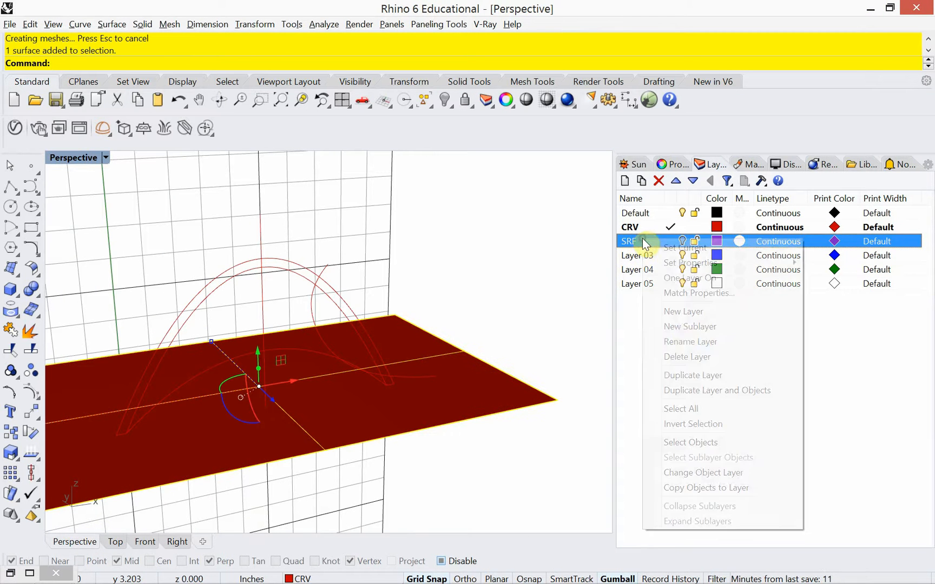
left_click(671, 472)
left_click(683, 241)
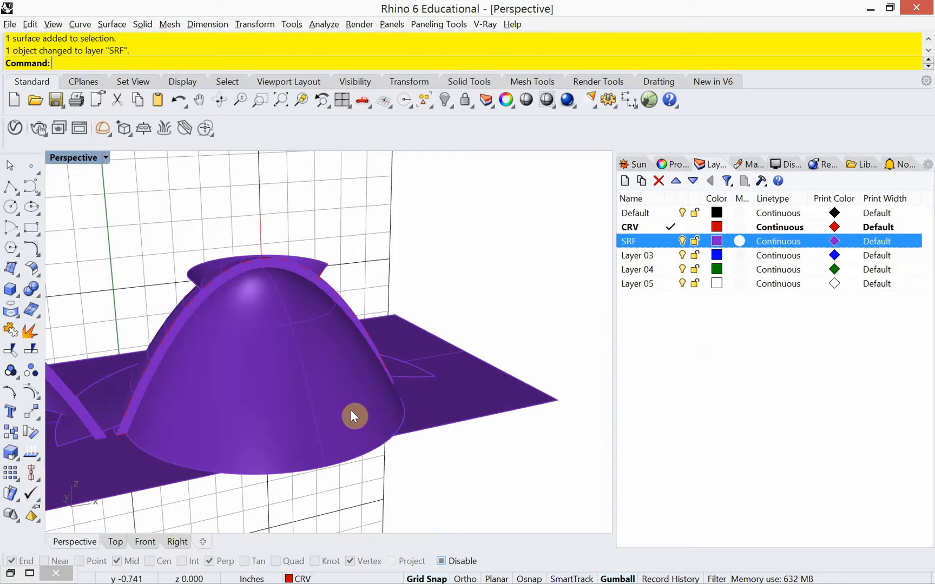
- Delete the tall revolved parabola dome and both thick half domes, keeping the flared surface and the low dome
left_click(325, 407)
key("Delete")
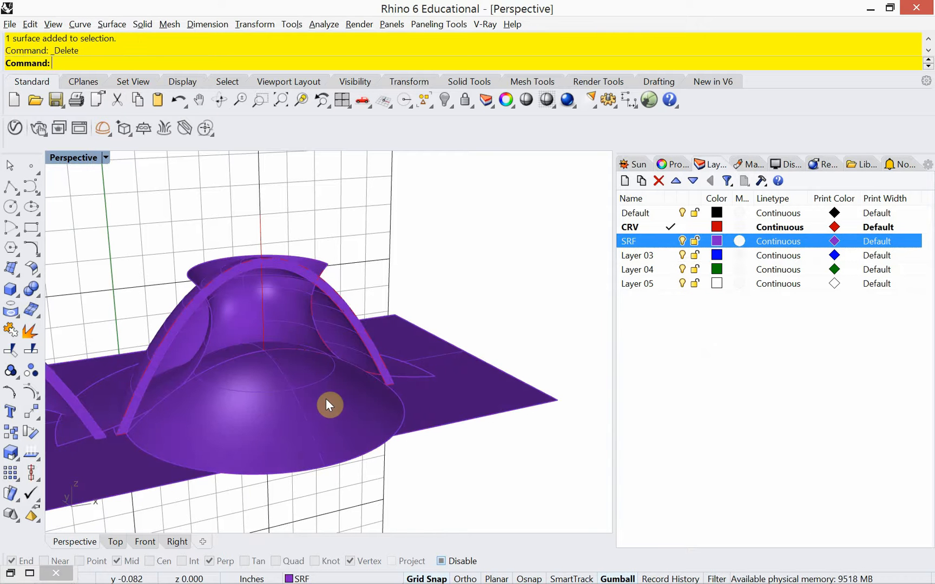
left_click(156, 354)
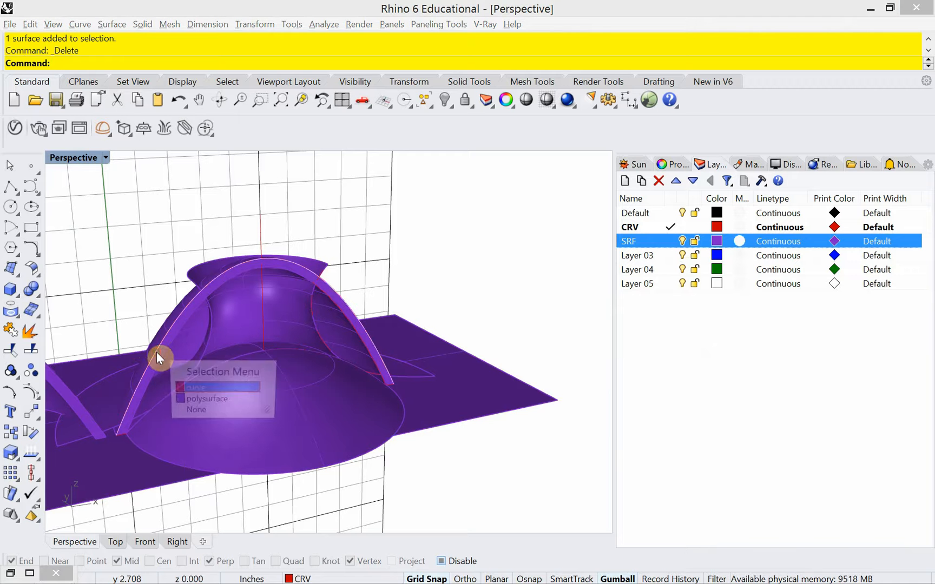
left_click(192, 400)
key("Delete")
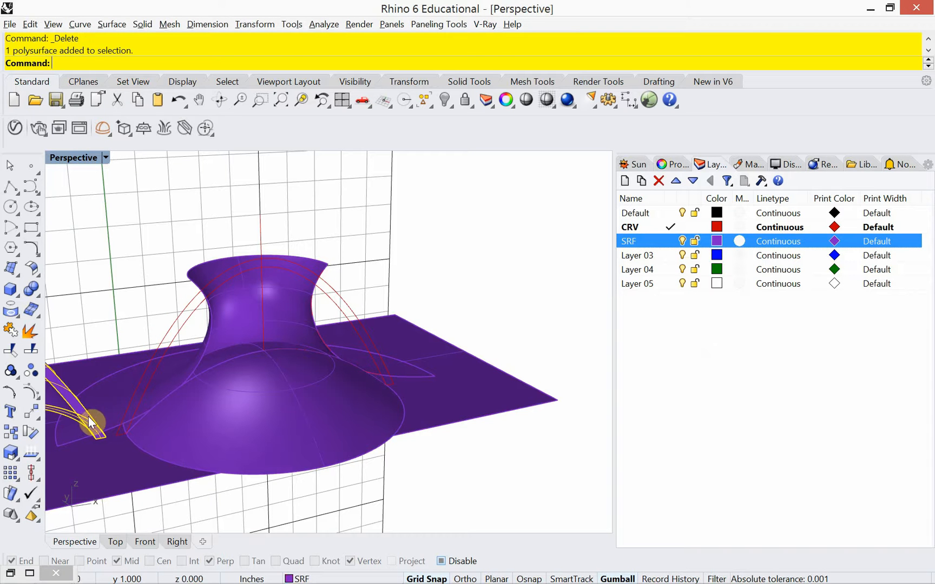
- Make SRF the current layer and turn off the CRV layer
left_click(669, 242)
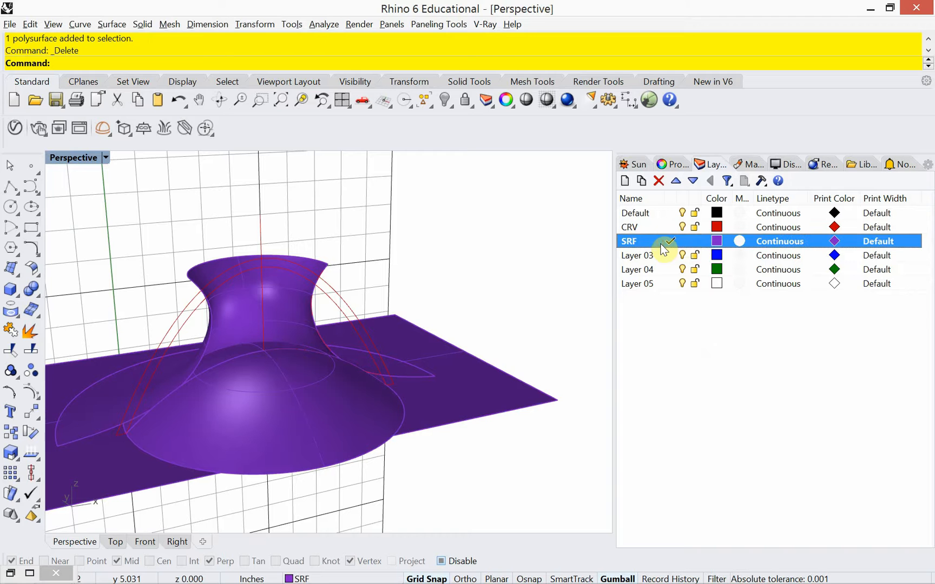
left_click(683, 224)
left_click(683, 226)
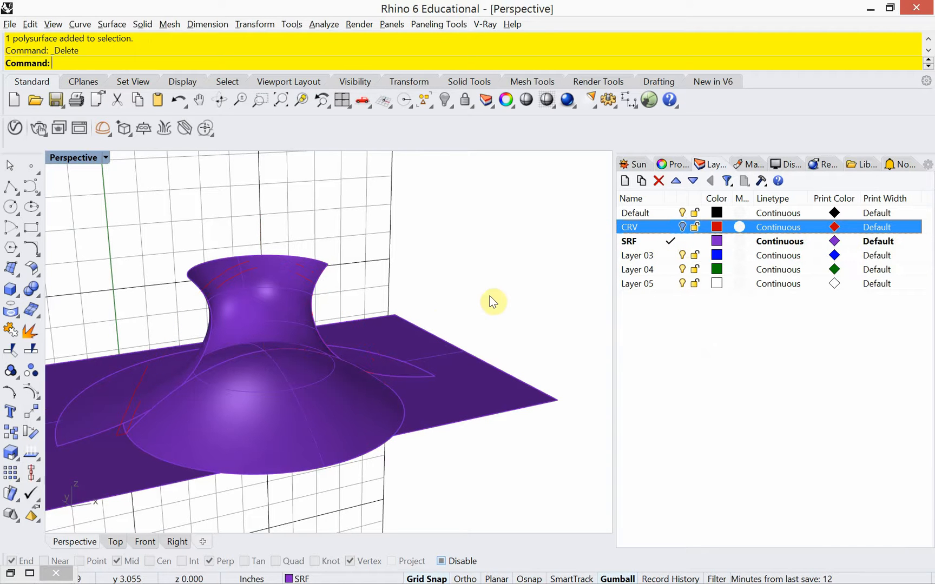
- Turn on the ground plane's control points in the Top view and move its two lower corner points further down
left_click(436, 405)
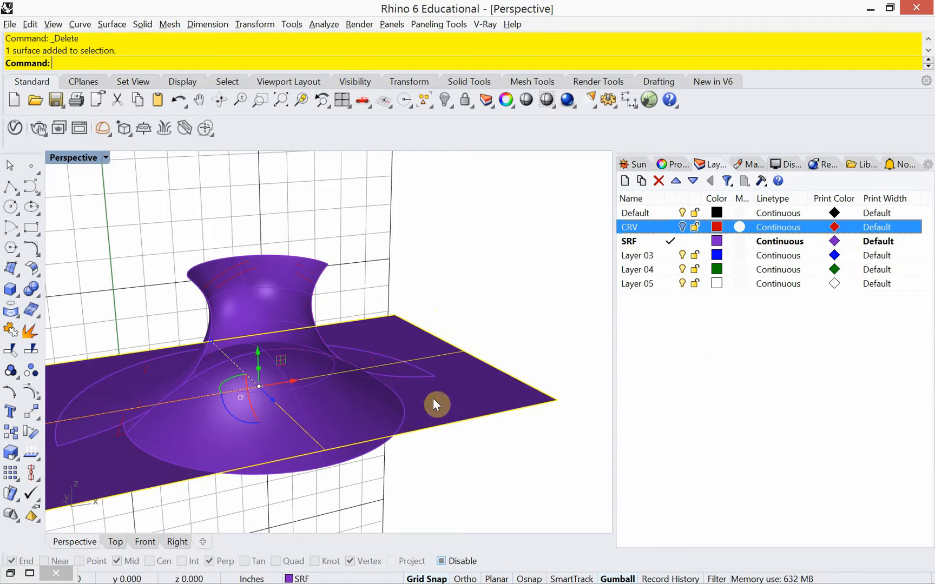
left_click(115, 542)
scroll(249, 439, "down", 2)
right_click_drag(252, 434, 319, 392)
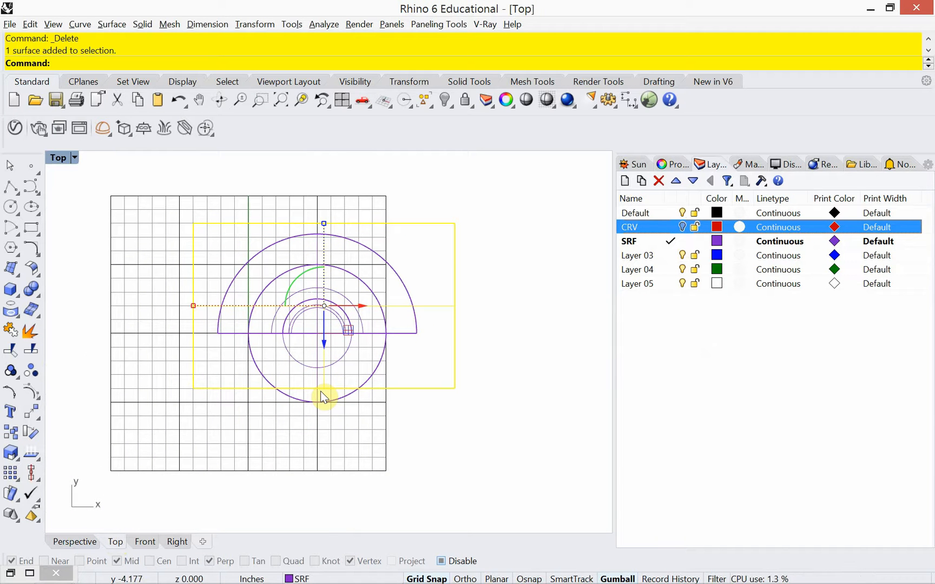
key("F10")
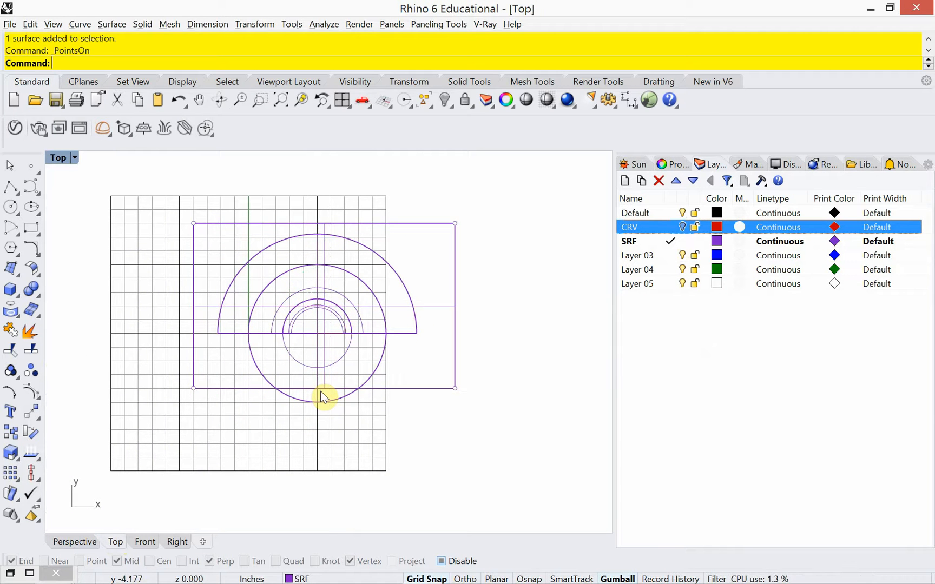
left_click_drag(168, 429, 479, 356)
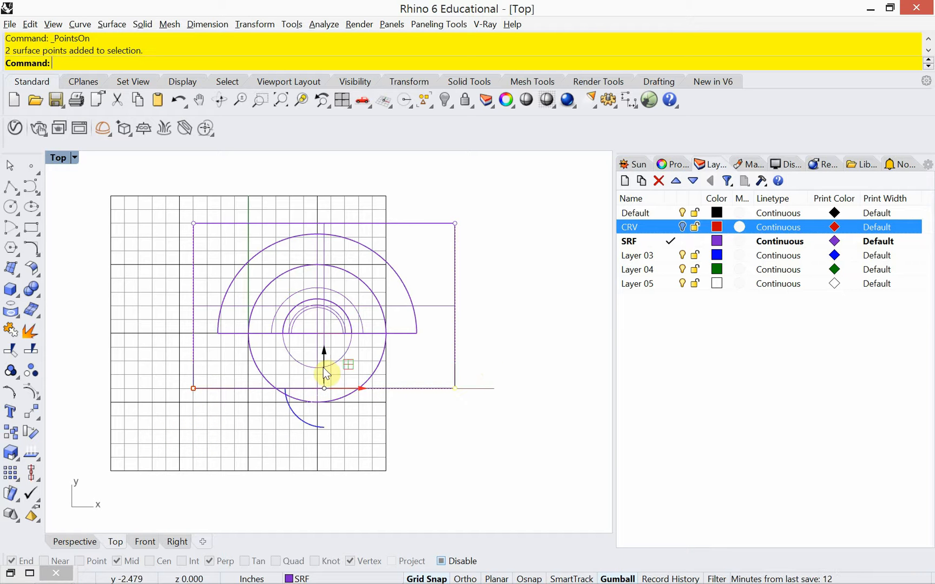
left_click_drag(323, 371, 319, 457)
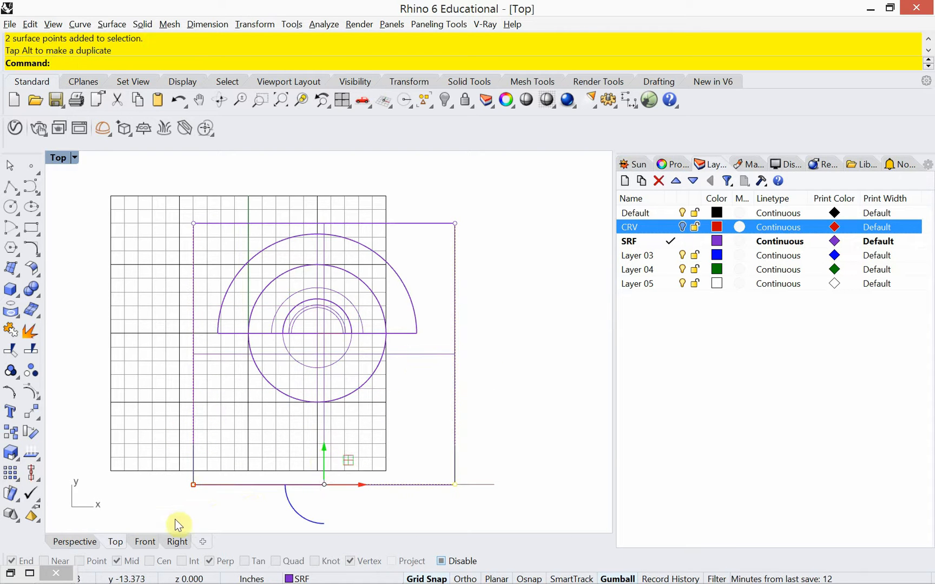
- Move the ground plane's left, right and upper corner points outward to enlarge it around the revolved surfaces, then turn its points off
left_click_drag(151, 523, 204, 196)
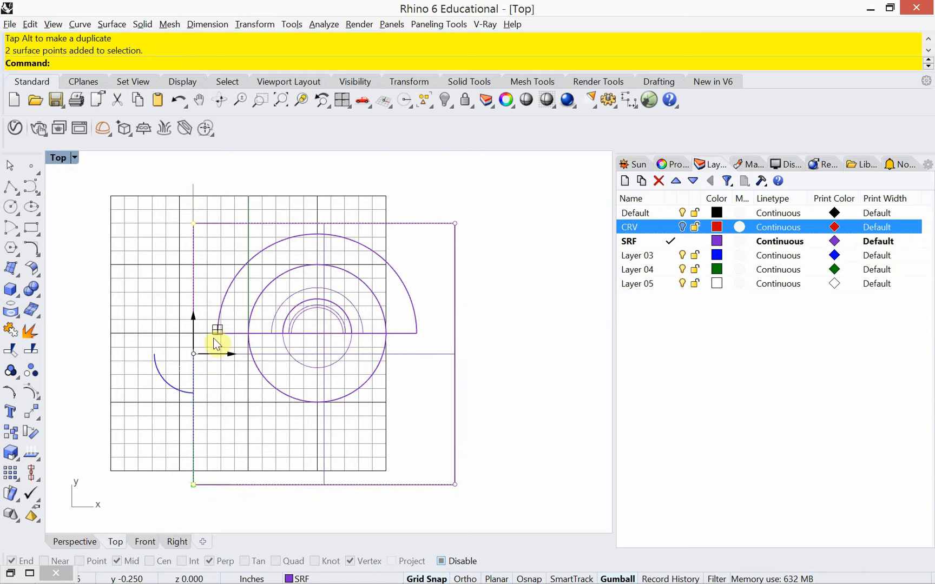
left_click_drag(212, 355, 143, 372)
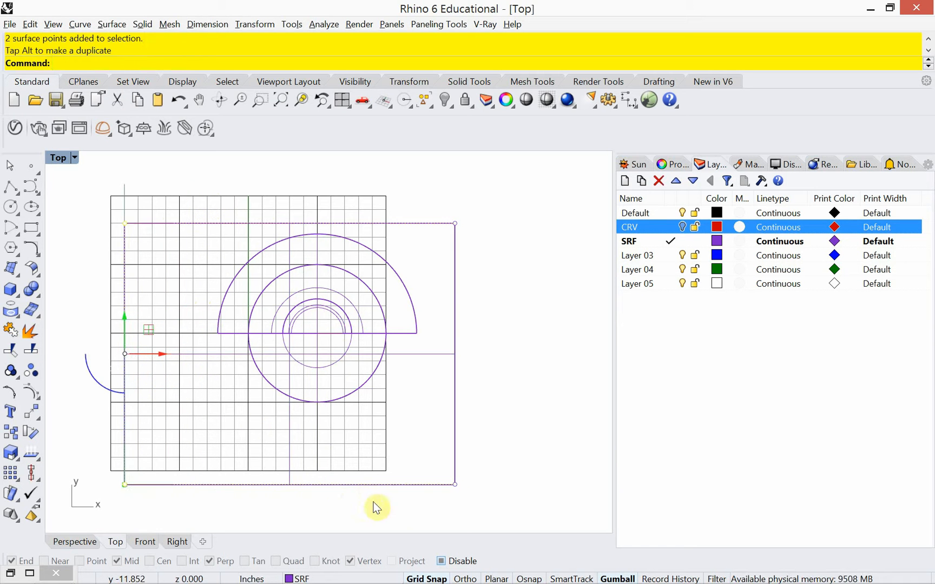
left_click_drag(417, 498, 562, 162)
left_click_drag(468, 361, 522, 360)
left_click_drag(91, 248, 548, 176)
mouse_move(318, 198)
left_mouse_down()
mouse_move(336, 161)
mouse_move(329, 186)
left_mouse_up()
key("Escape")
key("Escape")
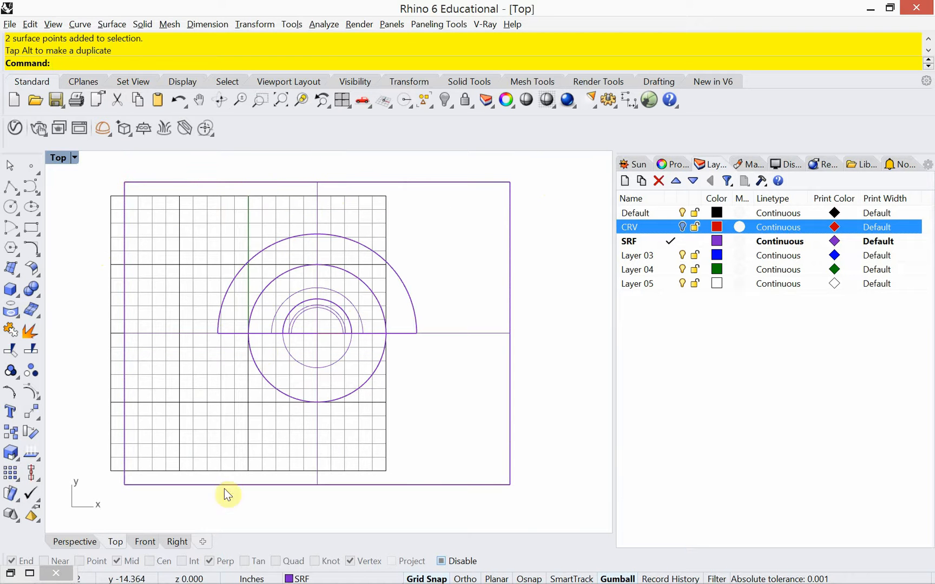
- Preview the surfaces and enlarged ground plane in Rendered mode in the Perspective view, then return to Shaded mode with nothing selected
left_click(78, 543)
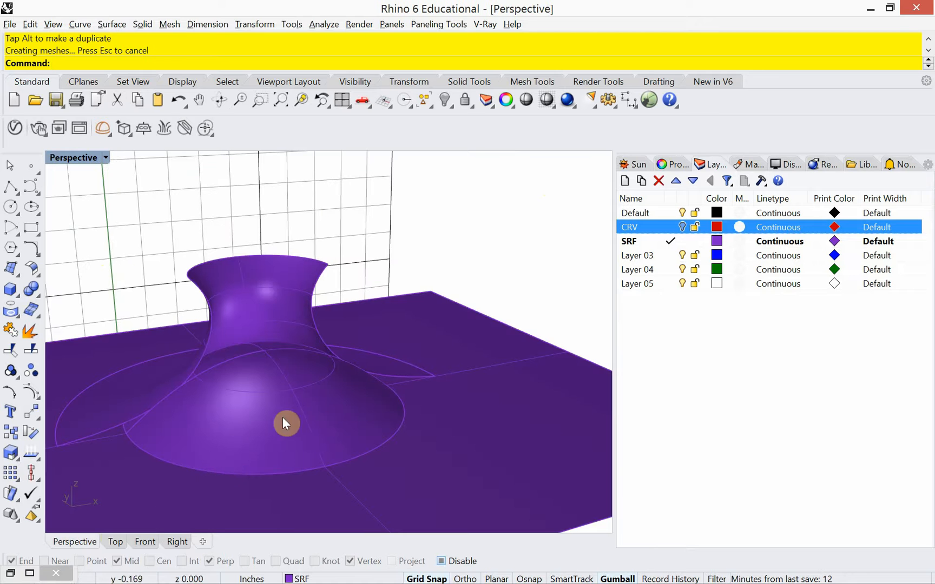
right_click_drag(318, 389, 360, 373, "shift")
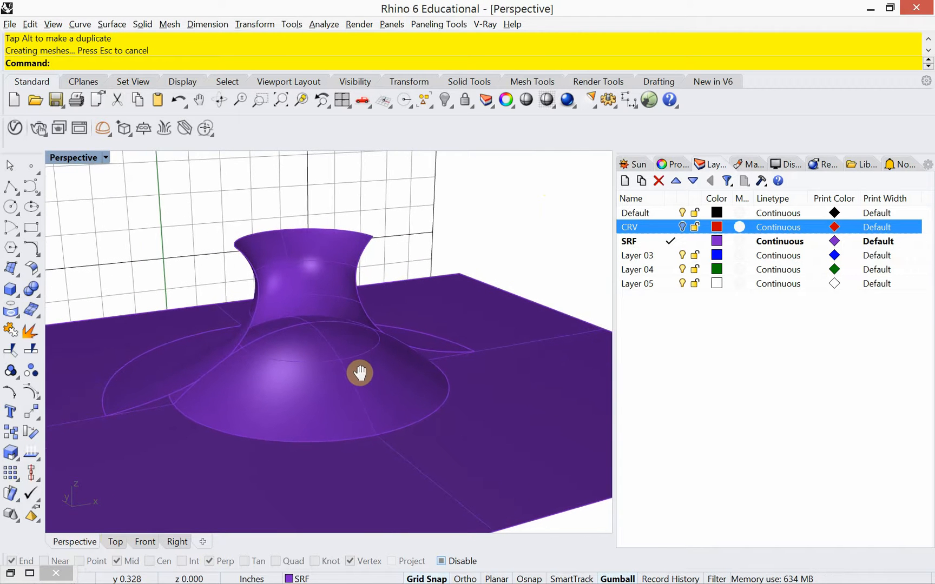
left_click(106, 158)
left_click(134, 173)
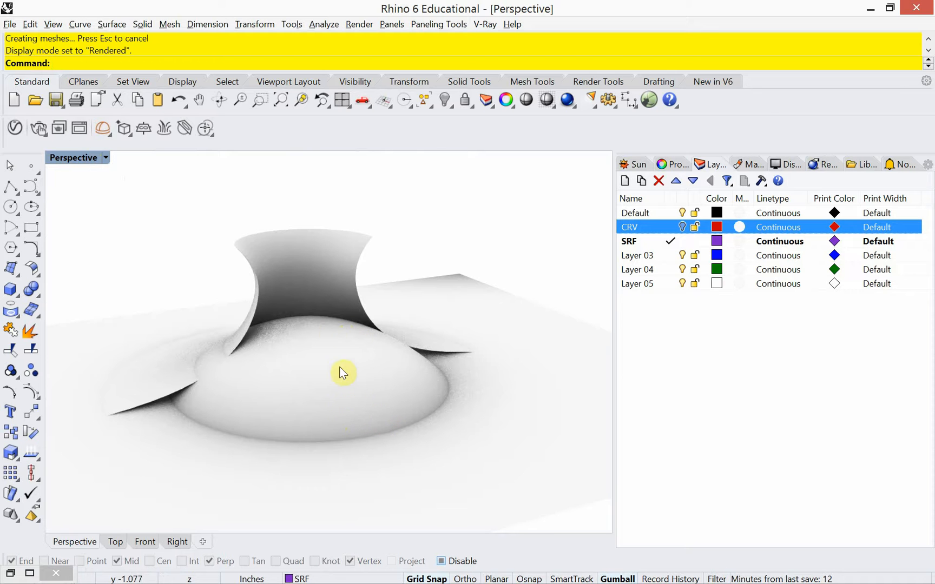
left_click(317, 372)
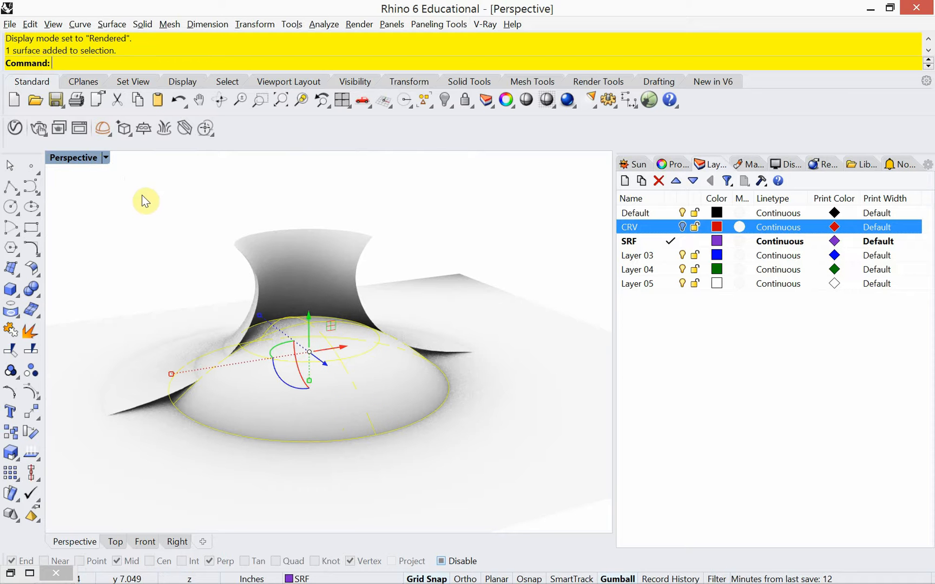
left_click(106, 157)
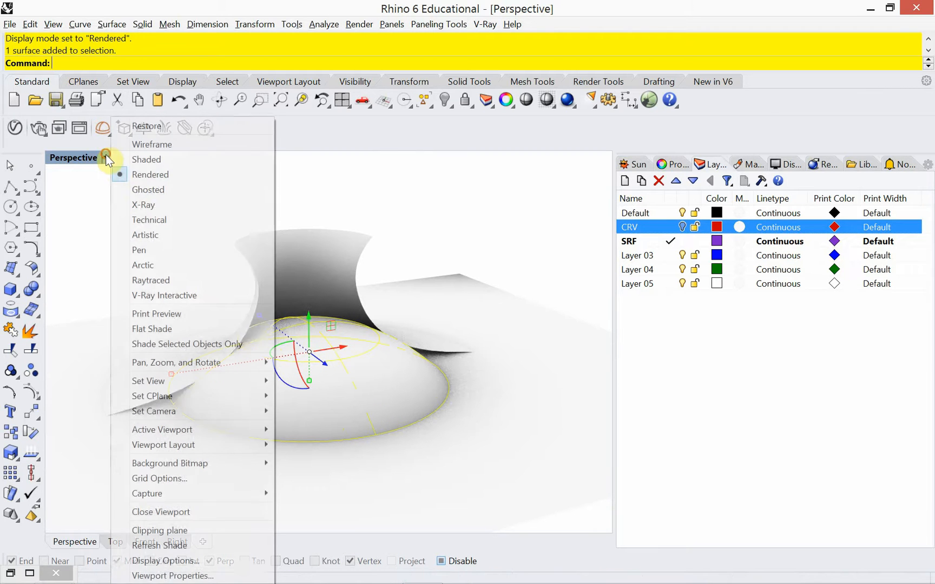
left_click(142, 161)
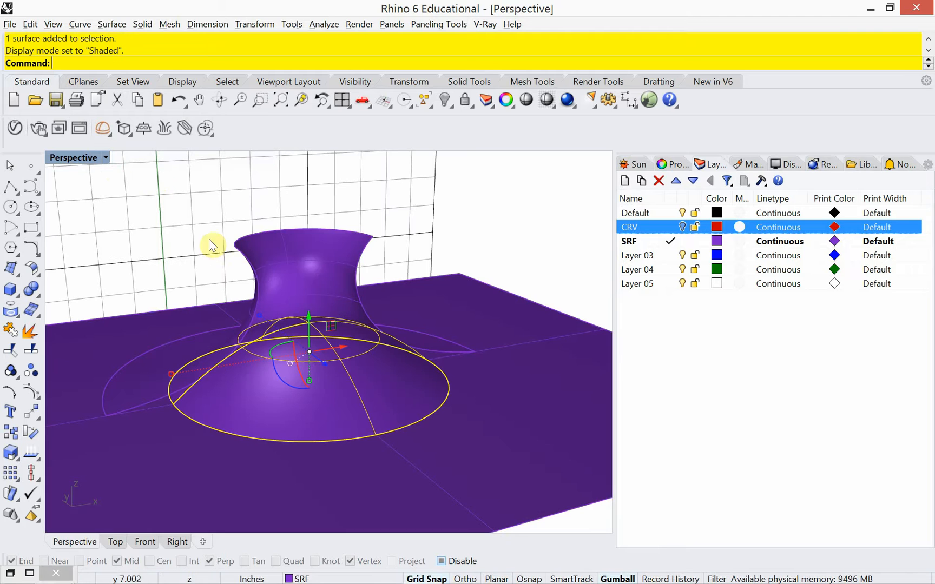
left_click(181, 248)
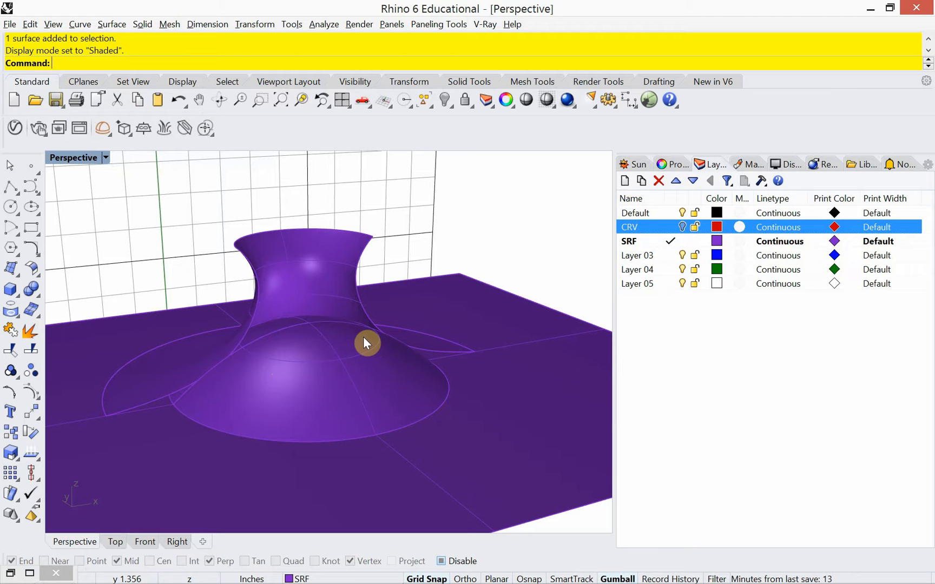
type("ExtractIsocurve")
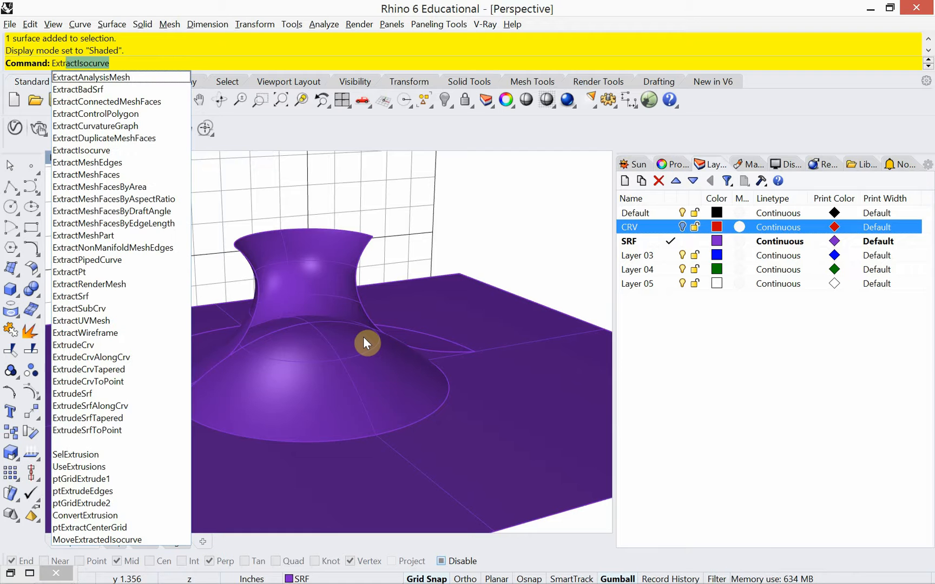
key("Return")
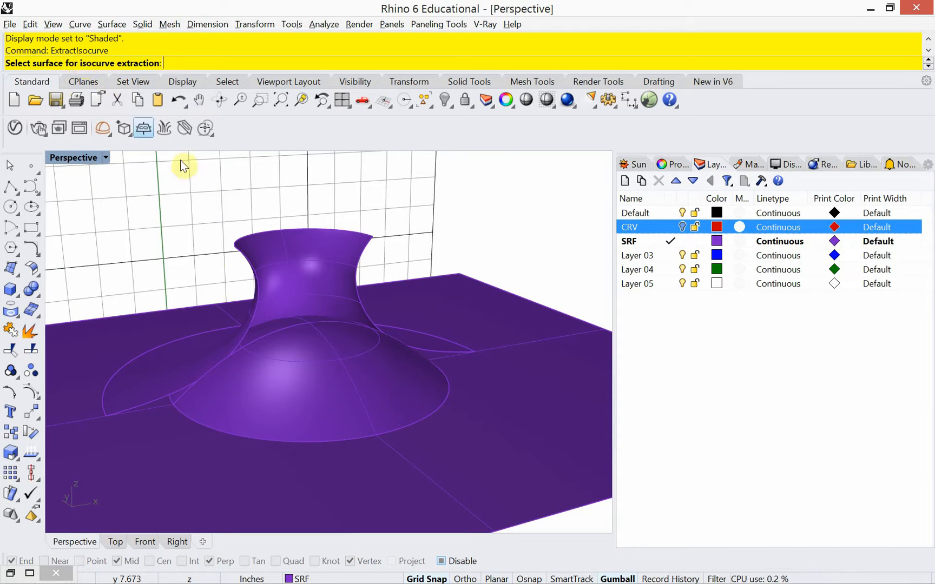
left_click(282, 392)
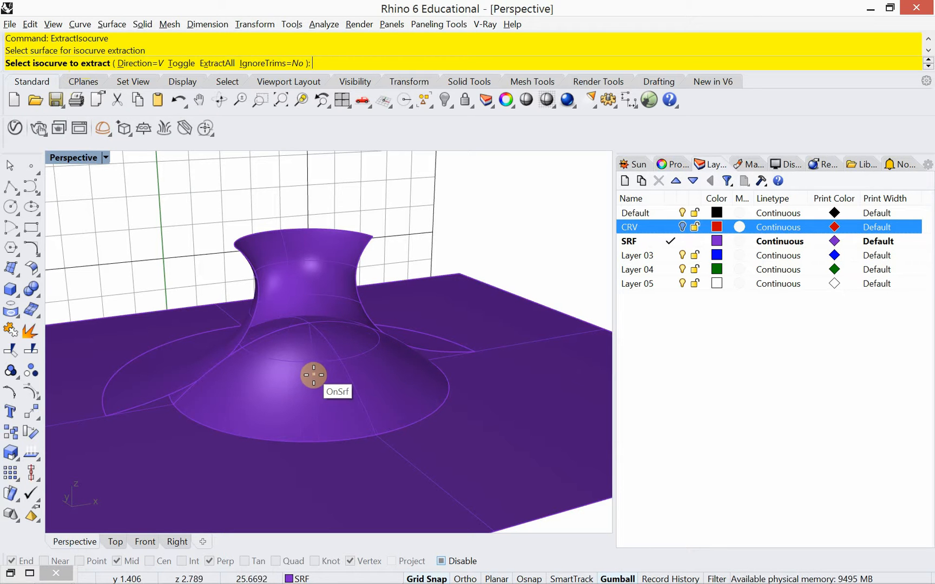
key("Return")
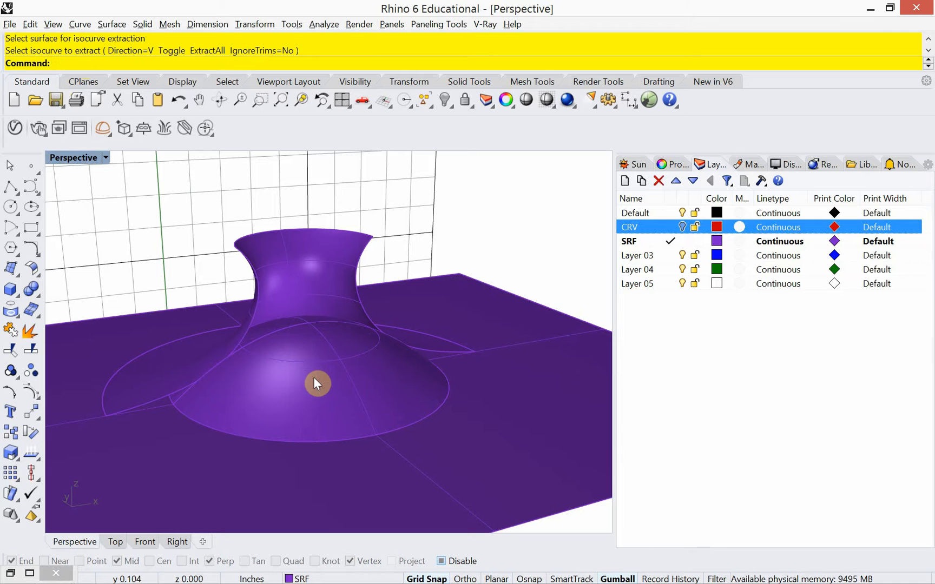
- Extract the low dome's edges and isocurves as curves with the ExtractWireframe command
key("Up")
type("ract")
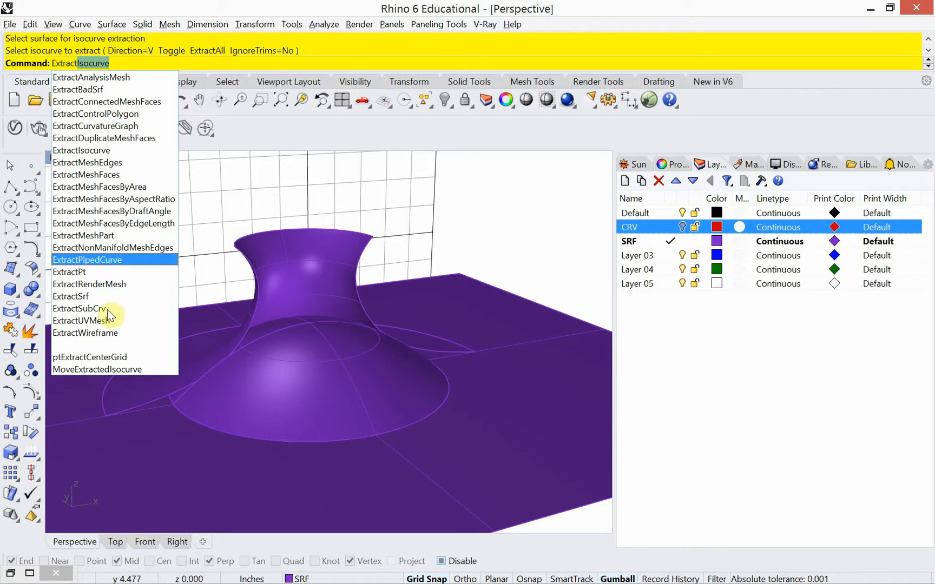
left_click(97, 333)
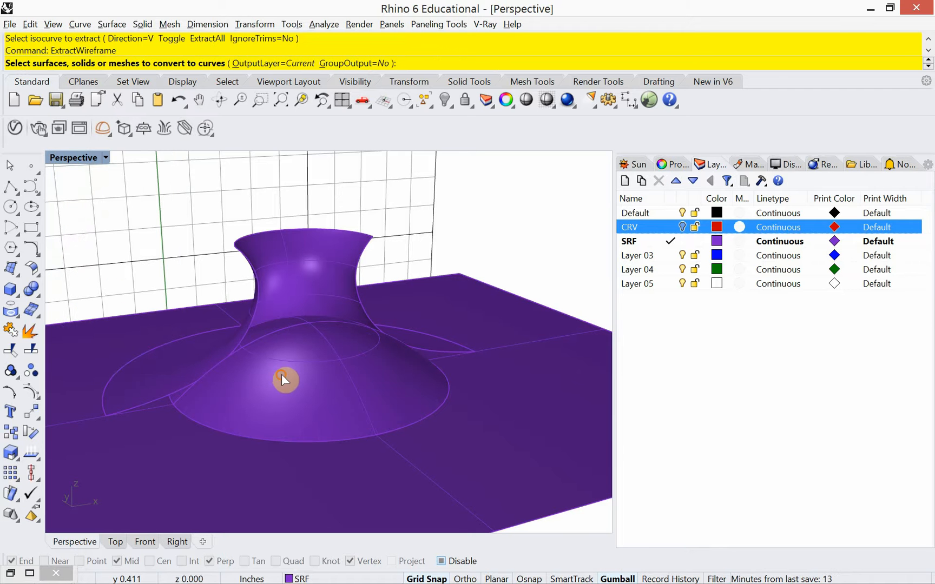
left_click(377, 346)
key("Return")
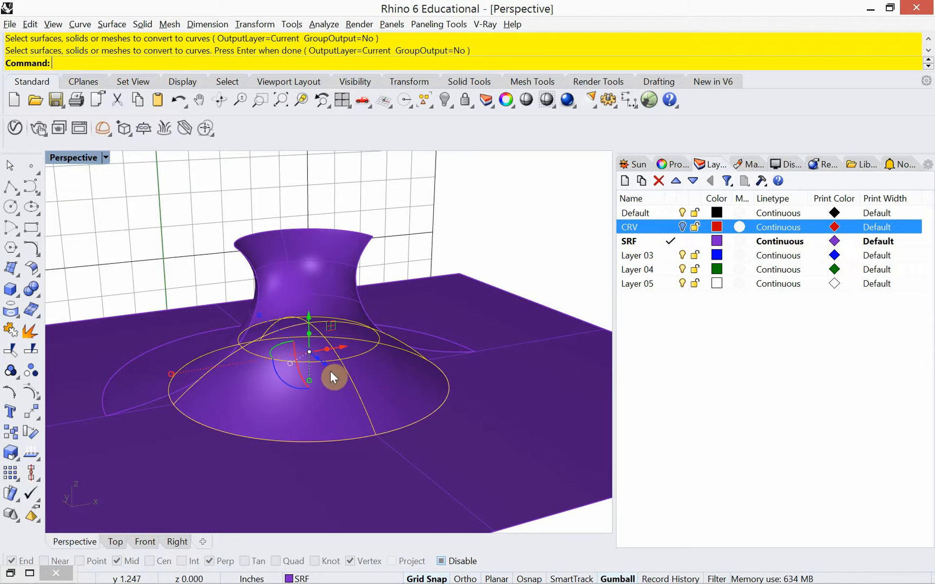
- Rename Layer 03 to Heavy, make it current, and move the extracted wireframe curves onto it
double_click(637, 257)
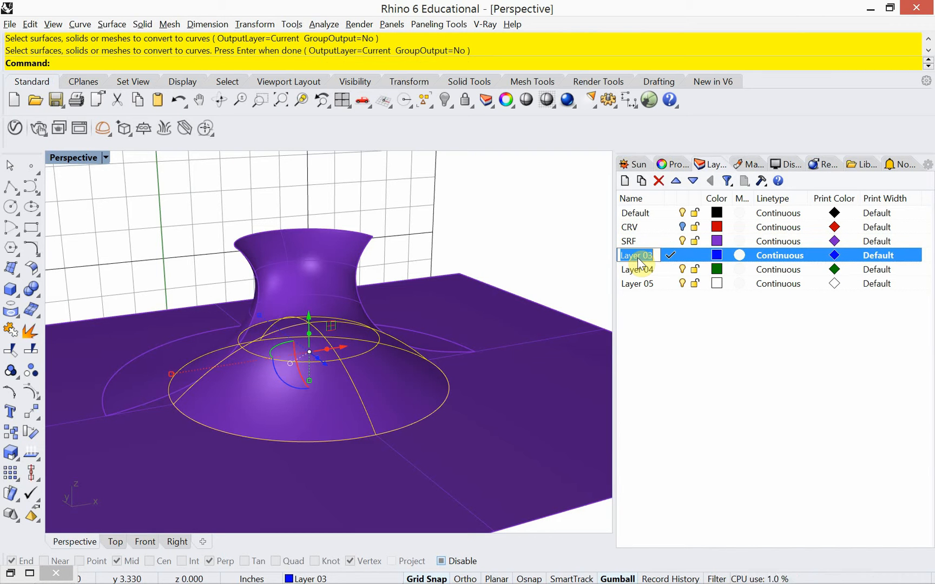
type("Heavy")
key("Return")
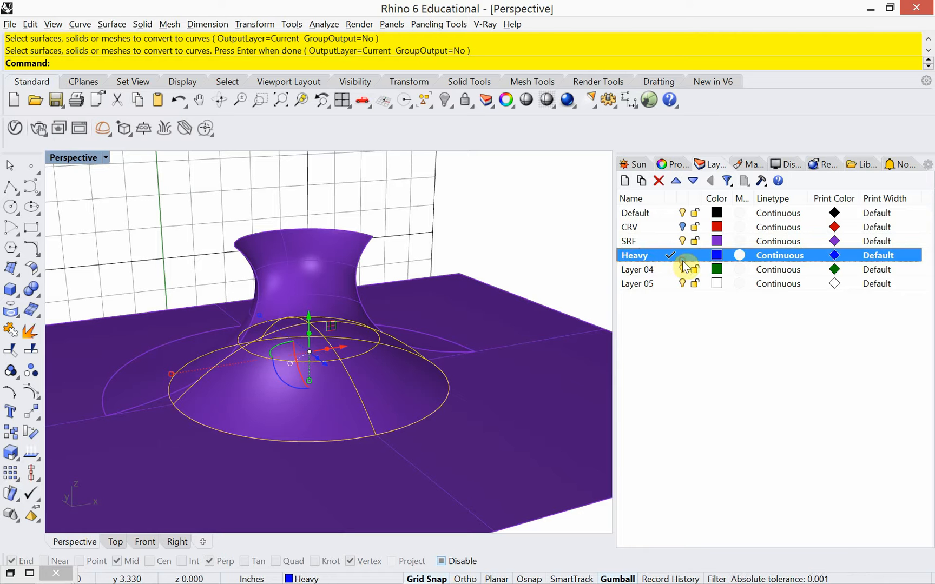
right_click(686, 259)
left_click(713, 493)
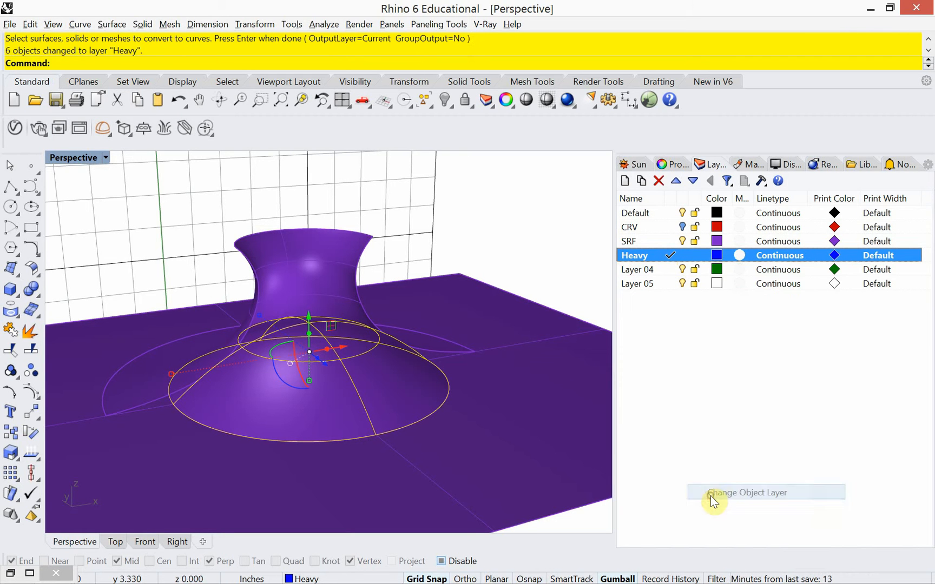
left_click(566, 266)
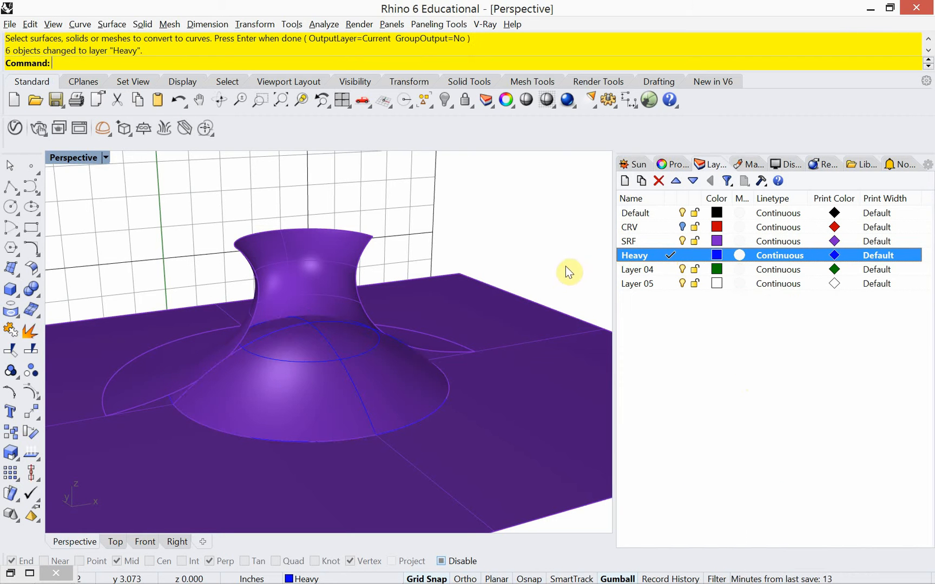
- Display the Perspective view in Rendered mode and set the Heavy layer's print color to black
left_click(107, 157)
left_click(140, 174)
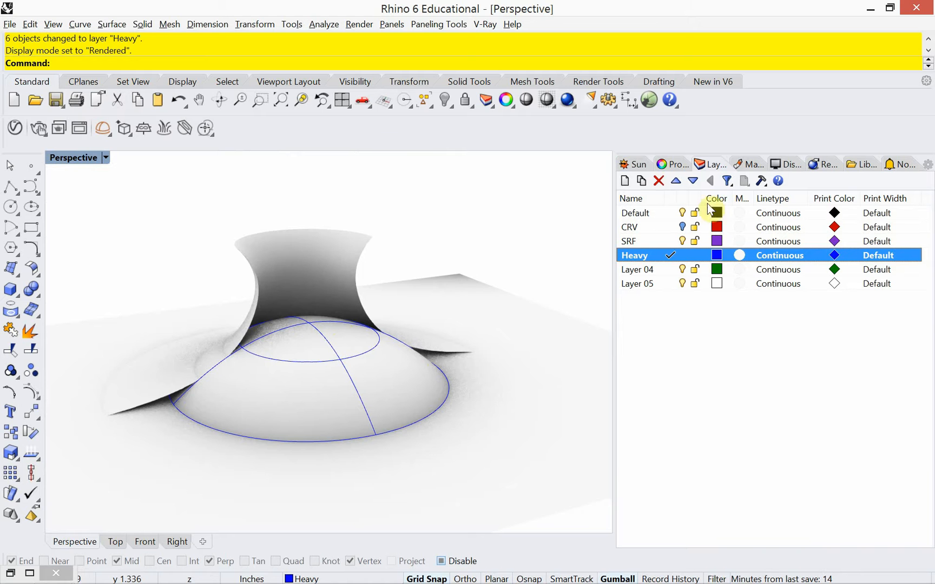
left_click(834, 254)
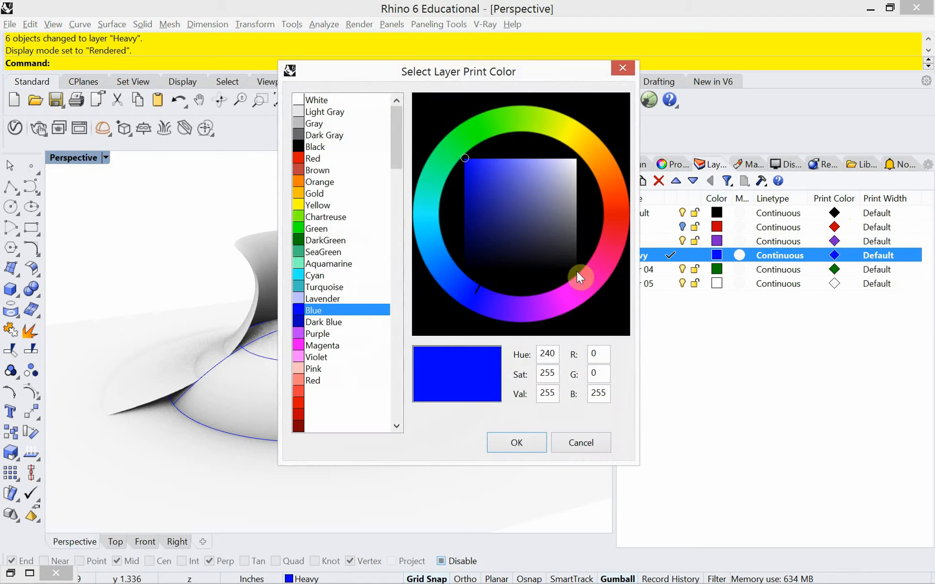
left_click(321, 151)
left_click(512, 443)
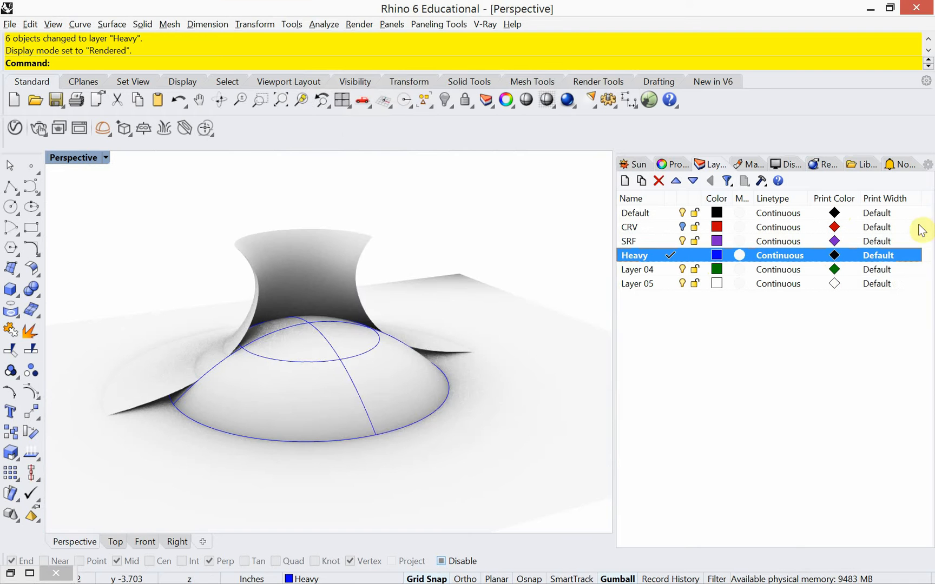
- Set the Heavy layer's print width to 0.35 mm
left_click(879, 256)
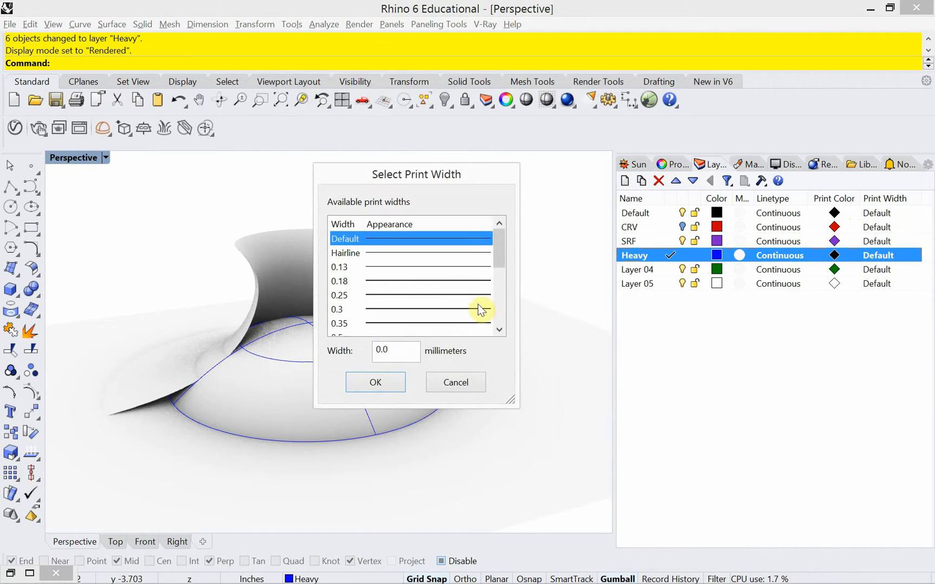
left_click_drag(499, 264, 497, 282)
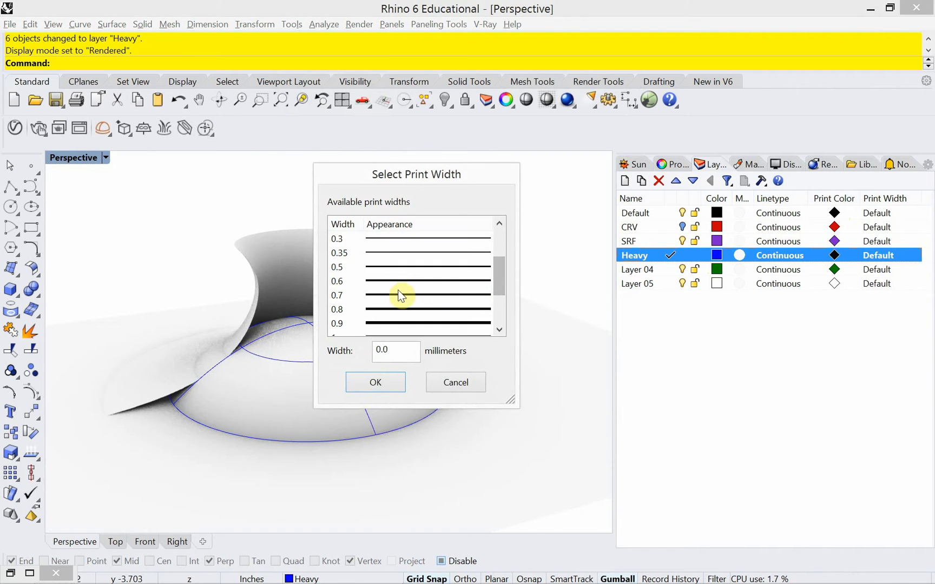
left_click(386, 252)
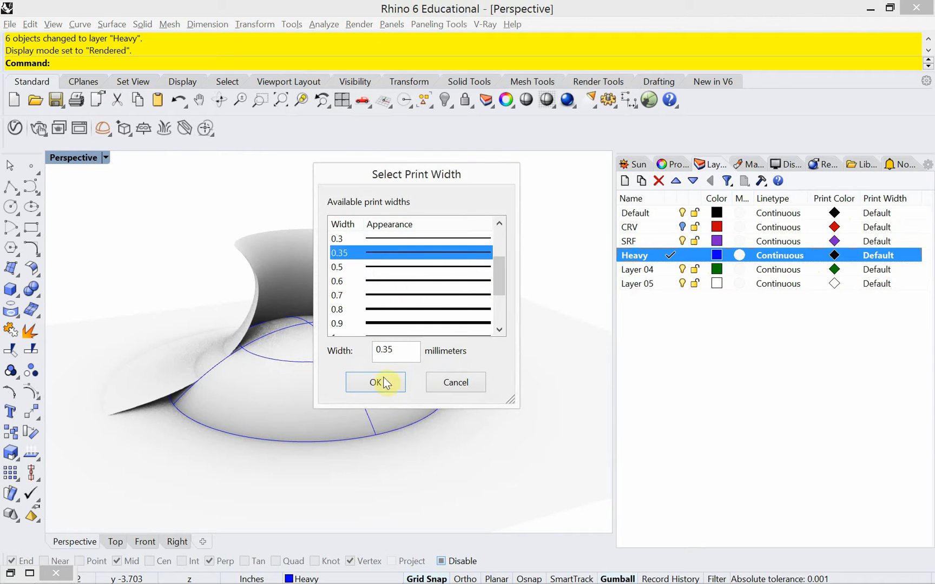
left_click(381, 382)
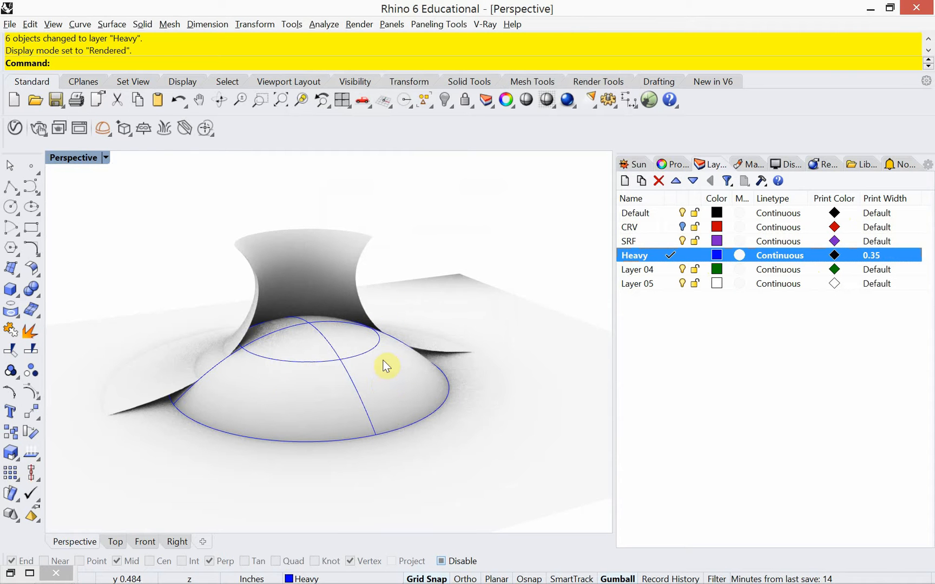
- Turn on PrintDisplay for the model viewports, keeping the color set to Print and the thickness at 40
type("P")
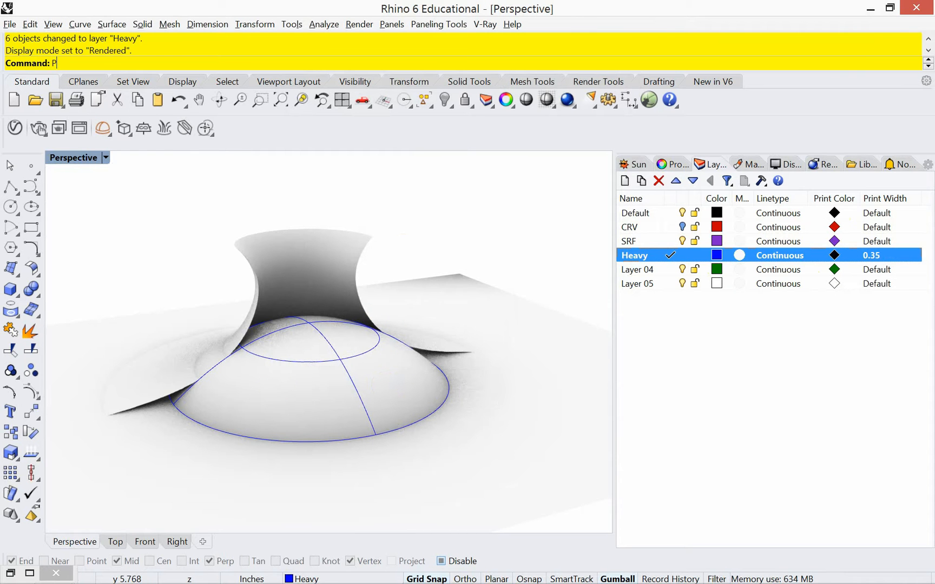
type("rint")
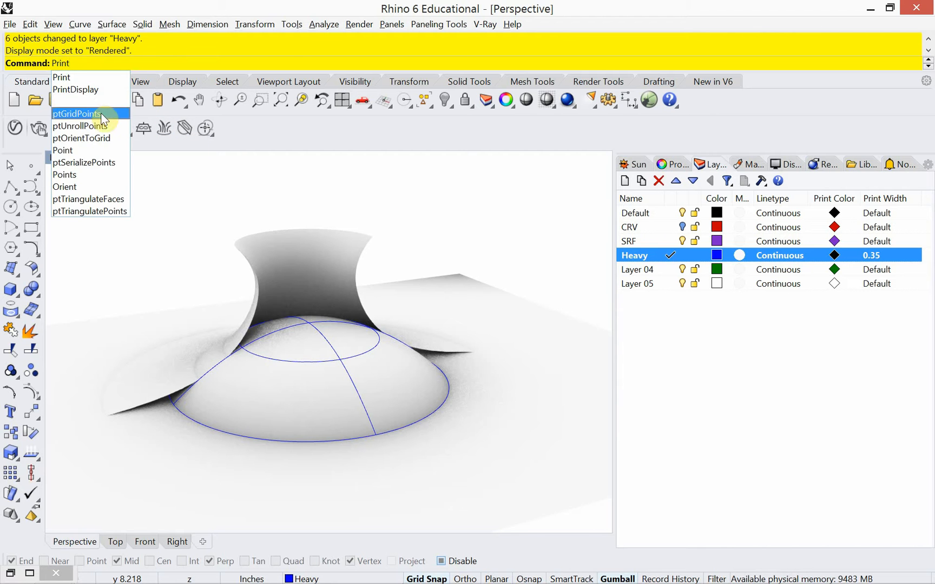
left_click(92, 90)
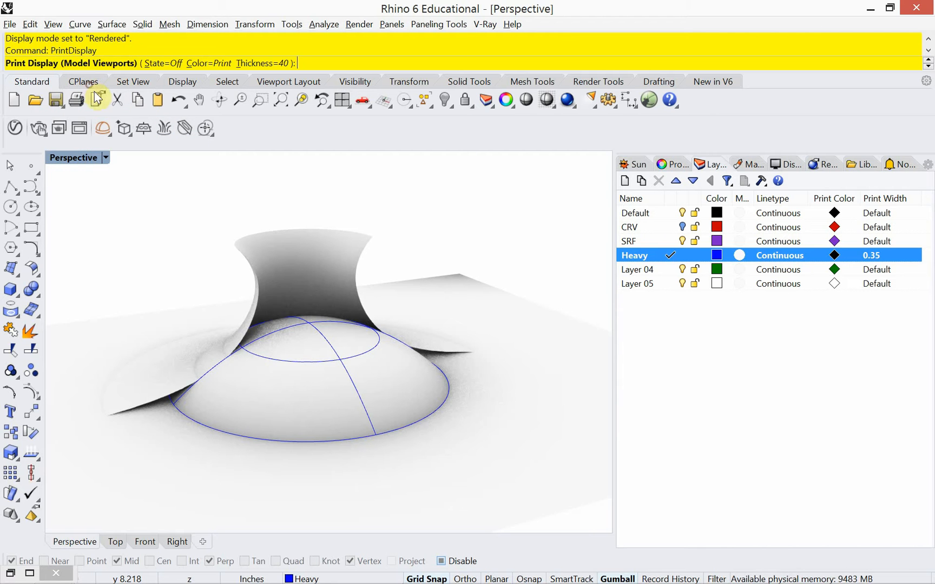
left_click(157, 64)
left_click(69, 64)
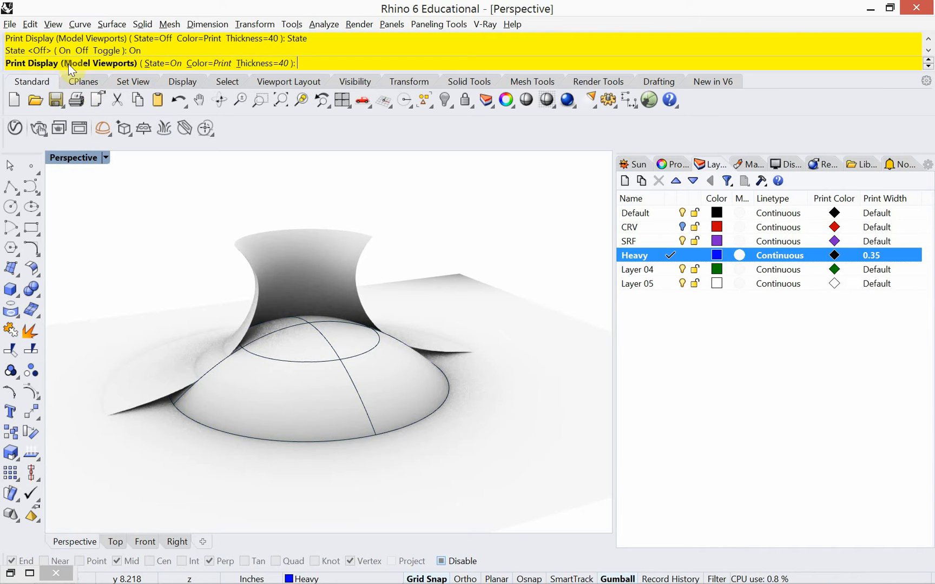
key("Return")
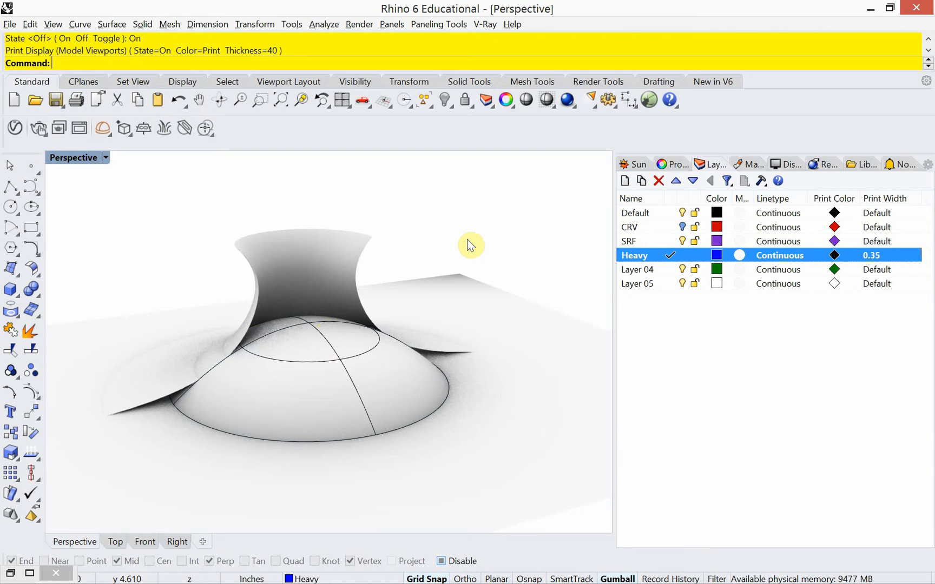
- Preview the Perspective view's print setup with vector output and with raster output, and close the setup without printing
key("ctrl+p")
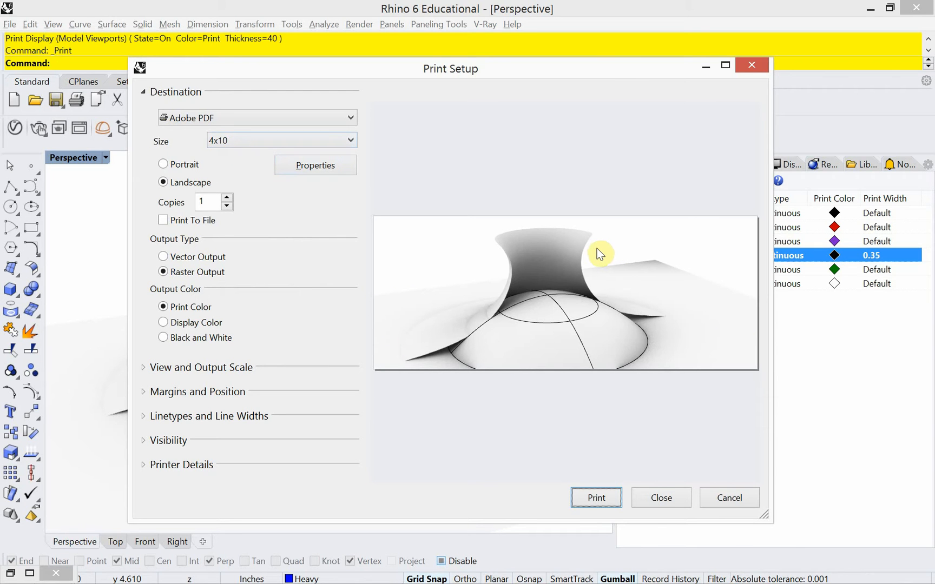
left_click(168, 256)
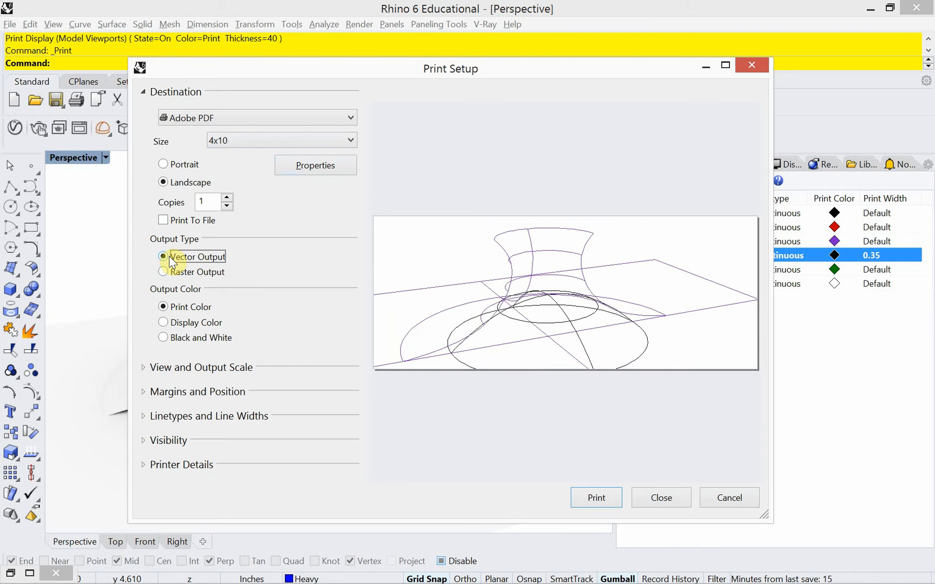
left_click(177, 272)
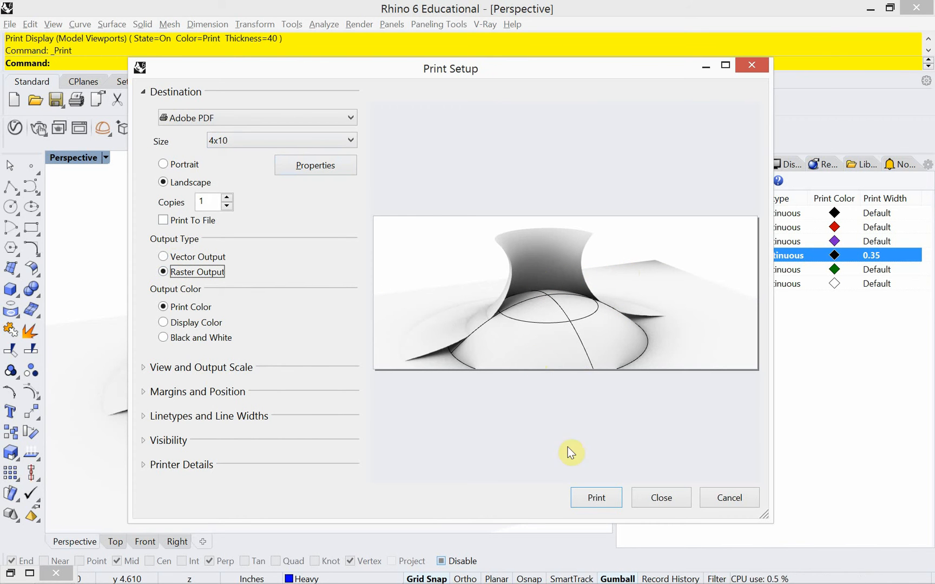
left_click(661, 498)
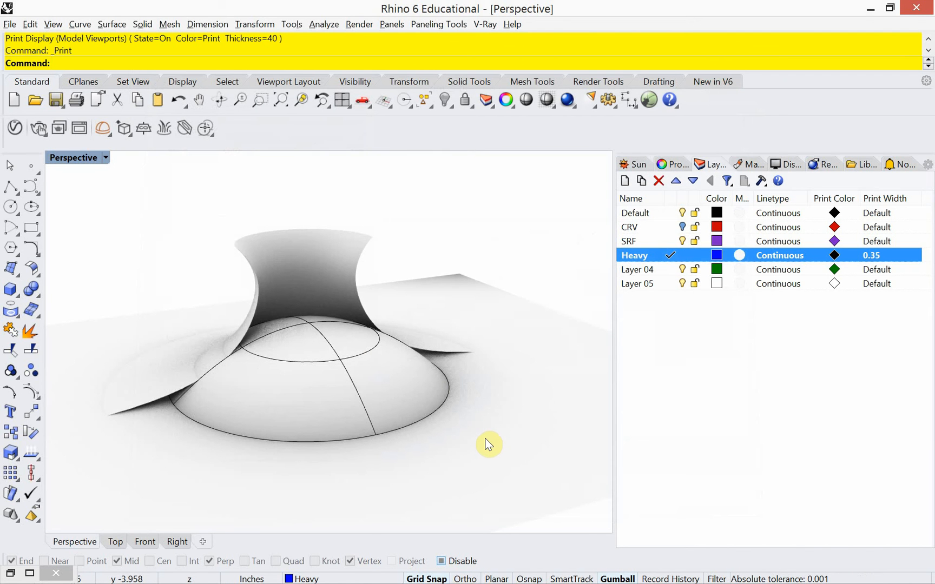
- Switch to the minimized Grasshopper window with the Rhino_Revolve notes and maximize it
left_click(30, 574)
left_click(890, 7)
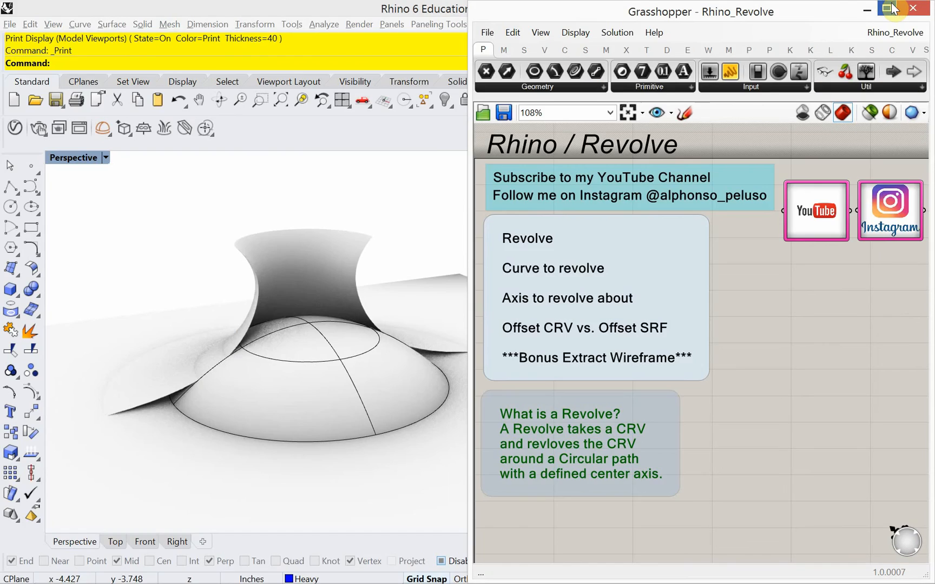